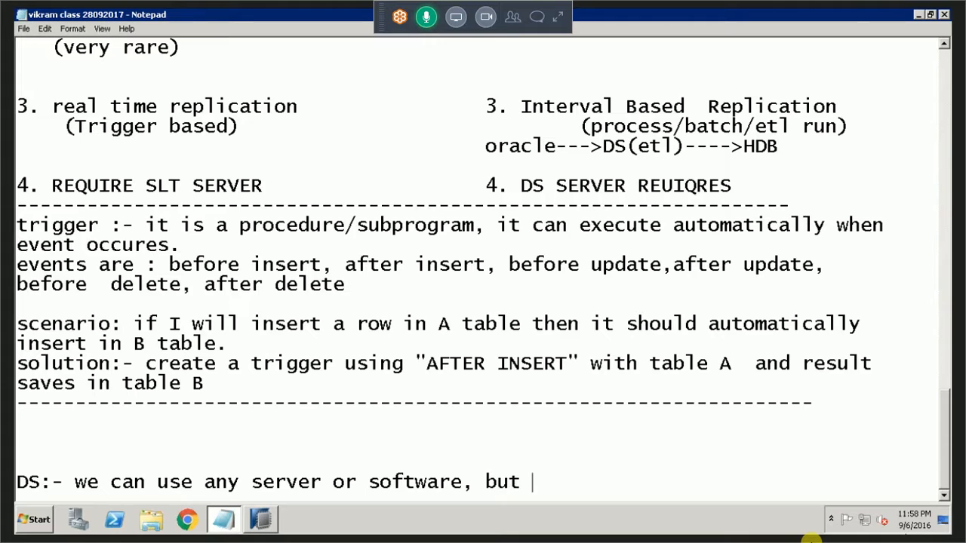
Continue the DS note after "but" with "Bo(business Objects)".
{"action": "type", "text": "Bo("}
{"action": "key", "text": "BackSpace"}
{"action": "type", "text": "(bus"}
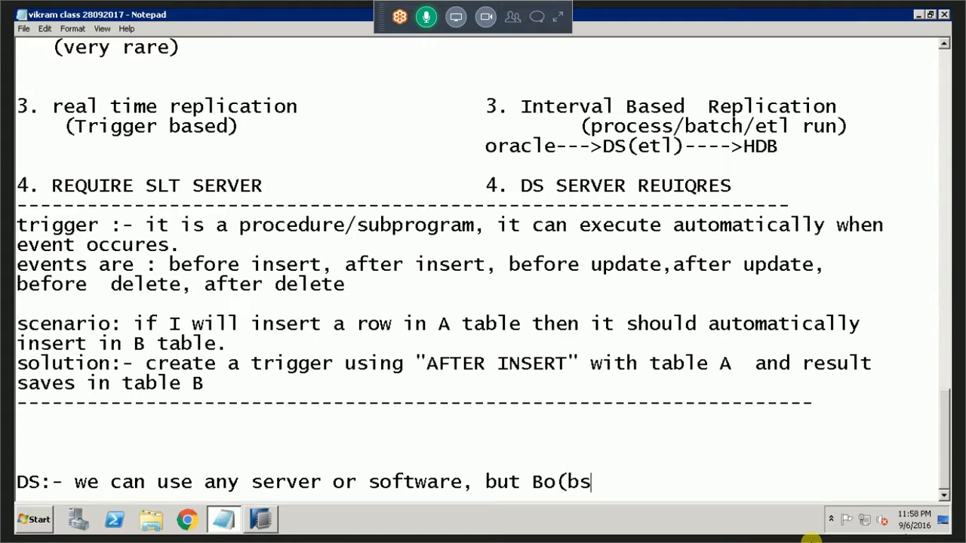
{"action": "type", "text": "i"}
{"action": "key", "text": "BackSpace"}
{"action": "key", "text": "BackSpace"}
{"action": "type", "text": "usines"}
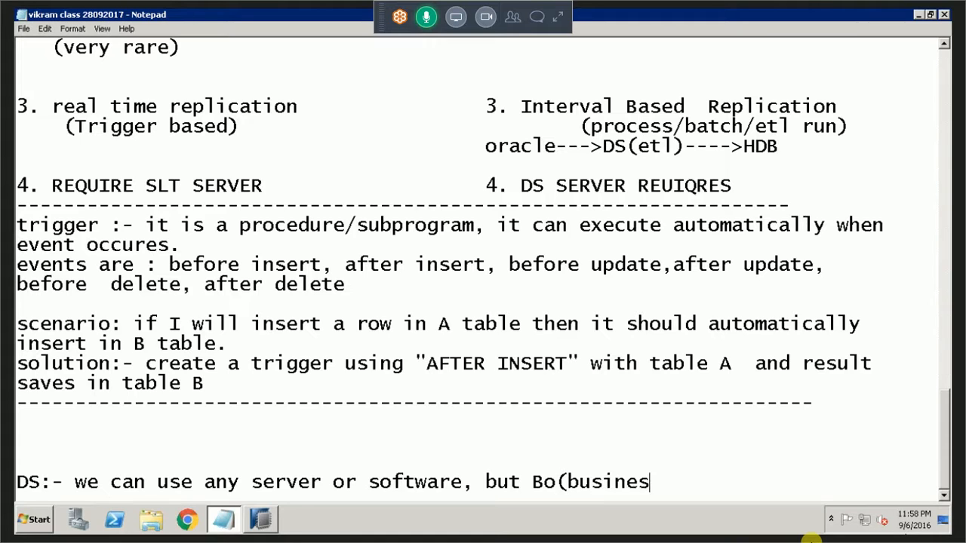
{"action": "type", "text": "s Objects"}
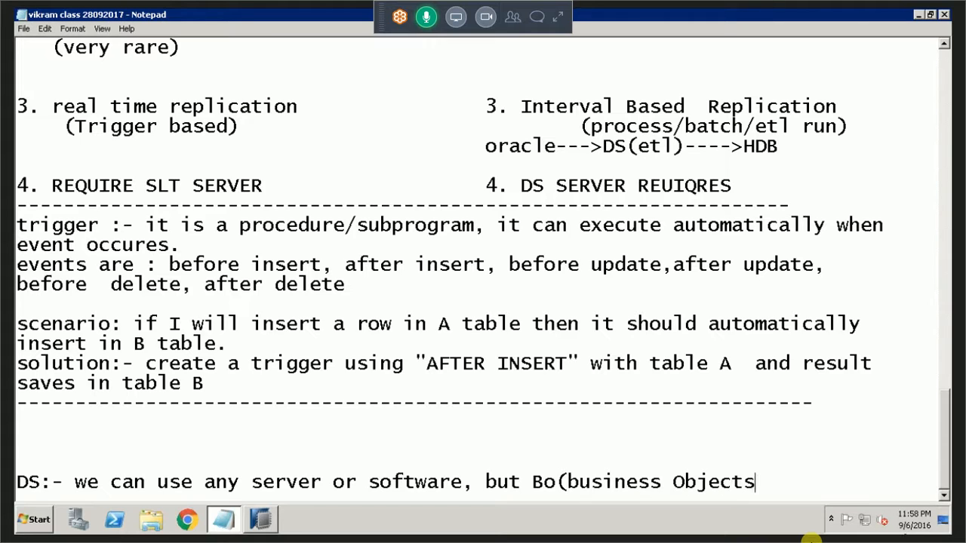
{"action": "type", "text": ") has"}
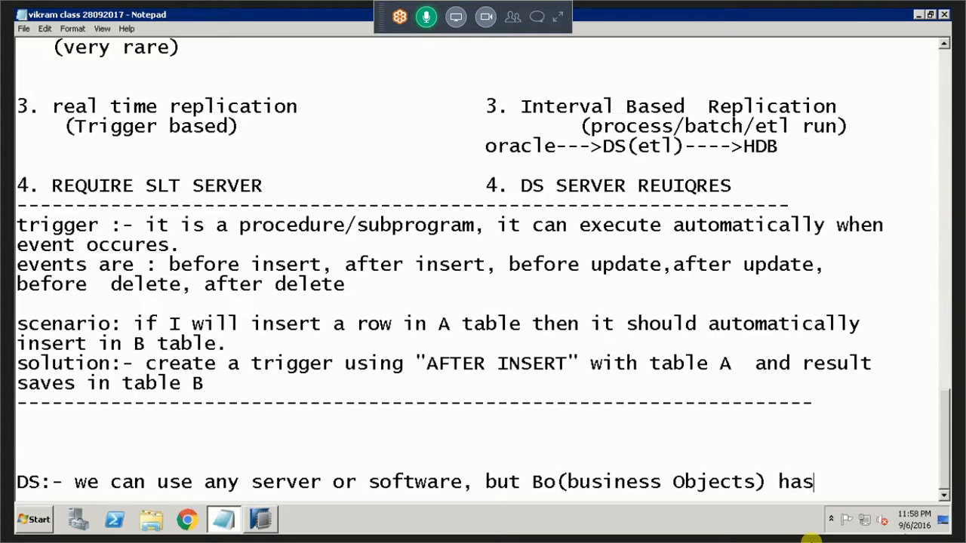
Add "have a tools with name of" to the DS note after "Bo(business Objects)".
{"action": "key", "text": "BackSpace"}
{"action": "type", "text": "ve a tools with name of "}
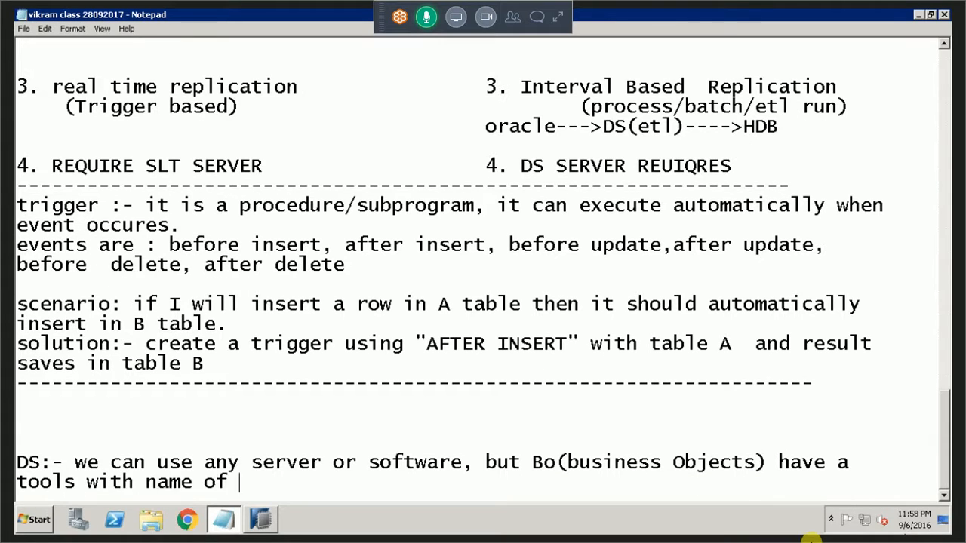
{"action": "type", "text": "Sata"}
Add the tool's name in quotation marks, "Data service Designer", after "with name of".
{"action": "key", "text": "BackSpace"}
{"action": "key", "text": "BackSpace"}
{"action": "key", "text": "BackSpace"}
{"action": "key", "text": "BackSpace"}
{"action": "key", "text": "BackSpace"}
{"action": "type", "text": "\"Data service"}
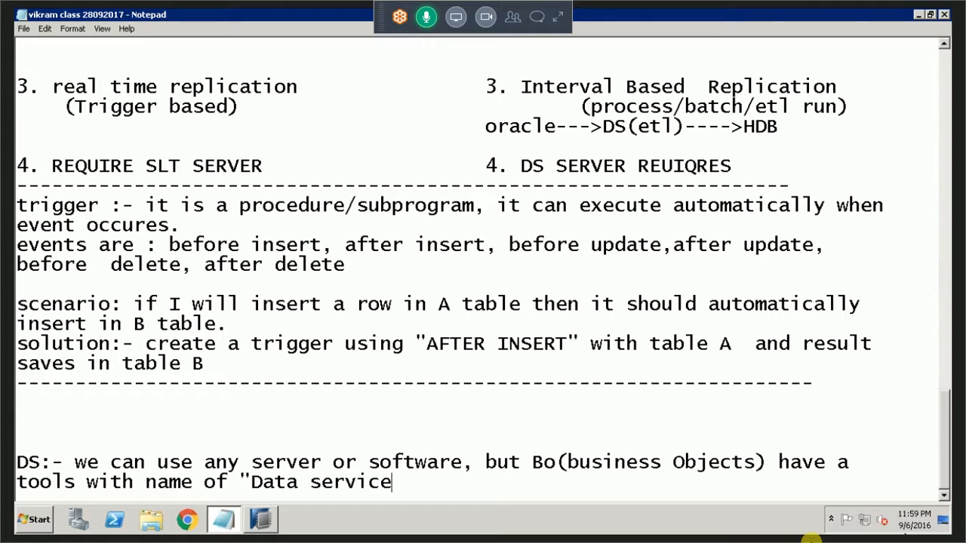
{"action": "type", "text": " Designer\":"}
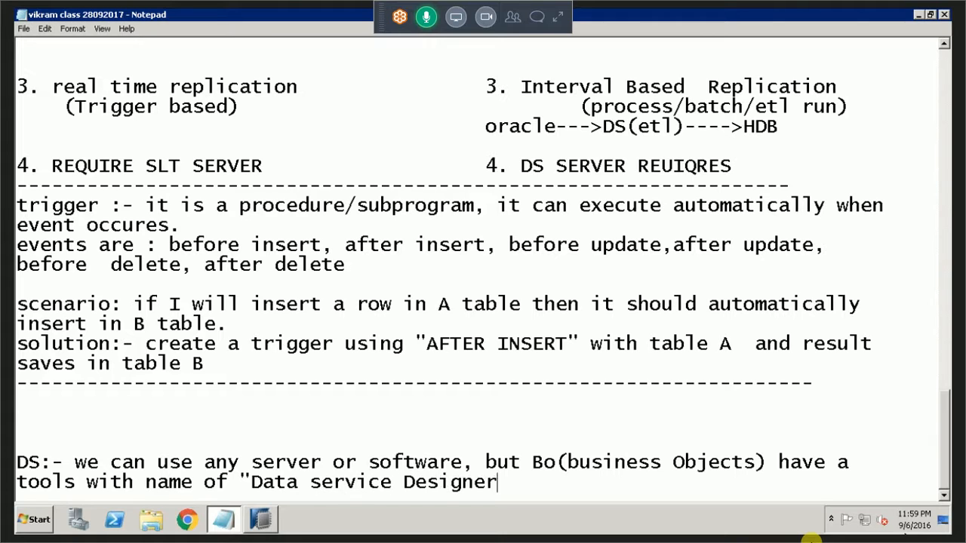
{"action": "key", "text": "BackSpace"}
Finish the DS sentence with "it is known (BODS)" and start a new line.
{"action": "type", "text": "it is k"}
{"action": "type", "text": "now as"}
{"action": "key", "text": "BackSpace"}
{"action": "key", "text": "BackSpace"}
{"action": "key", "text": "BackSpace"}
{"action": "key", "text": "BackSpace"}
{"action": "type", "text": "n (B"}
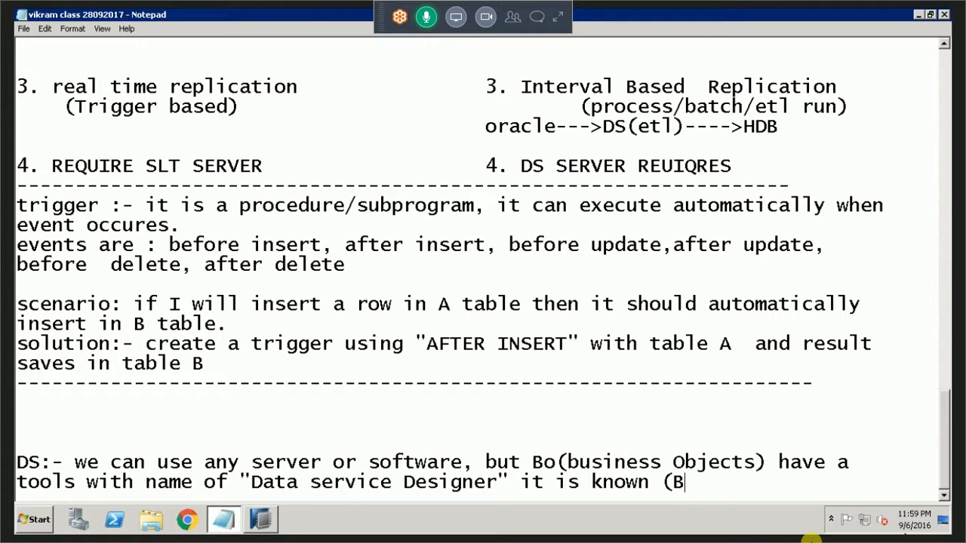
{"action": "type", "text": "ODS)"}
{"action": "key", "text": "Return"}
Write "we can use BODS to implement DS." on the new line under the DS sentence.
{"action": "type", "text": "we c"}
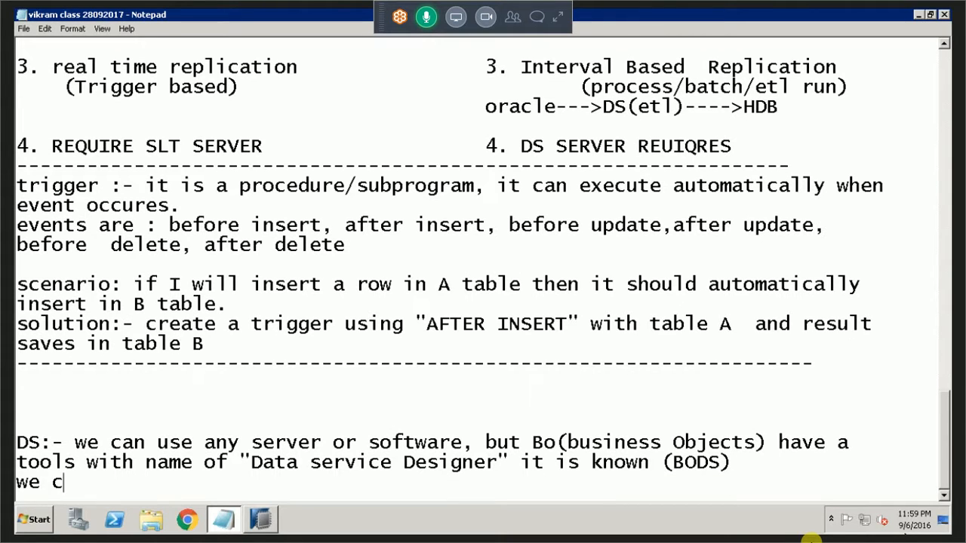
{"action": "type", "text": "an use "}
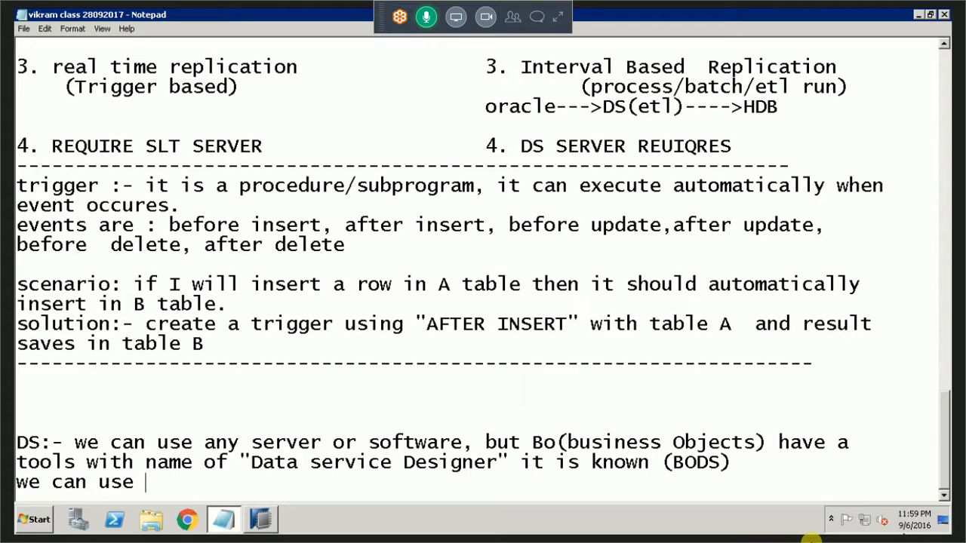
{"action": "type", "text": "BODS "}
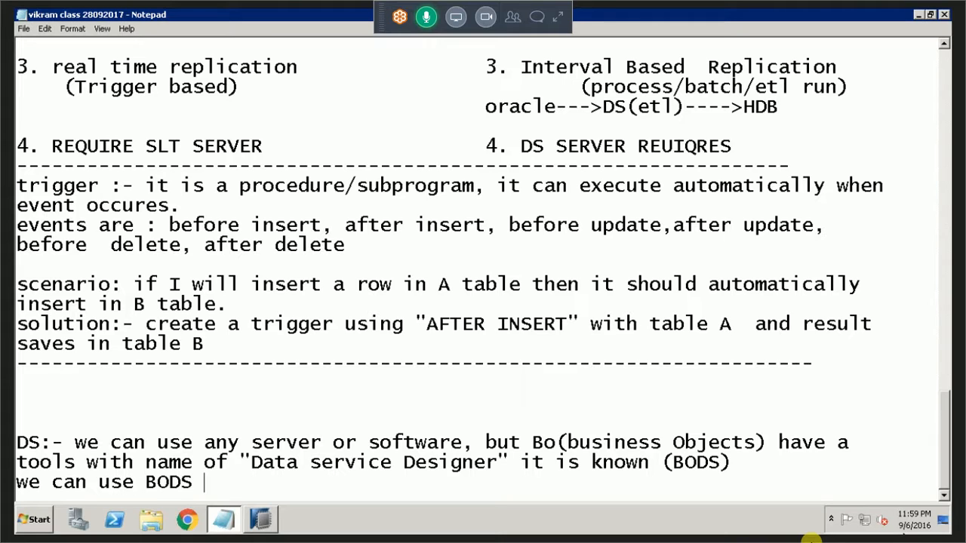
{"action": "type", "text": "to omp"}
{"action": "key", "text": "BackSpace"}
{"action": "key", "text": "BackSpace"}
{"action": "key", "text": "BackSpace"}
{"action": "type", "text": "i"}
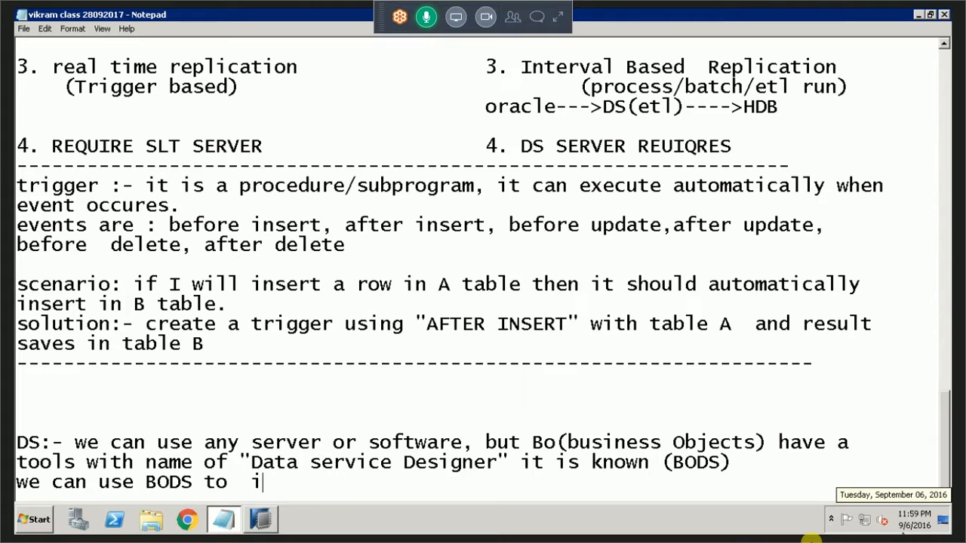
{"action": "type", "text": "mplement DS."}
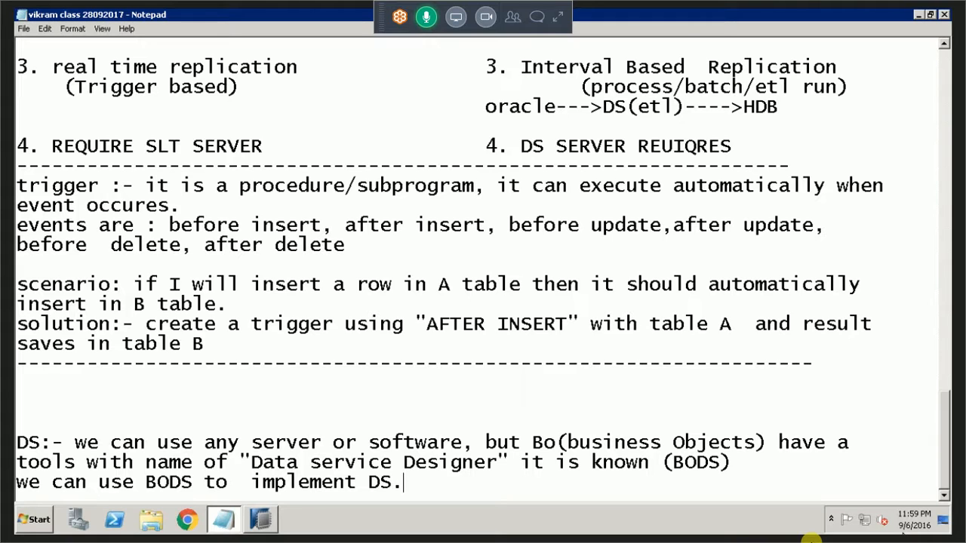
Replace the closing "DS." with "DataService via DS" and leave blank lines below it.
{"action": "key", "text": "BackSpace"}
{"action": "key", "text": "BackSpace"}
{"action": "key", "text": "BackSpace"}
{"action": "type", "text": "DataService"}
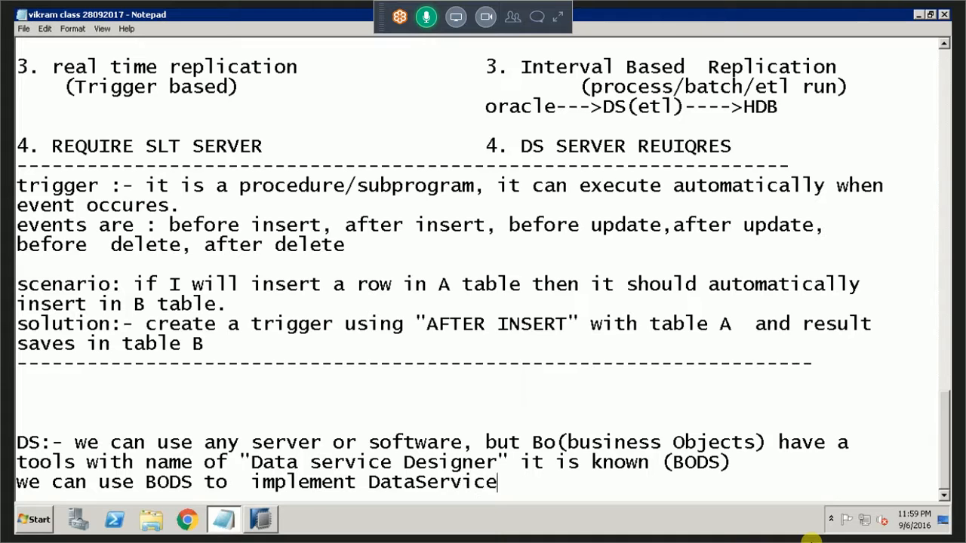
{"action": "key", "text": "BackSpace"}
{"action": "key", "text": "BackSpace"}
{"action": "type", "text": "e via DS"}
{"action": "key", "text": "Return"}
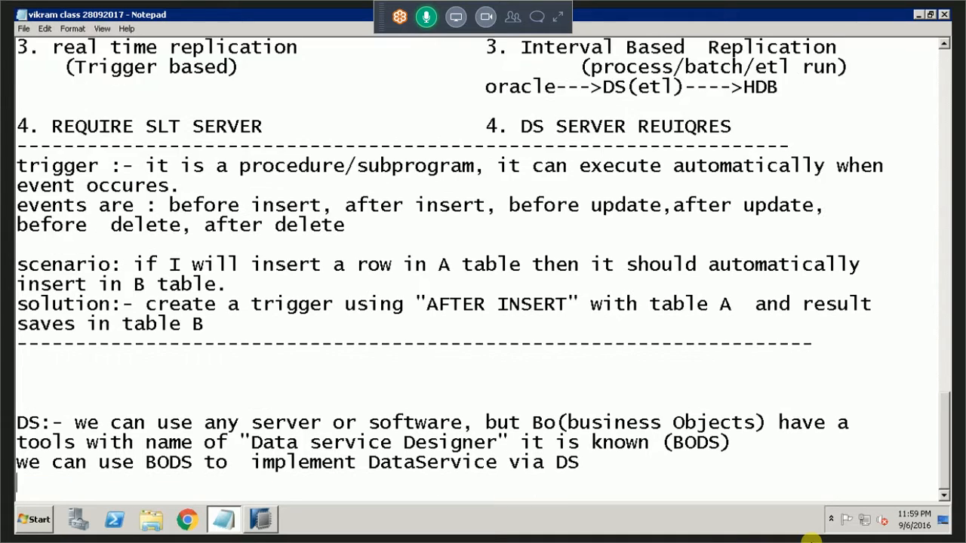
{"action": "key", "text": "Return"}
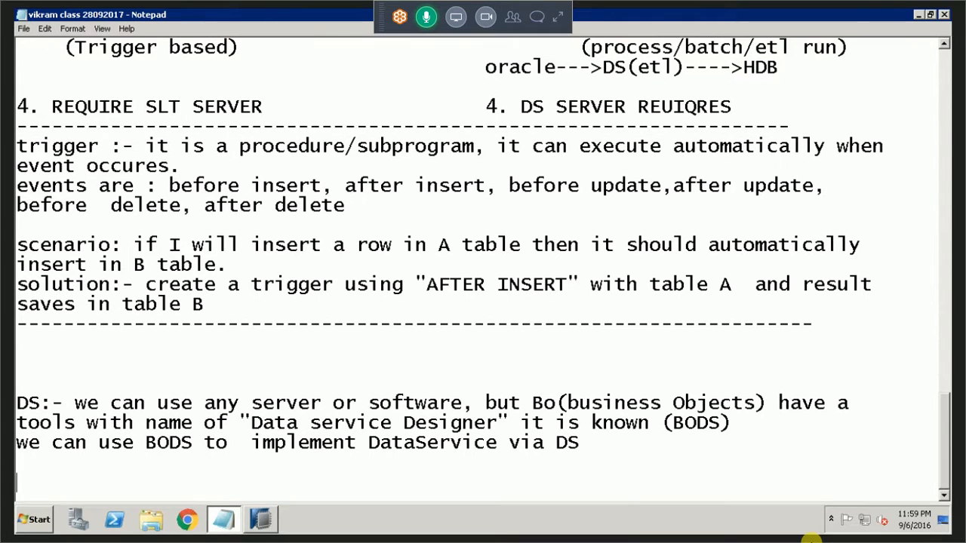
{"action": "key", "text": "Return"}
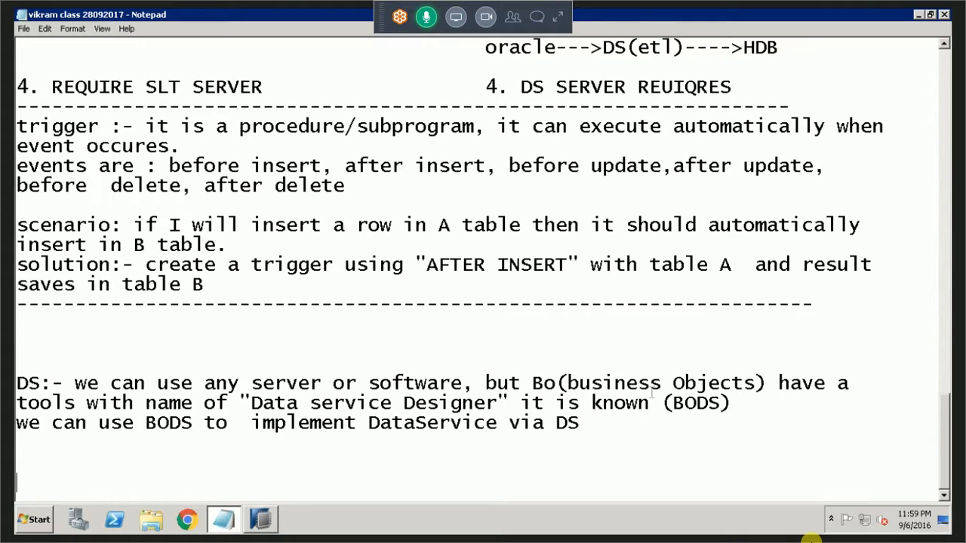
Start a new entry labelled "BODS :-" one blank line below the DS note.
{"action": "left_click_drag", "start_coordinate": [672, 403], "coordinate": [720, 402]}
{"action": "key", "text": "ctrl+c"}
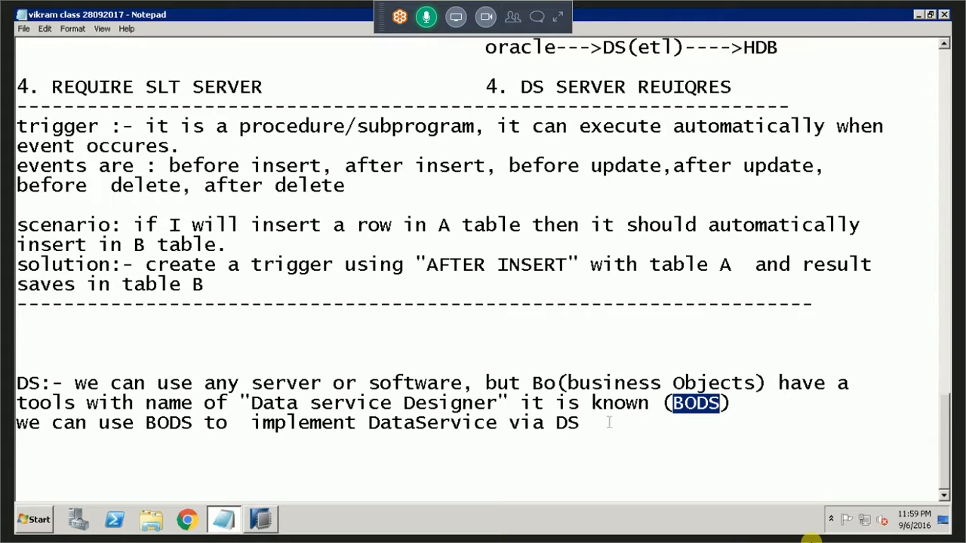
{"action": "left_click", "coordinate": [609, 453]}
{"action": "key", "text": "Return"}
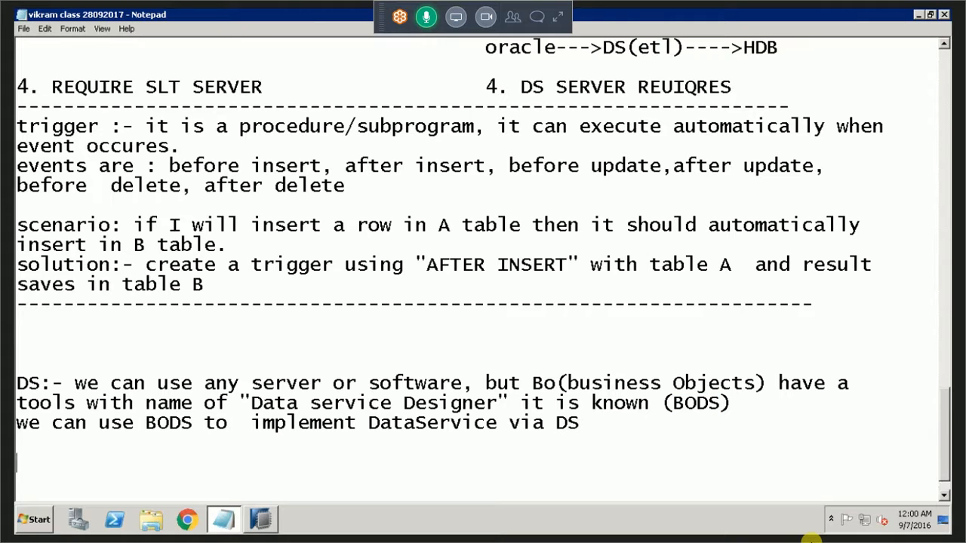
{"action": "key", "text": "ctrl+v"}
{"action": "key", "text": "BackSpace"}
{"action": "key", "text": "BackSpace"}
{"action": "key", "text": "BackSpace"}
{"action": "type", "text": "ODS :- "}
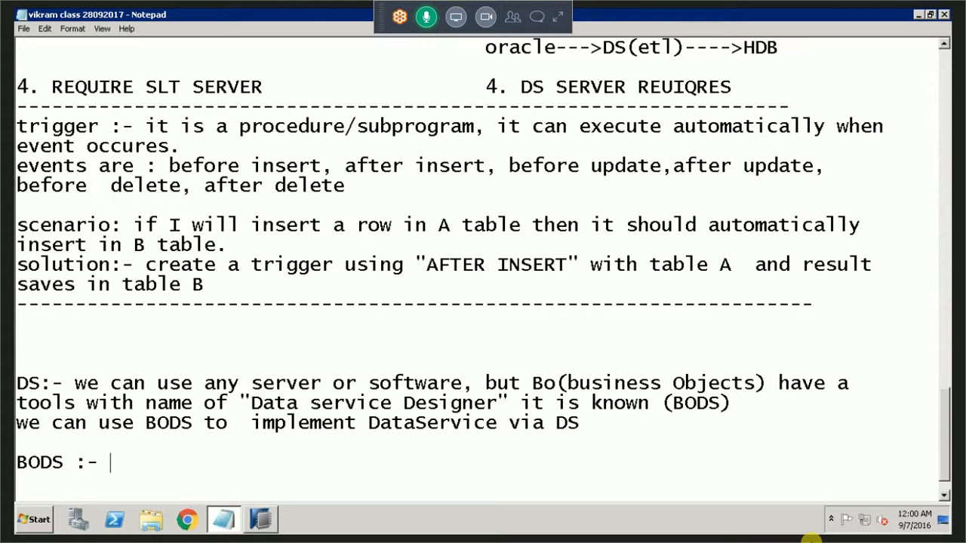
{"action": "type", "text": "Tool of B"}
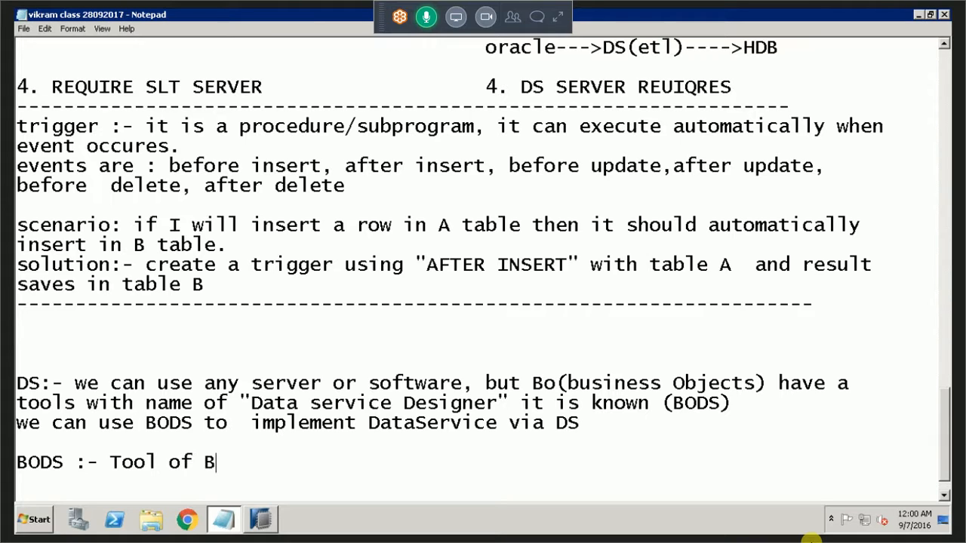
Describe BODS as "Tool of BO" and begin an aligned line beneath it with "it".
{"action": "type", "text": "O"}
{"action": "key", "text": "Return"}
{"action": "key", "text": "BackSpace"}
{"action": "type", "text": "it has own "}
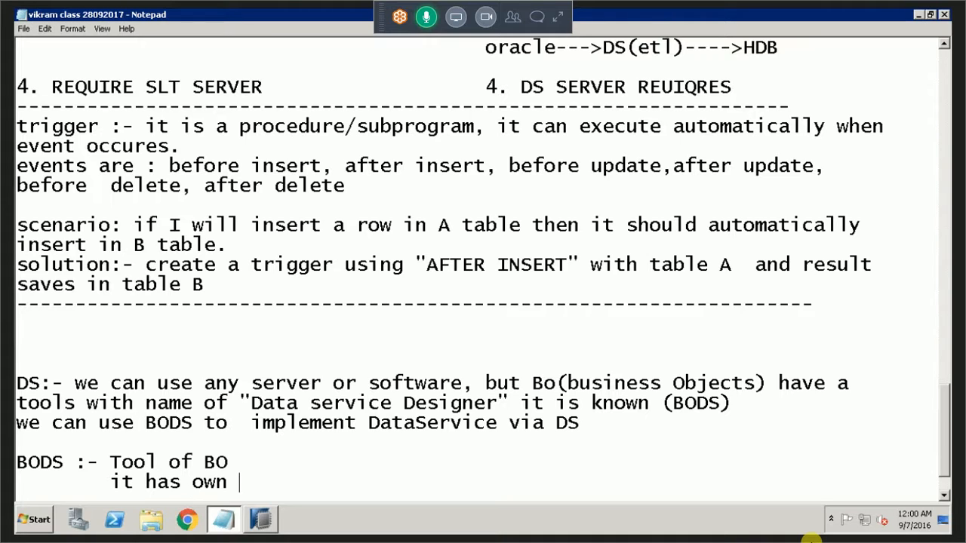
{"action": "type", "text": "ser"}
{"action": "key", "text": "BackSpace"}
{"action": "key", "text": "BackSpace"}
{"action": "key", "text": "BackSpace"}
{"action": "key", "text": "BackSpace"}
{"action": "key", "text": "BackSpace"}
{"action": "key", "text": "BackSpace"}
{"action": "key", "text": "BackSpace"}
{"action": "key", "text": "BackSpace"}
{"action": "key", "text": "BackSpace"}
{"action": "key", "text": "BackSpace"}
{"action": "key", "text": "BackSpace"}
{"action": "key", "text": "BackSpace"}
{"action": "key", "text": "BackSpace"}
Complete the second BODS line as "it is using BO server" and start another line.
{"action": "type", "text": "t is us"}
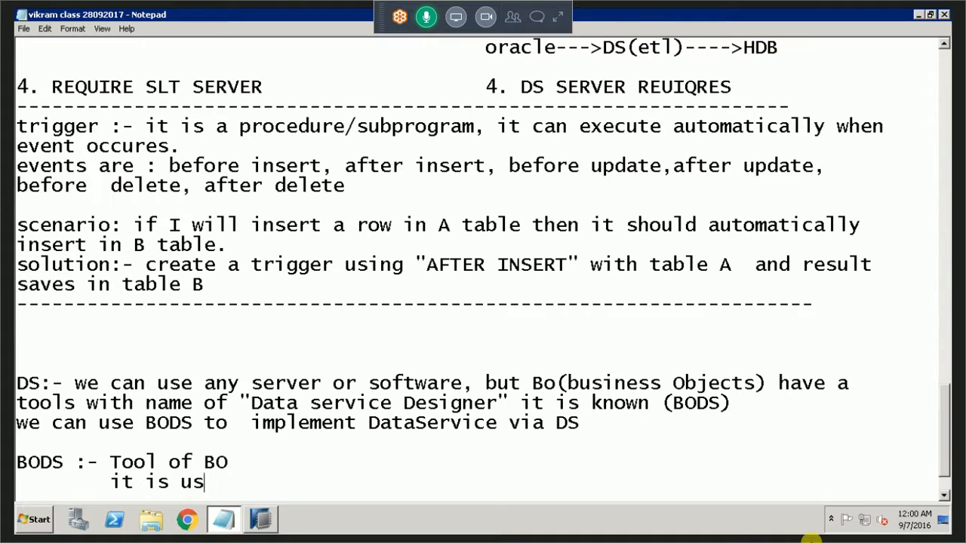
{"action": "type", "text": "ing BO server"}
{"action": "key", "text": "Return"}
Add the aligned line "it is using Bo repository" to the BODS entry, followed by blank lines.
{"action": "key", "text": "Tab"}
{"action": "type", "text": "it is used"}
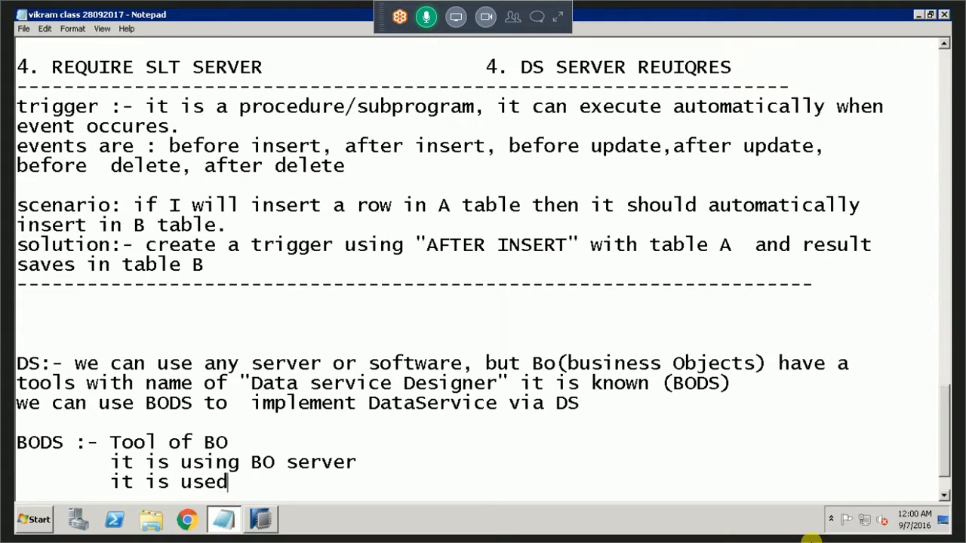
{"action": "key", "text": "BackSpace"}
{"action": "key", "text": "BackSpace"}
{"action": "type", "text": "ing Bo epo"}
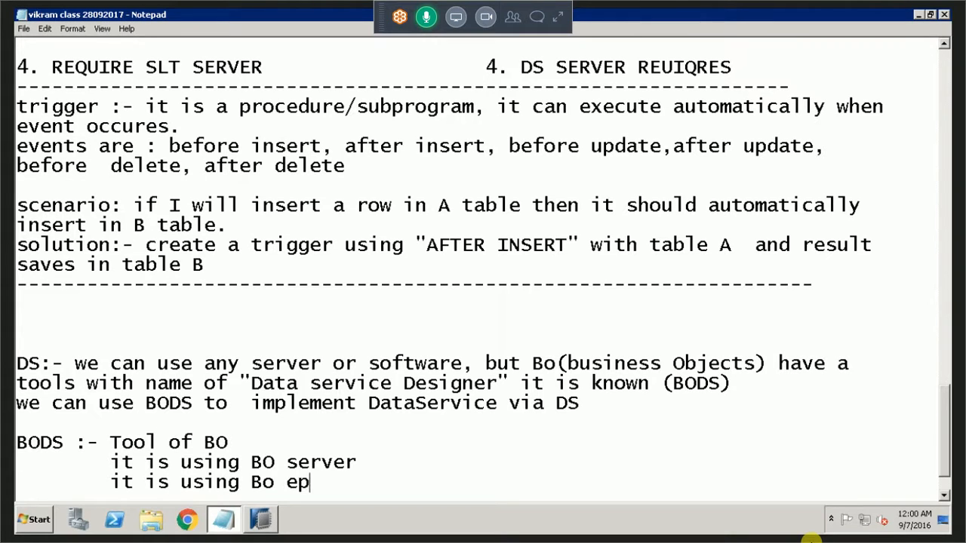
{"action": "key", "text": "BackSpace"}
{"action": "key", "text": "BackSpace"}
{"action": "key", "text": "BackSpace"}
{"action": "type", "text": "repository"}
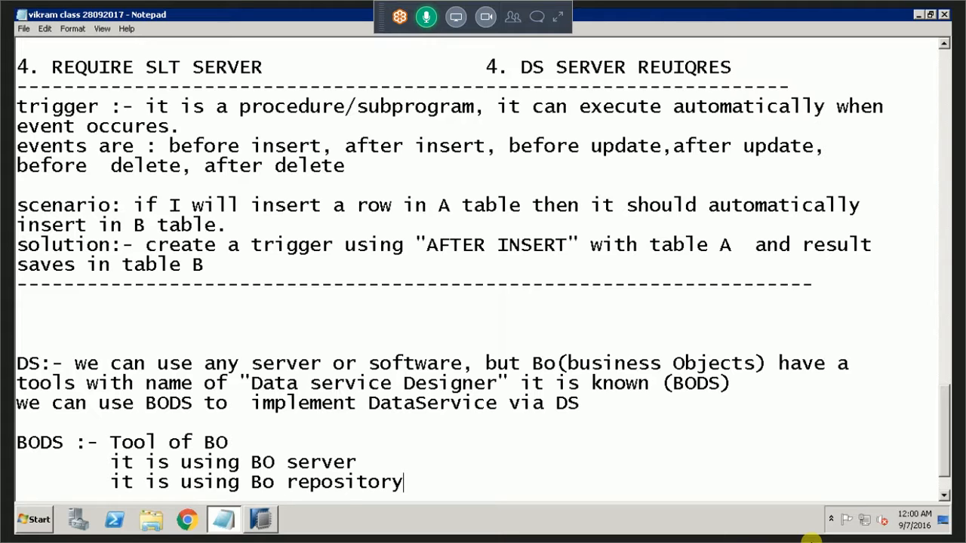
{"action": "key", "text": "Return"}
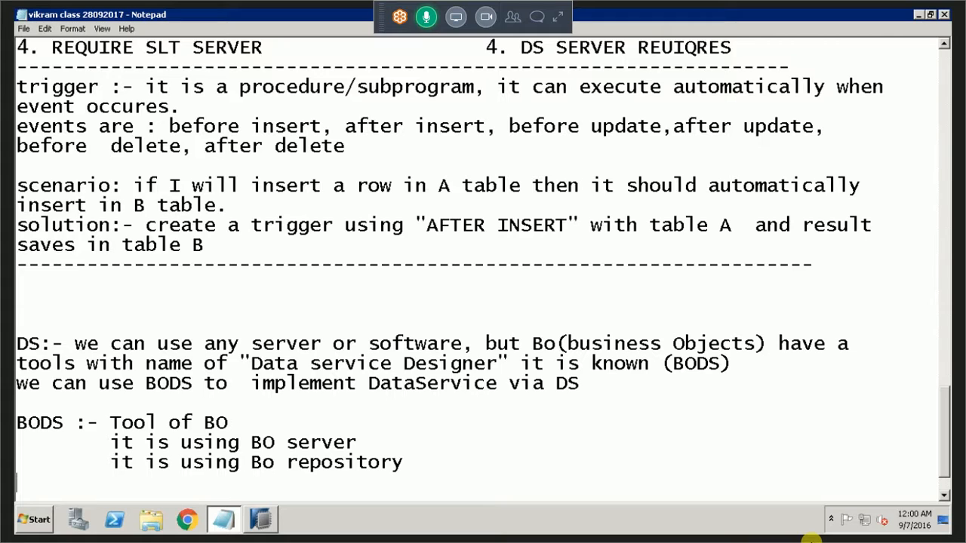
{"action": "key", "text": "Return"}
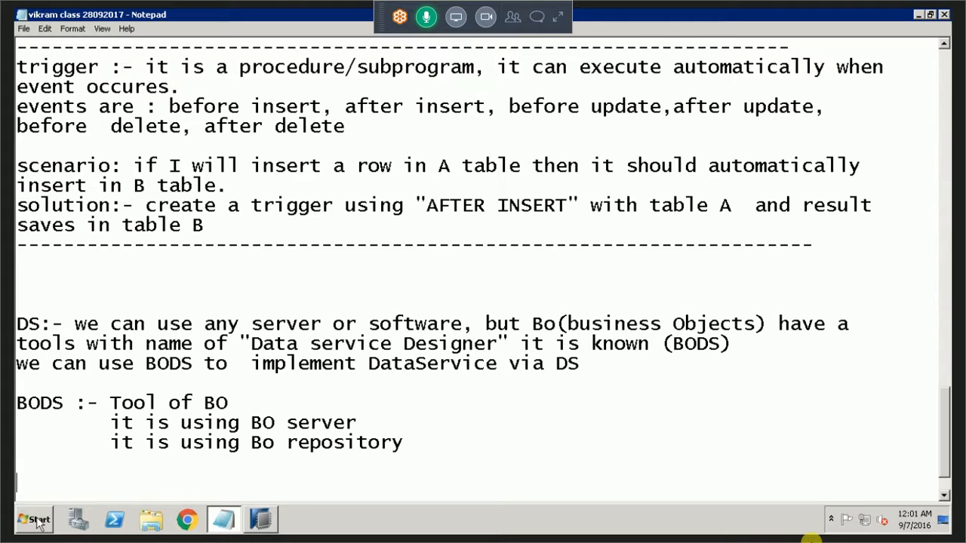
Append "/storage" to the end of the "it is using Bo repository" line.
{"action": "left_click", "coordinate": [450, 444]}
{"action": "type", "text": "/storage"}
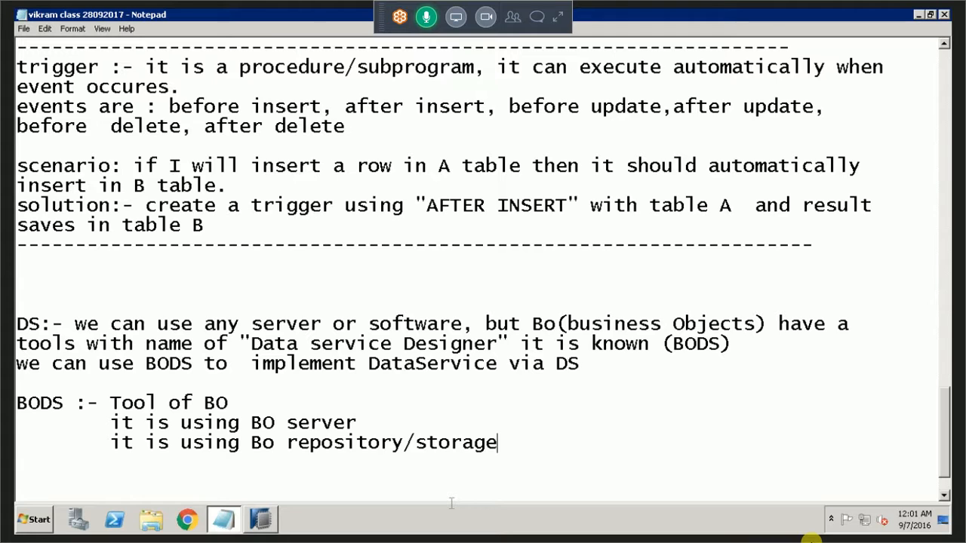
Open Data Services Designer and log on to boserver as hanauser with the account password.
{"action": "key", "text": "super"}
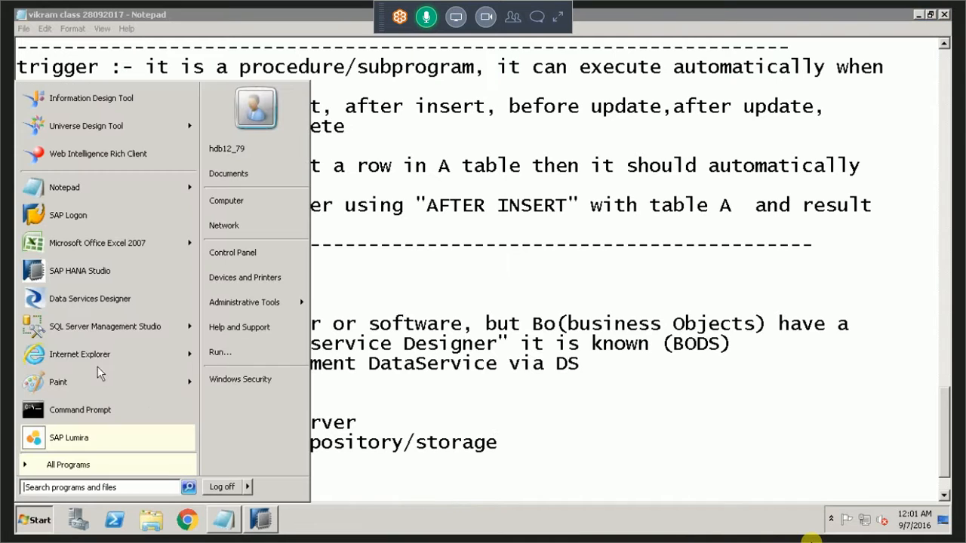
{"action": "left_click", "coordinate": [155, 301]}
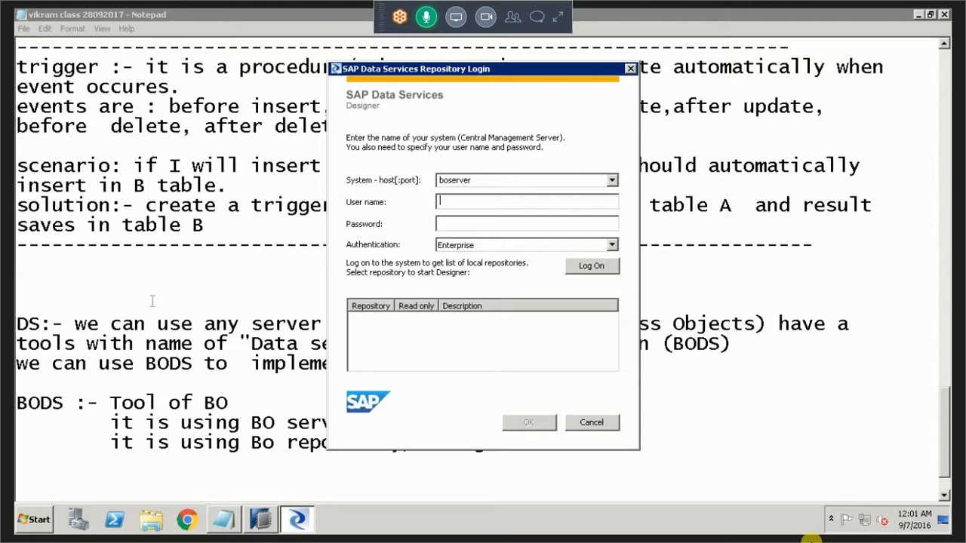
{"action": "type", "text": "hanauser"}
{"action": "type", "text": "•••••••••"}
{"action": "left_click", "coordinate": [571, 267]}
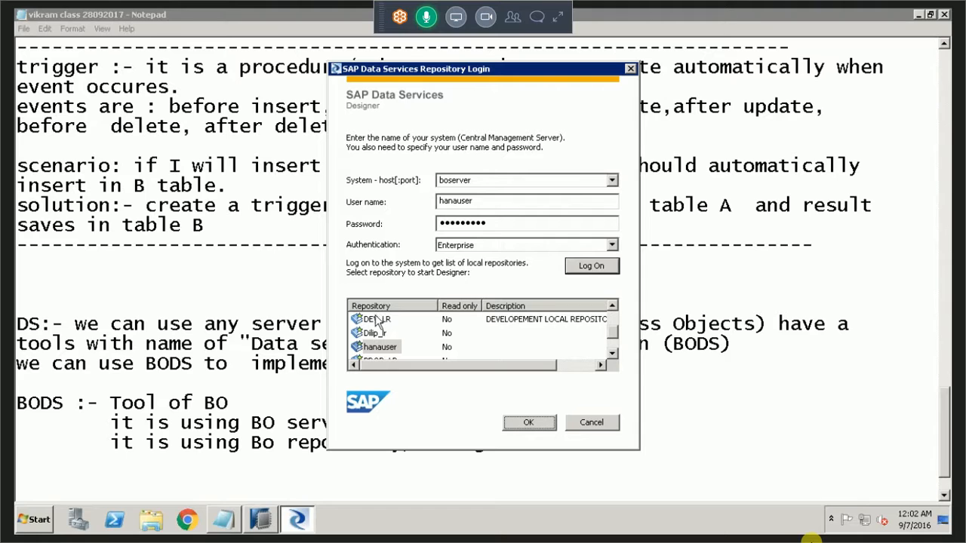
Open the hanauser local repository in Designer, entering the repository password.
{"action": "left_click", "coordinate": [373, 349]}
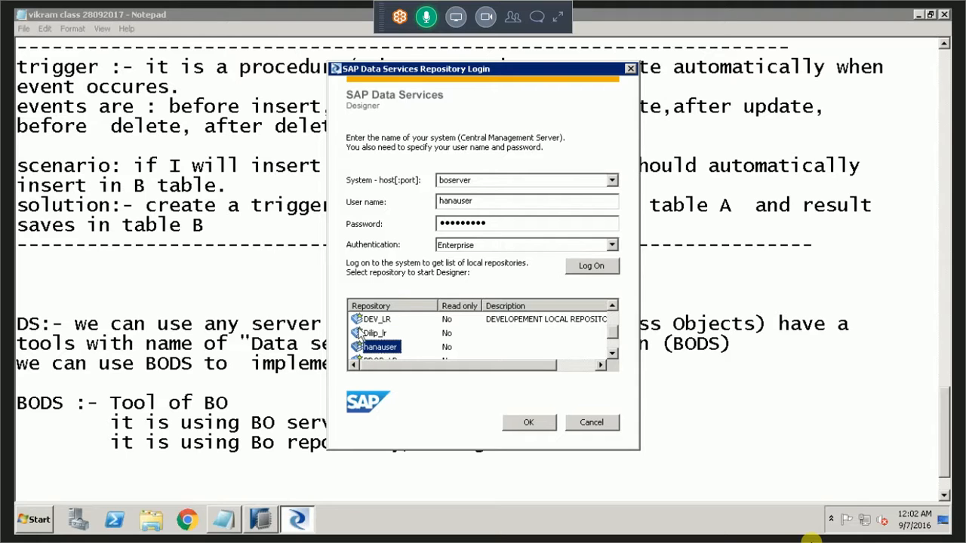
{"action": "left_click", "coordinate": [537, 433]}
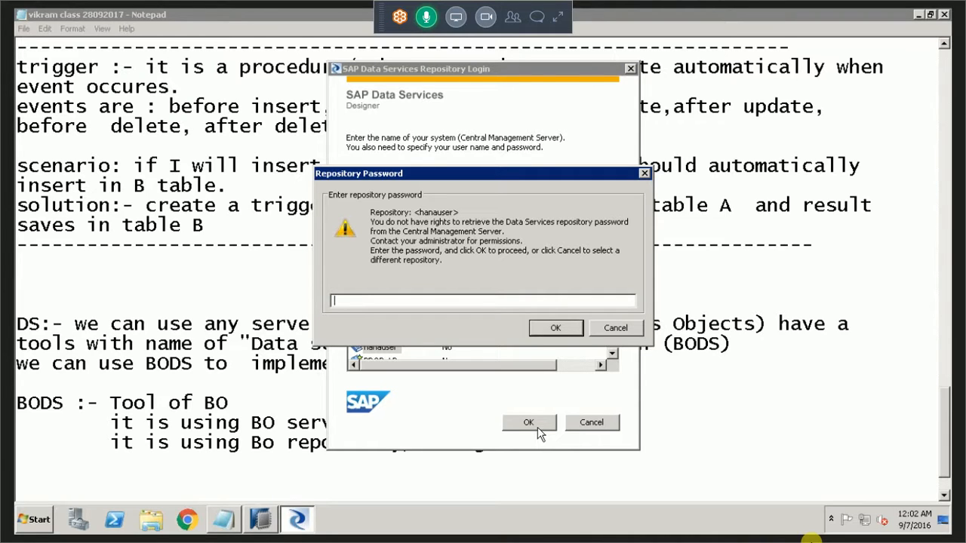
{"action": "type", "text": "aaaaaaaaa"}
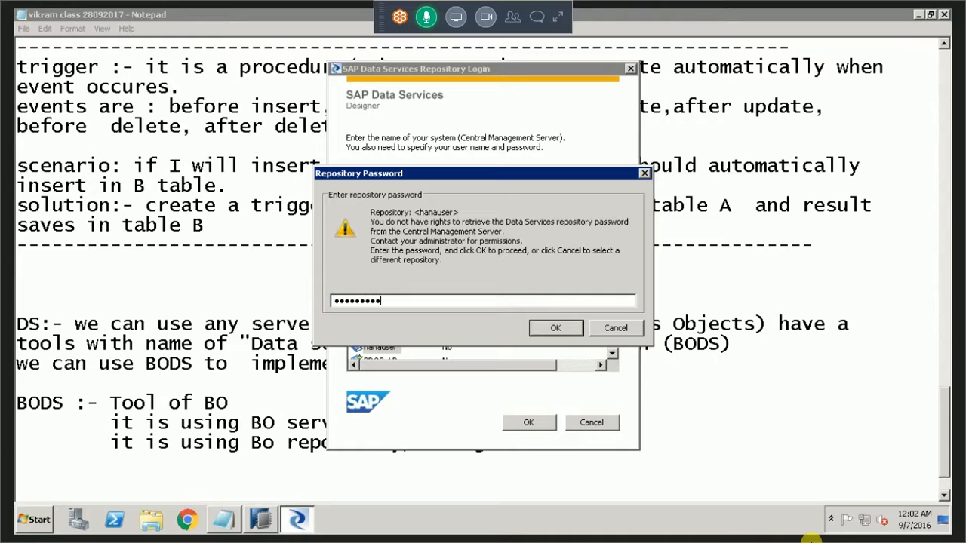
{"action": "left_click", "coordinate": [559, 329]}
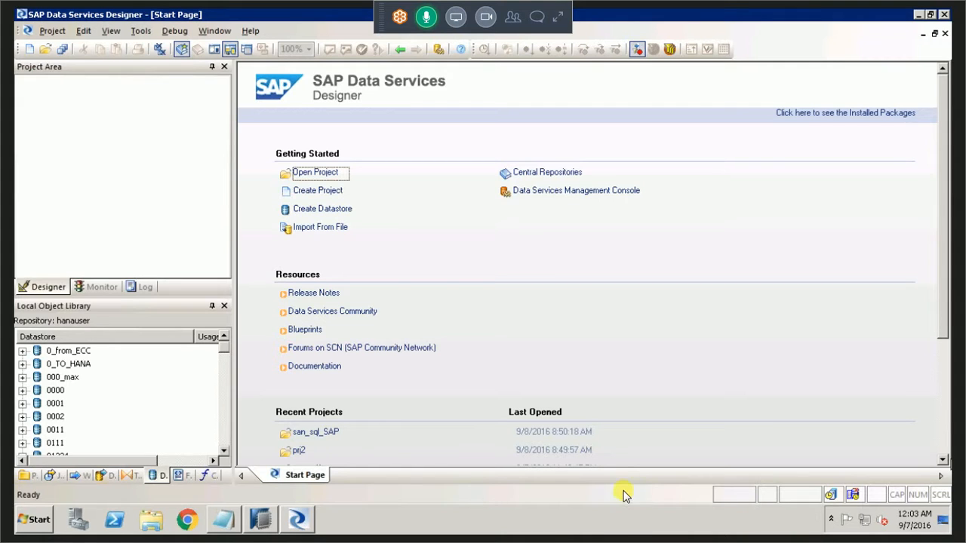
{"action": "key", "text": "Escape"}
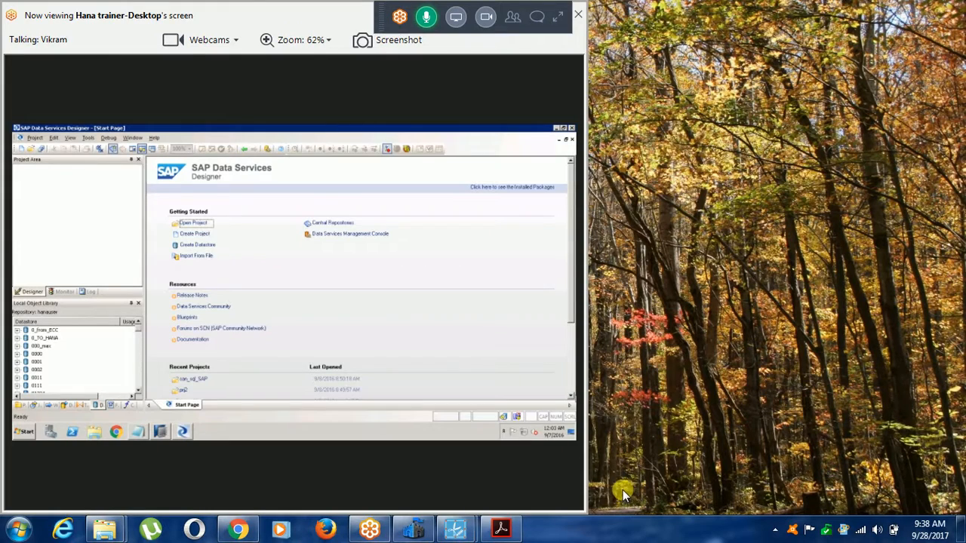
{"action": "mouse_move", "coordinate": [455, 529]}
{"action": "left_click", "coordinate": [452, 422]}
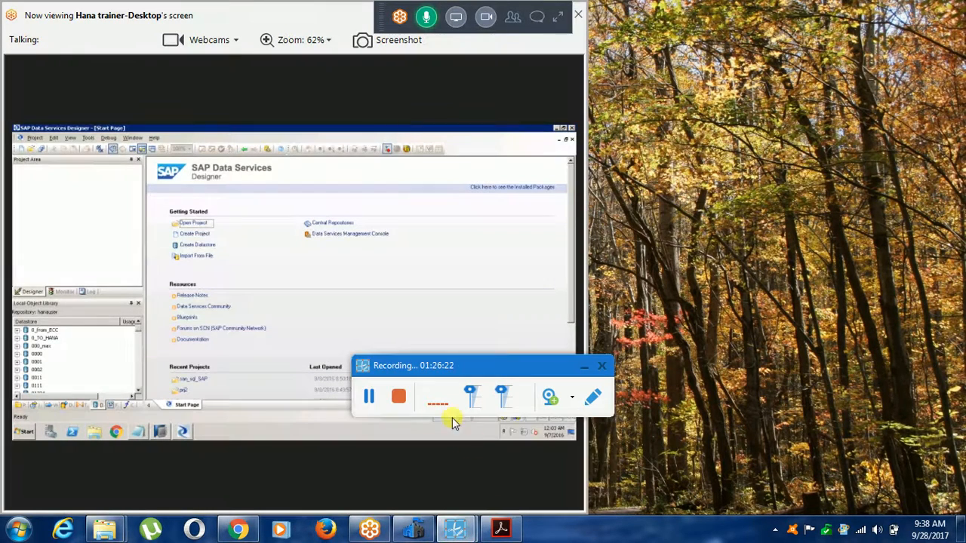
{"action": "left_click", "coordinate": [369, 397]}
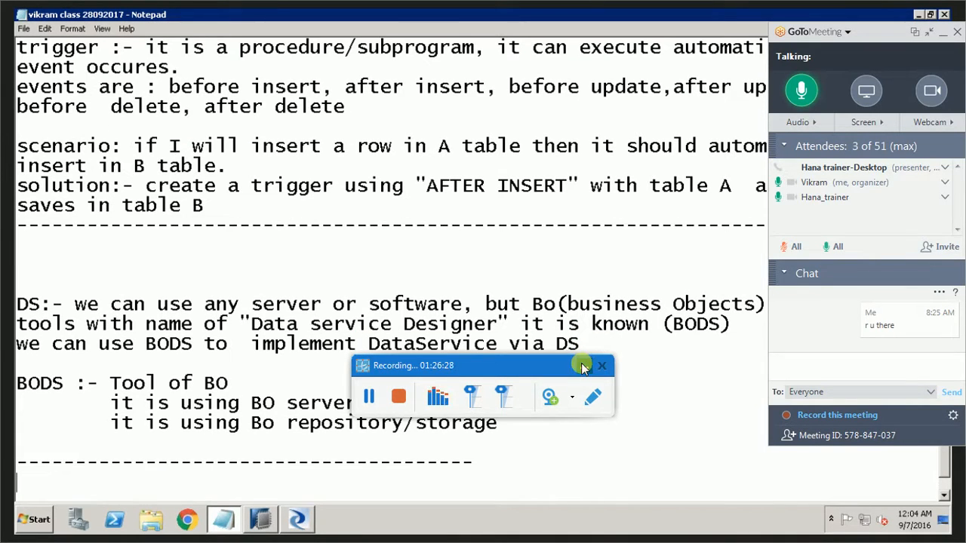
{"action": "left_click", "coordinate": [583, 367]}
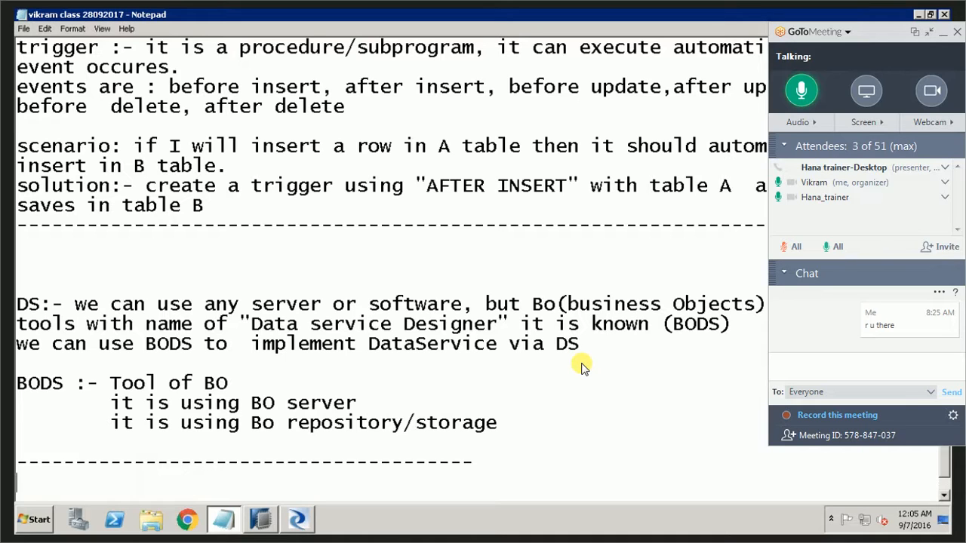
Open SQL Server Management Studio and connect to the BOSERVER database server.
{"action": "left_click", "coordinate": [33, 522]}
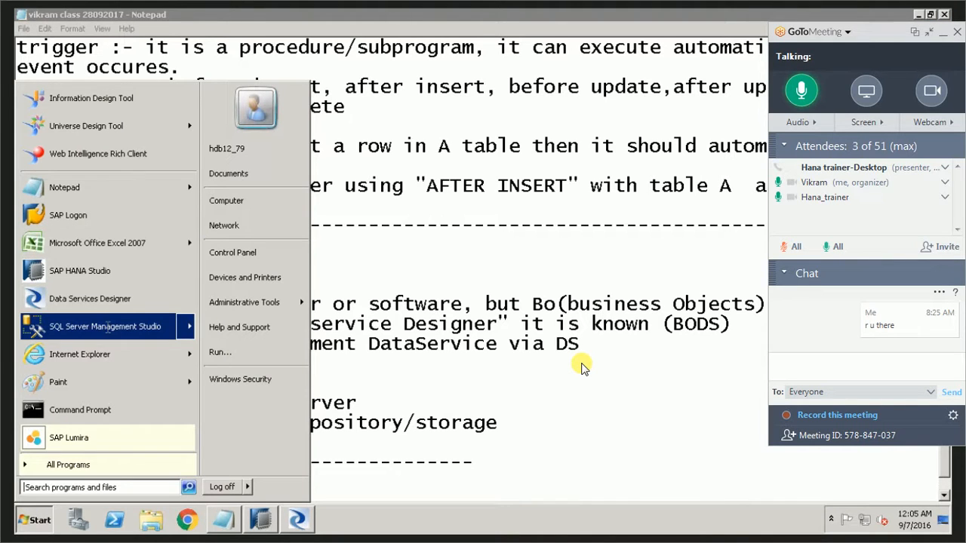
{"action": "left_click", "coordinate": [581, 367]}
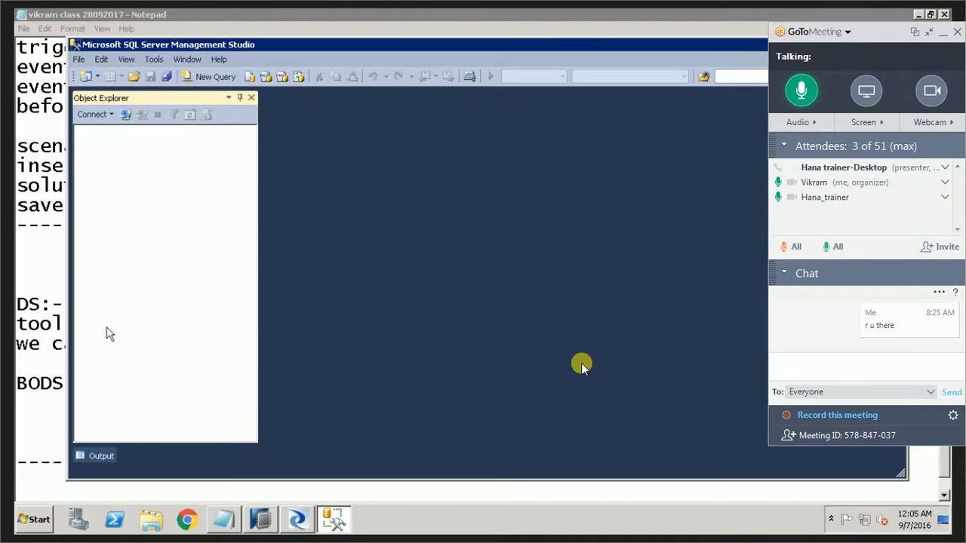
{"action": "left_click", "coordinate": [416, 284]}
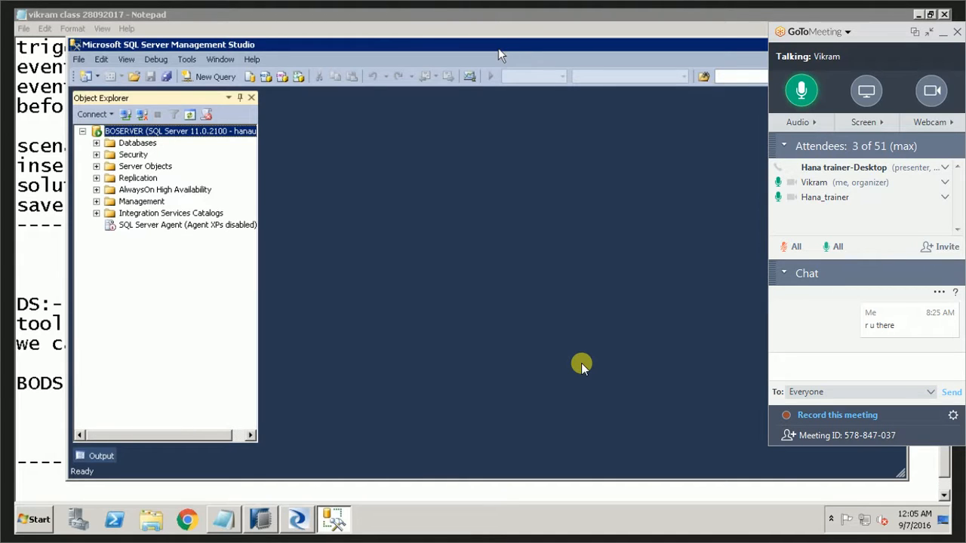
Create a new database named vid on BOSERVER with the default owner and file settings.
{"action": "double_click", "coordinate": [113, 144]}
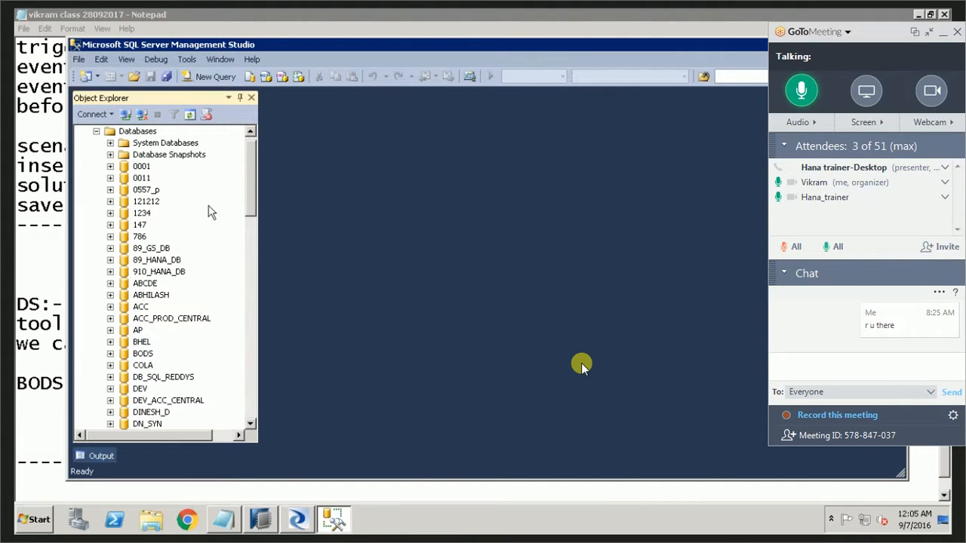
{"action": "left_click", "coordinate": [96, 132]}
{"action": "left_click", "coordinate": [134, 144]}
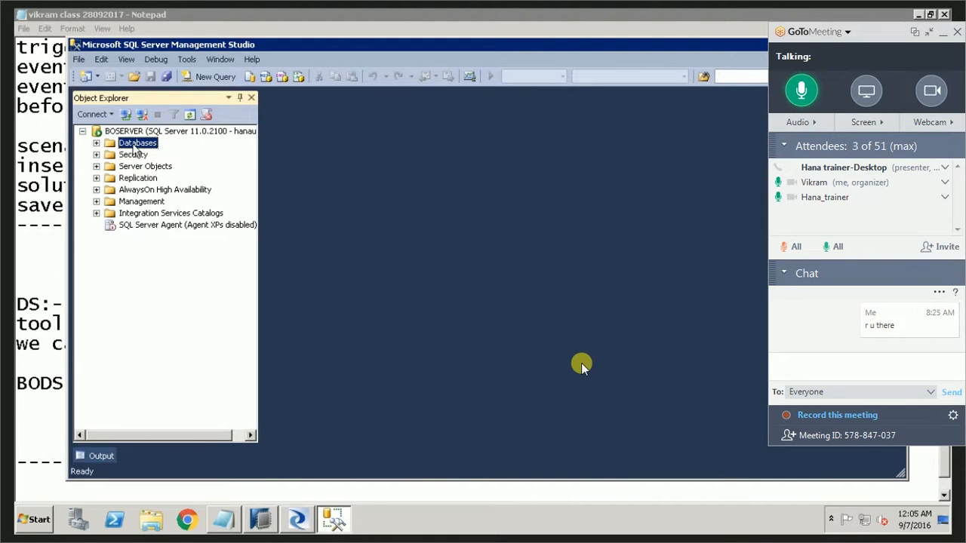
{"action": "left_click", "coordinate": [96, 143]}
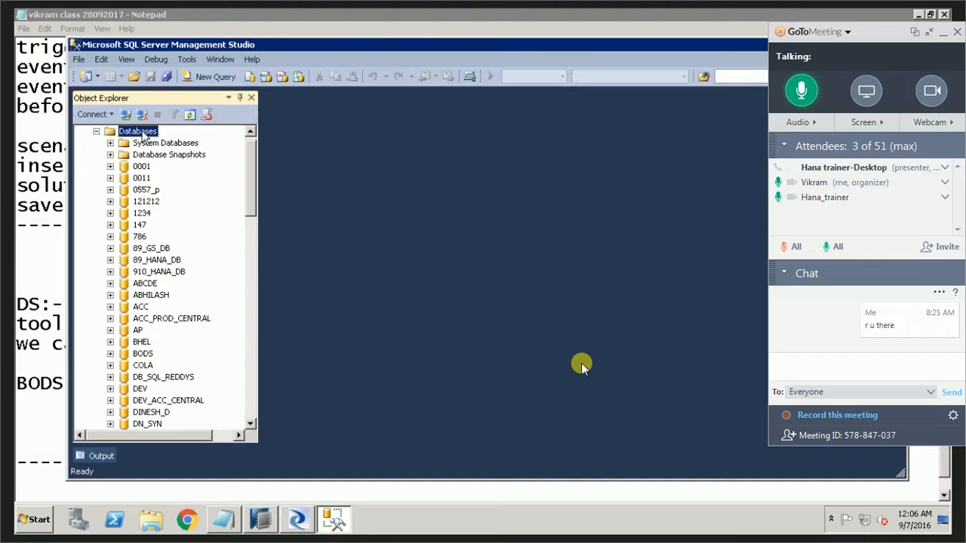
{"action": "right_click", "coordinate": [142, 134]}
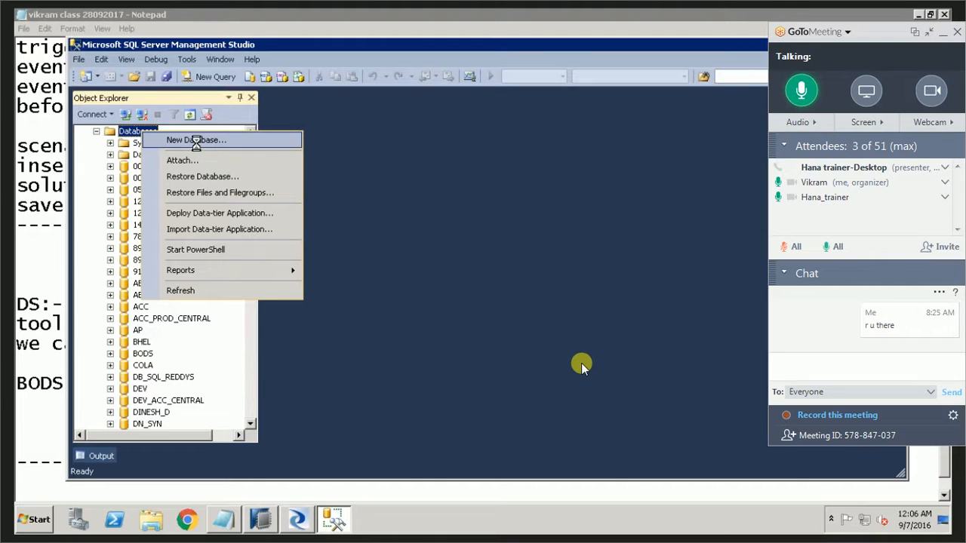
{"action": "left_click", "coordinate": [196, 142]}
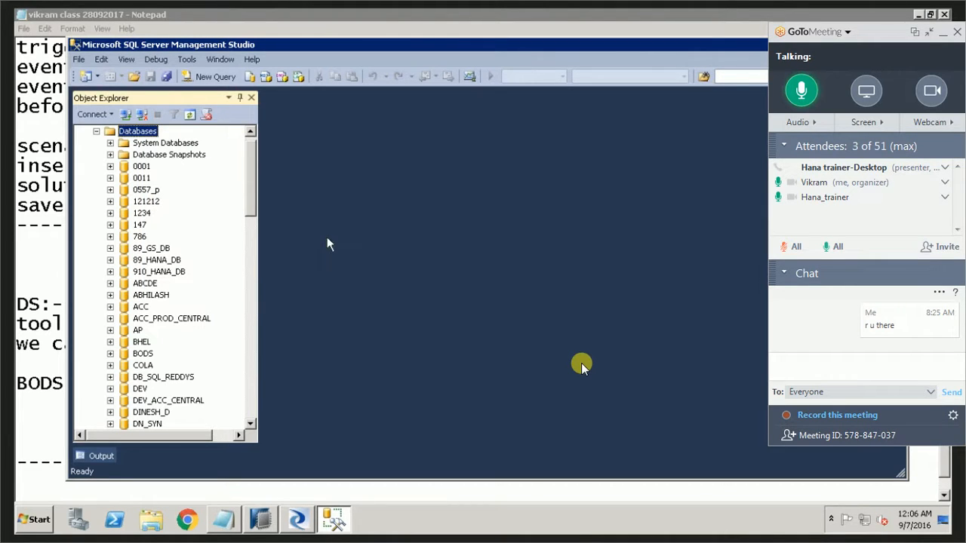
{"action": "type", "text": "vid"}
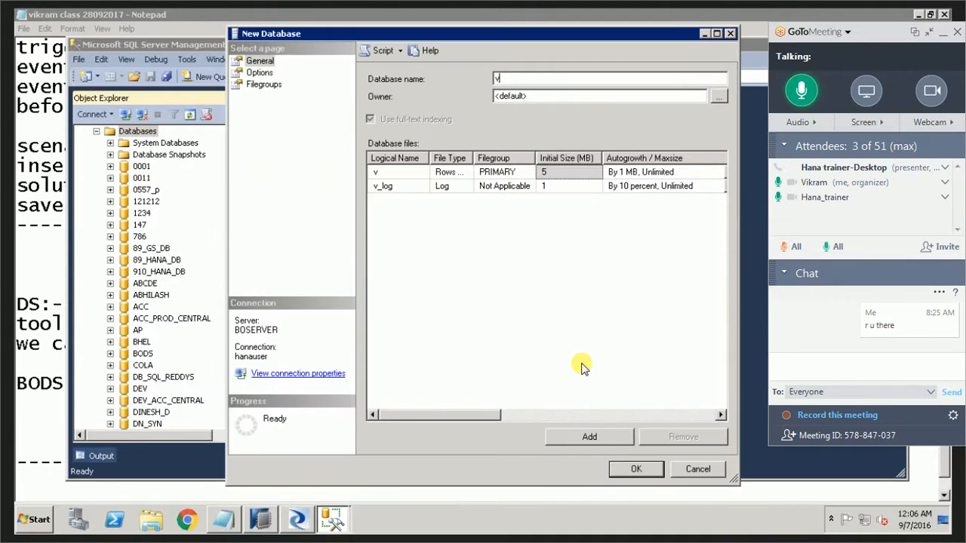
{"action": "left_click", "coordinate": [632, 469]}
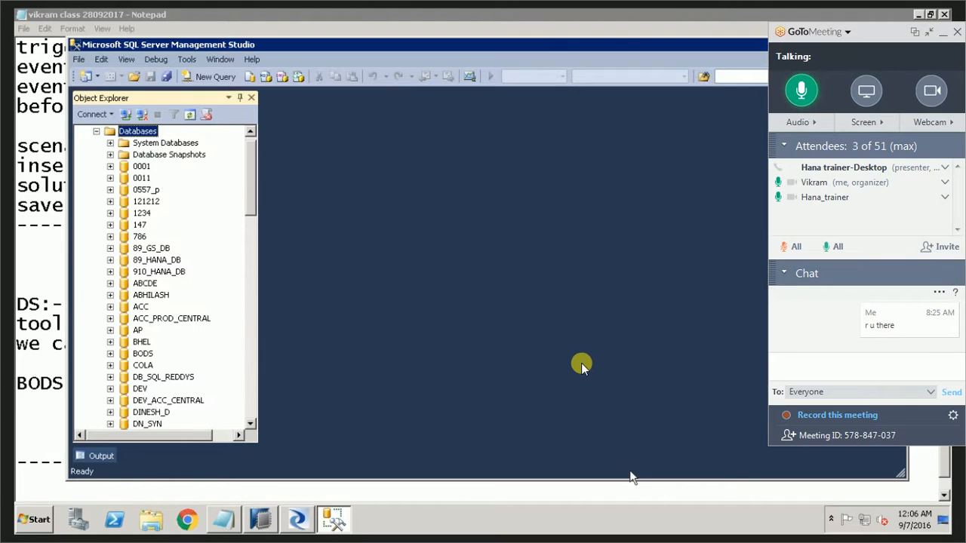
Locate the vid database among the server's databases and expand it down to its Tables folder.
{"action": "left_click", "coordinate": [249, 233]}
{"action": "scroll", "coordinate": [251, 297], "scroll_direction": "down", "scroll_amount": 6}
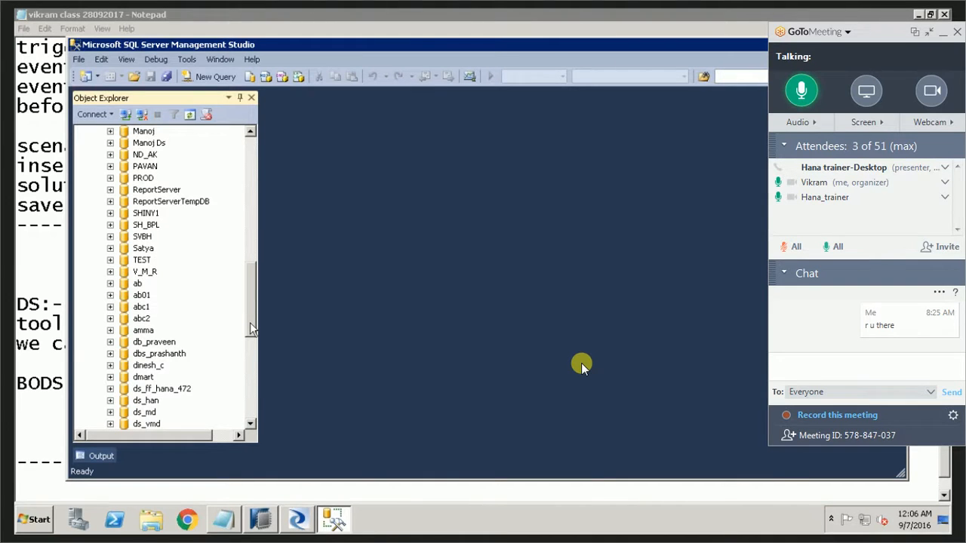
{"action": "scroll", "coordinate": [251, 328], "scroll_direction": "down", "scroll_amount": 10}
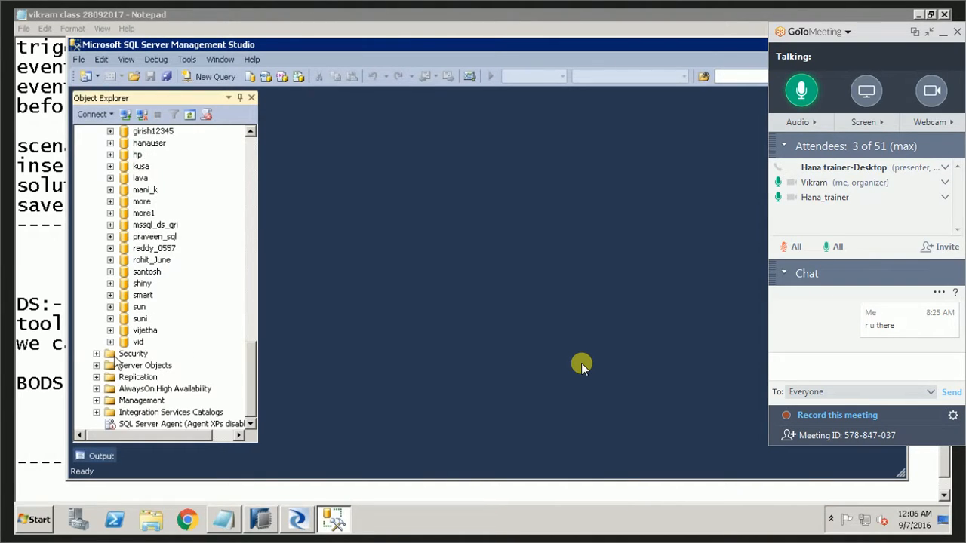
{"action": "left_click", "coordinate": [137, 343]}
{"action": "left_click", "coordinate": [110, 343]}
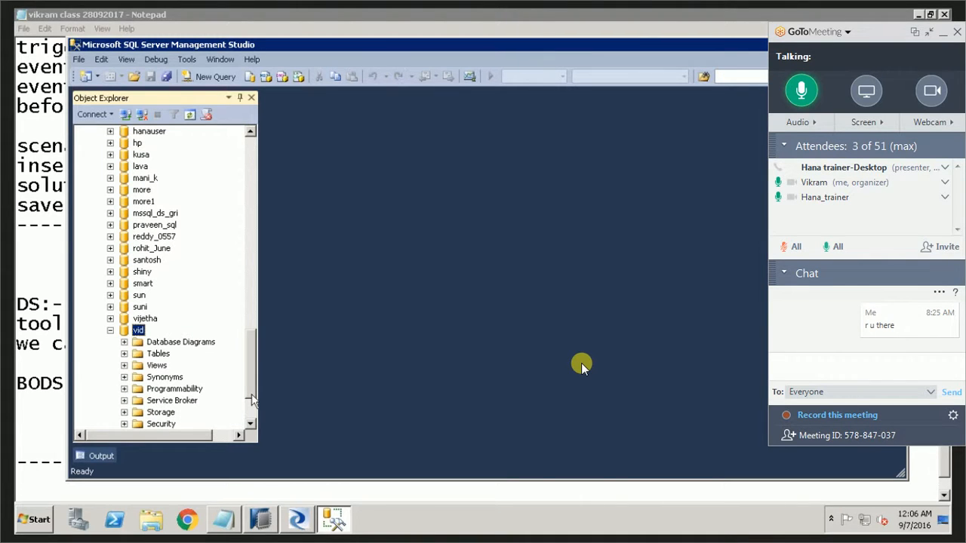
{"action": "scroll", "coordinate": [253, 399], "scroll_direction": "down", "scroll_amount": 3}
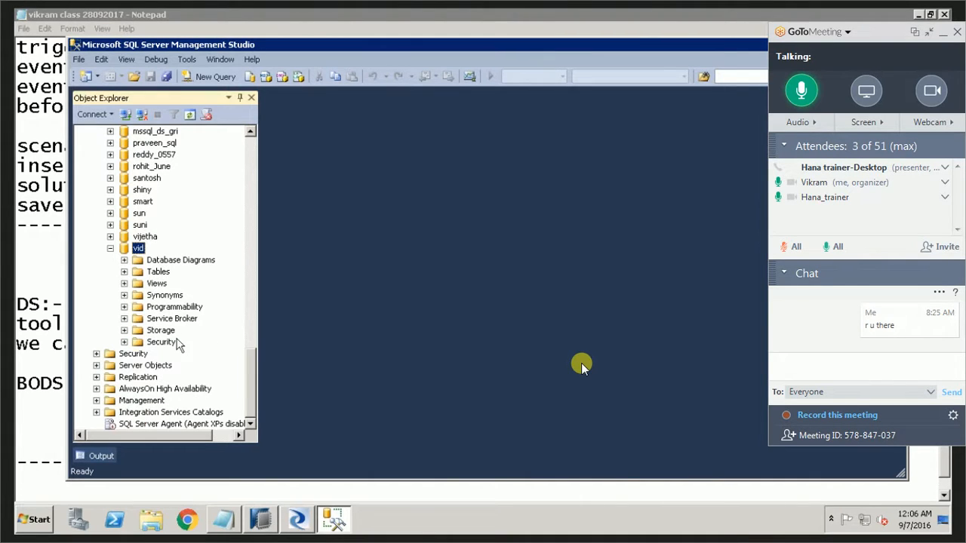
{"action": "left_click", "coordinate": [124, 272]}
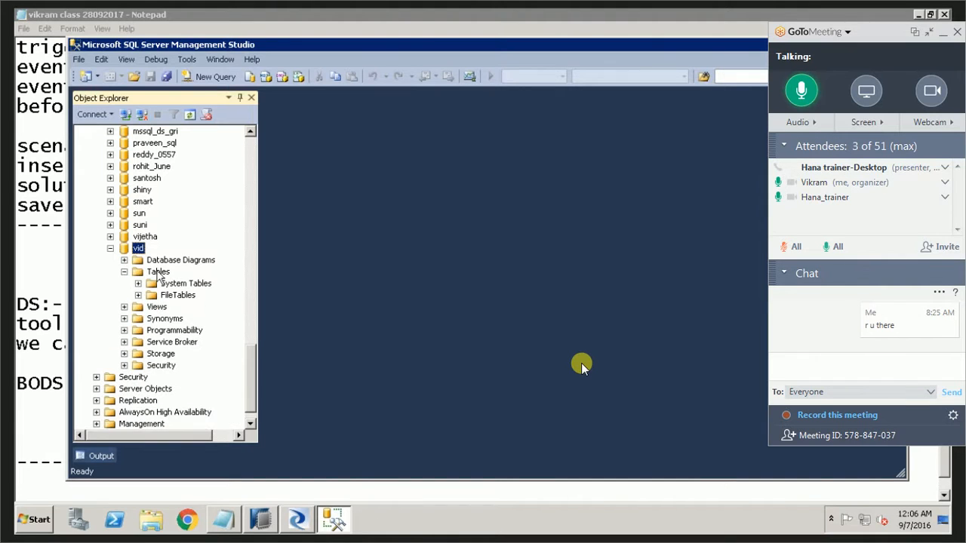
{"action": "left_click", "coordinate": [160, 273]}
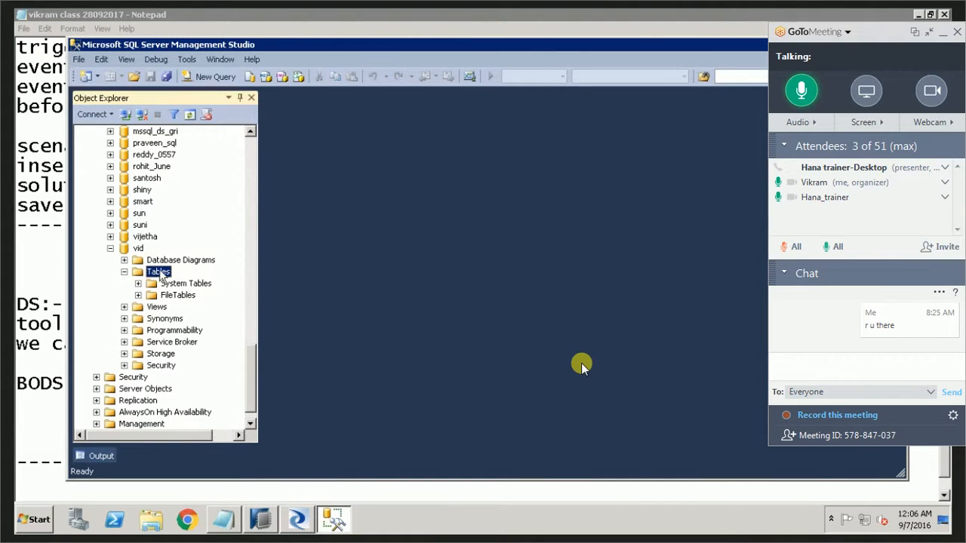
{"action": "right_click", "coordinate": [160, 274]}
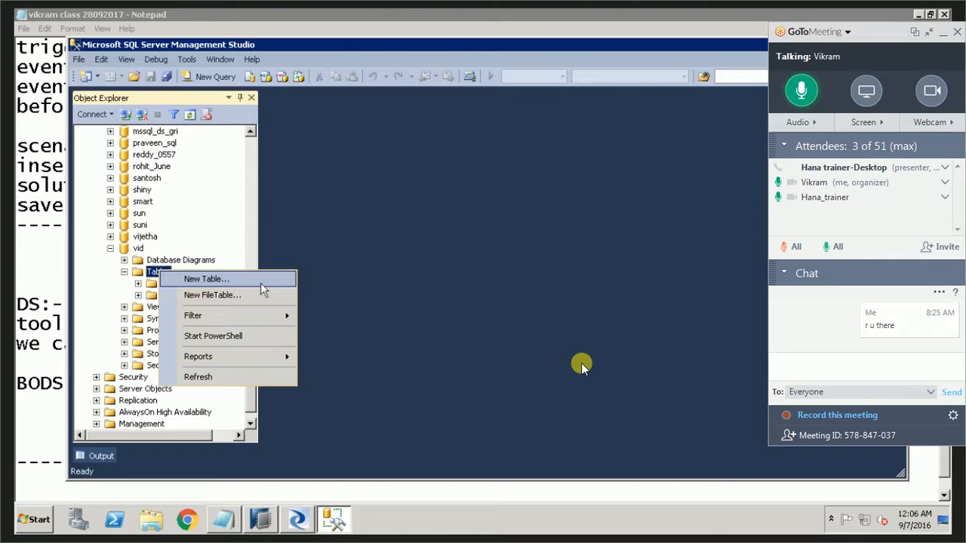
{"action": "left_click", "coordinate": [224, 232]}
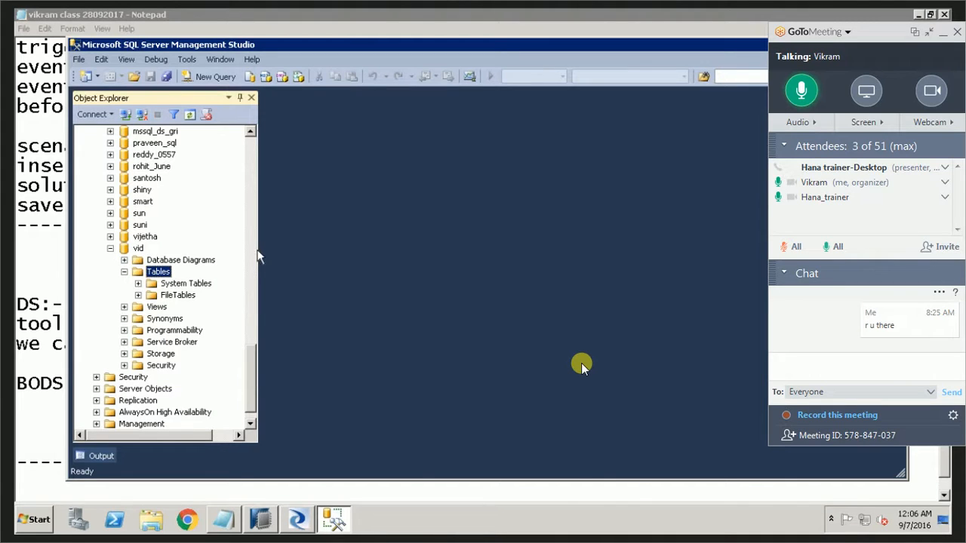
{"action": "right_click", "coordinate": [160, 273]}
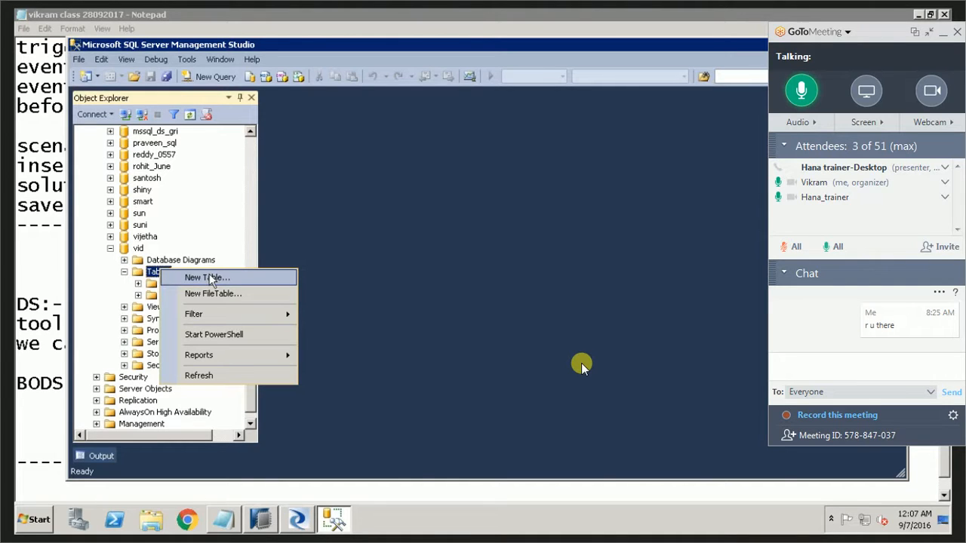
{"action": "left_click", "coordinate": [208, 278]}
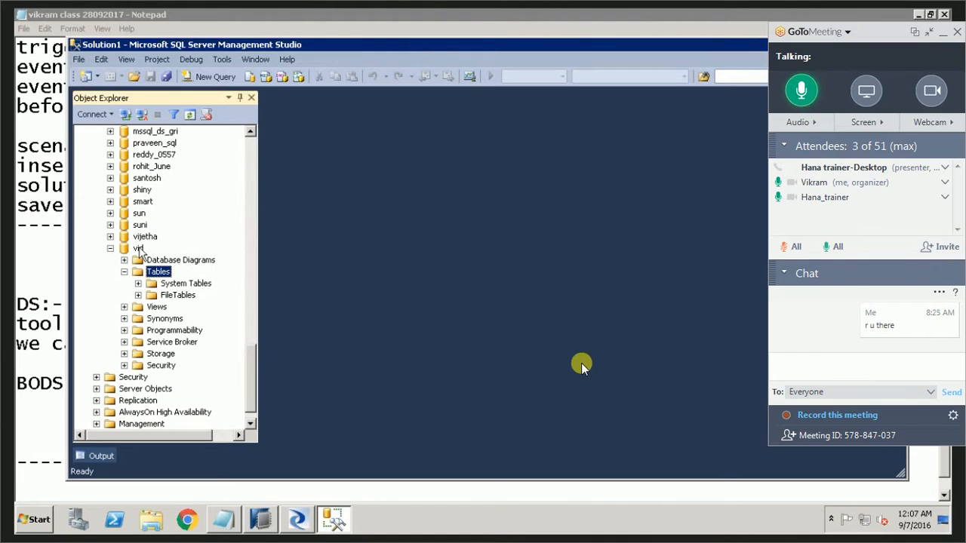
Open a new query on the vid database and begin the statement "create table emp".
{"action": "left_click", "coordinate": [138, 248]}
{"action": "right_click", "coordinate": [142, 252]}
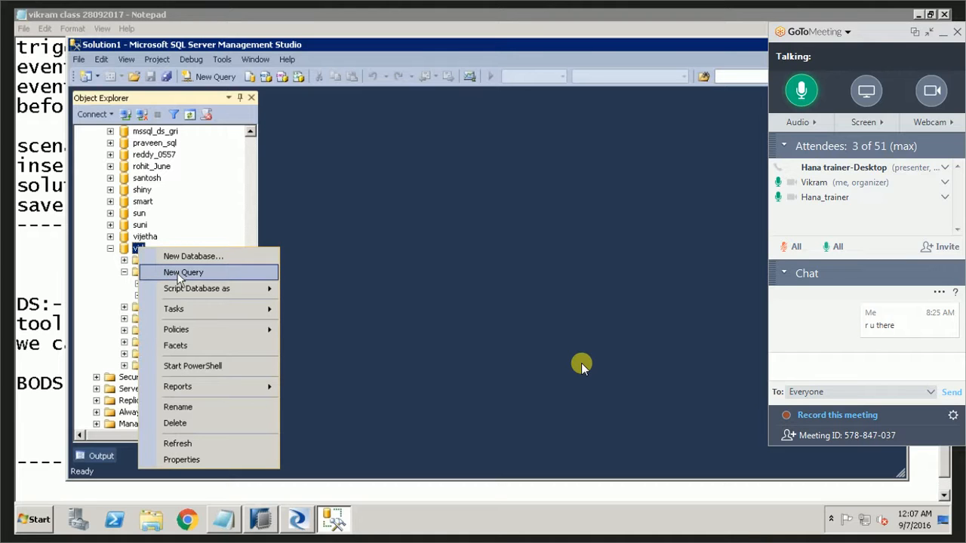
{"action": "left_click", "coordinate": [179, 276]}
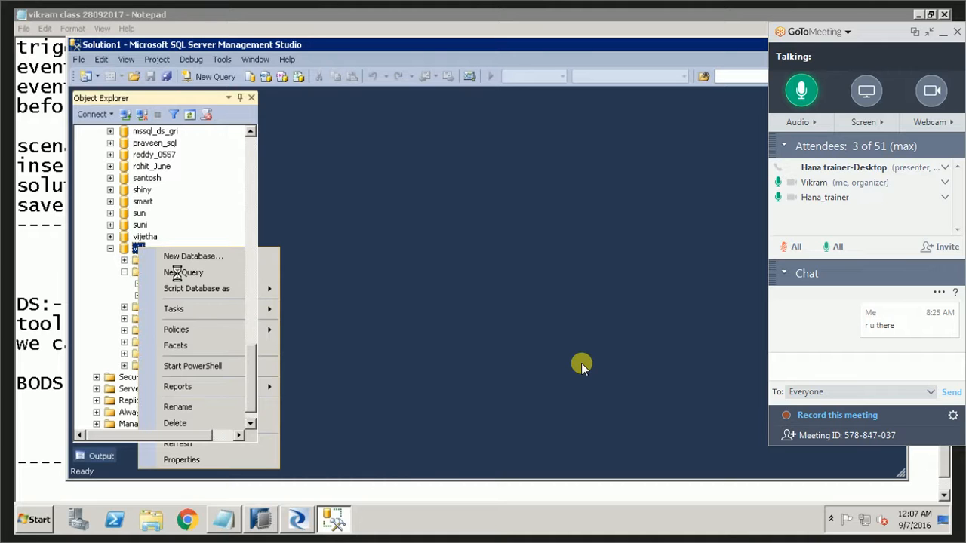
{"action": "type", "text": "crate"}
{"action": "key", "text": "BackSpace"}
{"action": "key", "text": "BackSpace"}
{"action": "key", "text": "BackSpace"}
{"action": "key", "text": "BackSpace"}
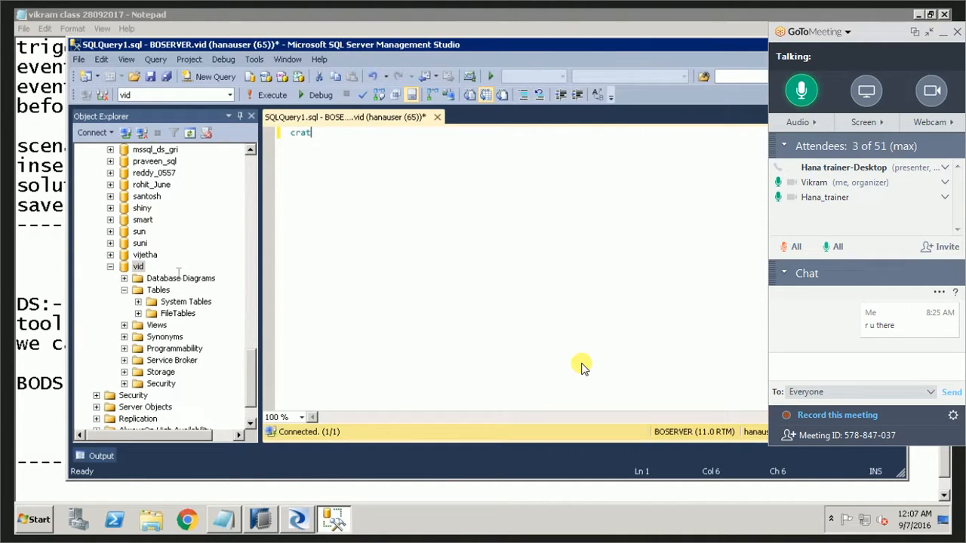
{"action": "type", "text": "eate table empid"}
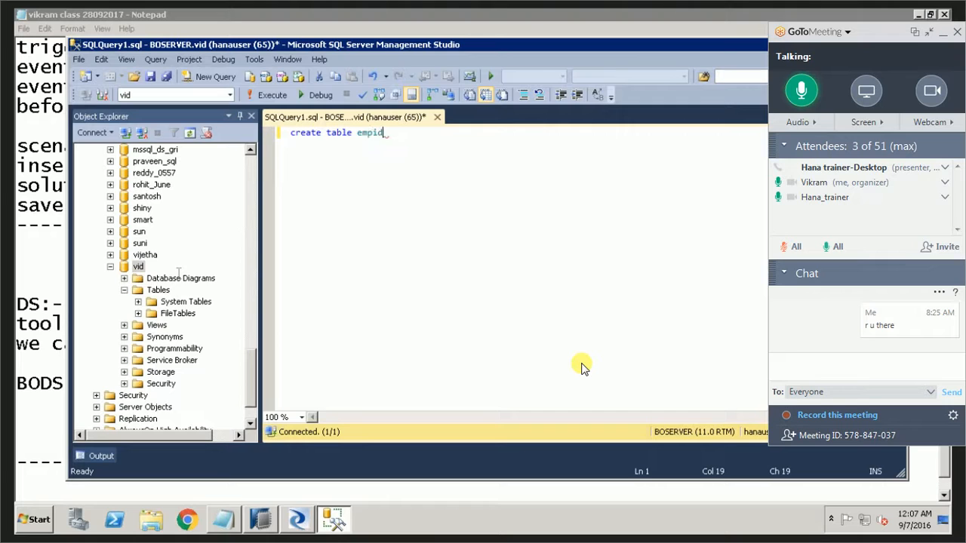
{"action": "key", "text": "BackSpace"}
{"action": "key", "text": "BackSpace"}
Continue the emp table statement with the columns "(empid int, ename varchar(20)".
{"action": "type", "text": "(empid int, ename,varh"}
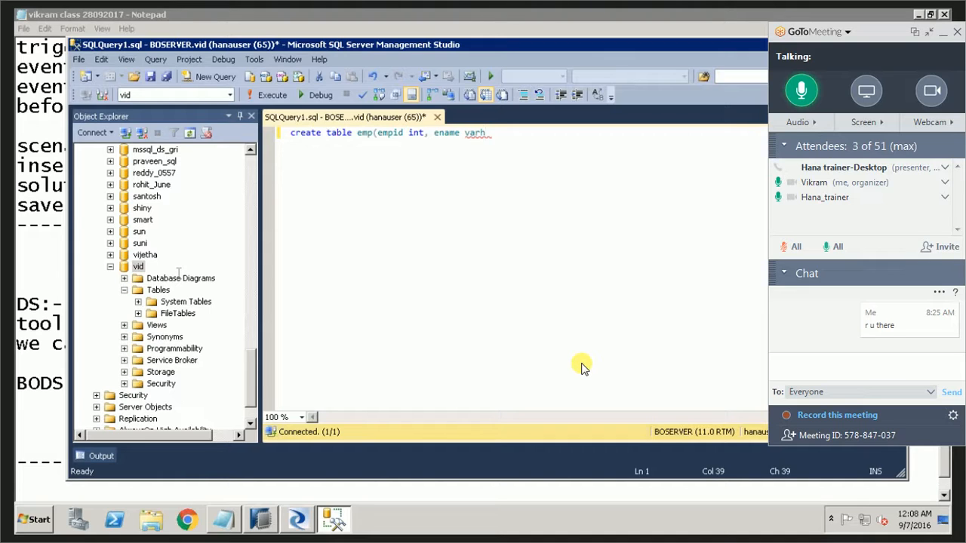
{"action": "key", "text": "BackSpace"}
{"action": "type", "text": "char(20)"}
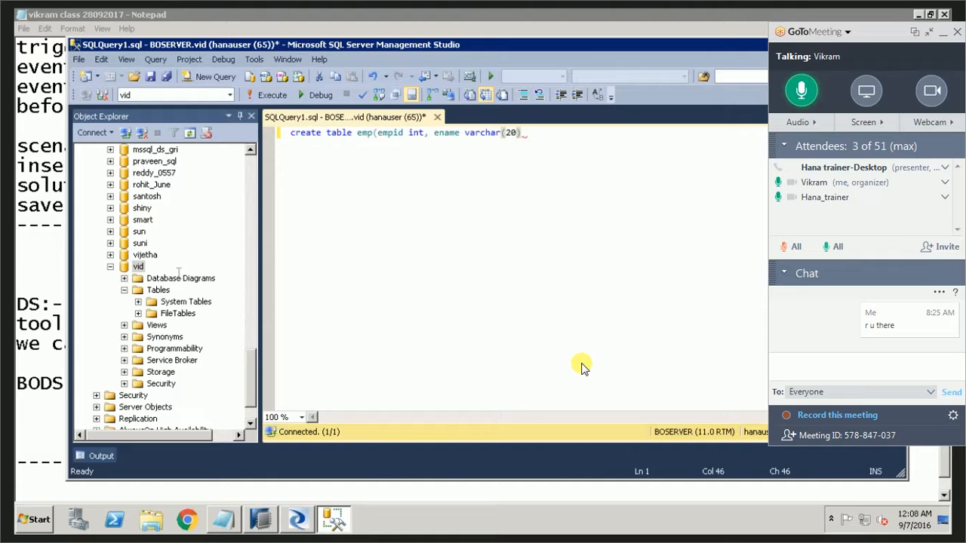
{"action": "type", "text": ", salary "}
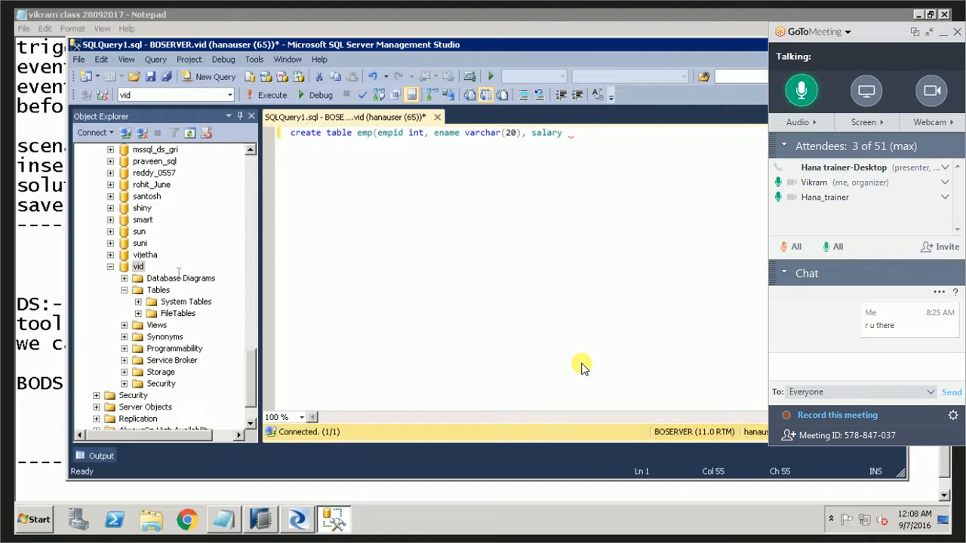
{"action": "type", "text": "decimal(7,20))"}
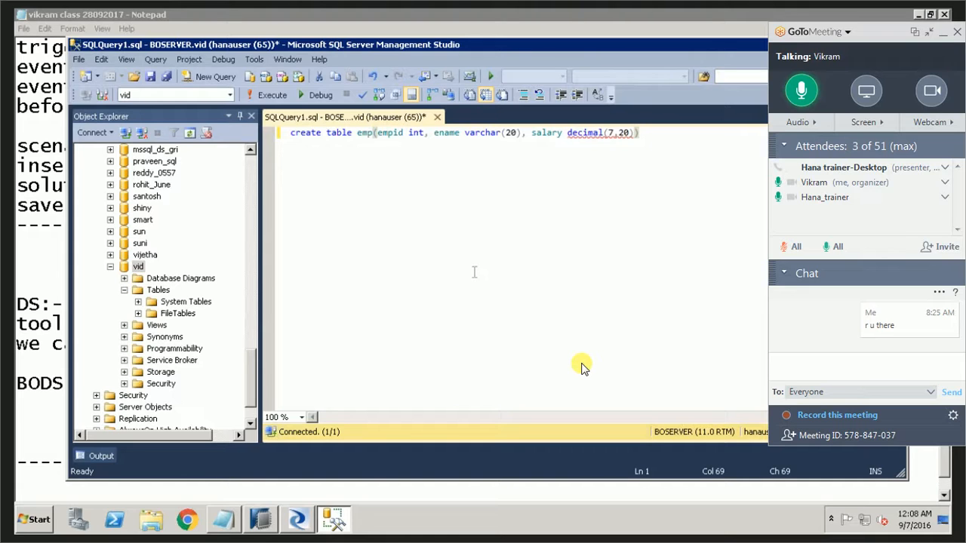
Correct the salary column's data type in the emp table statement to decimal(7).
{"action": "key", "text": "Left"}
{"action": "key", "text": "Left"}
{"action": "key", "text": "BackSpace"}
{"action": "key", "text": "Left"}
{"action": "key", "text": "Left"}
{"action": "key", "text": "BackSpace"}
{"action": "key", "text": "Right"}
{"action": "key", "text": "Right"}
{"action": "key", "text": "BackSpace"}
{"action": "key", "text": "BackSpace"}
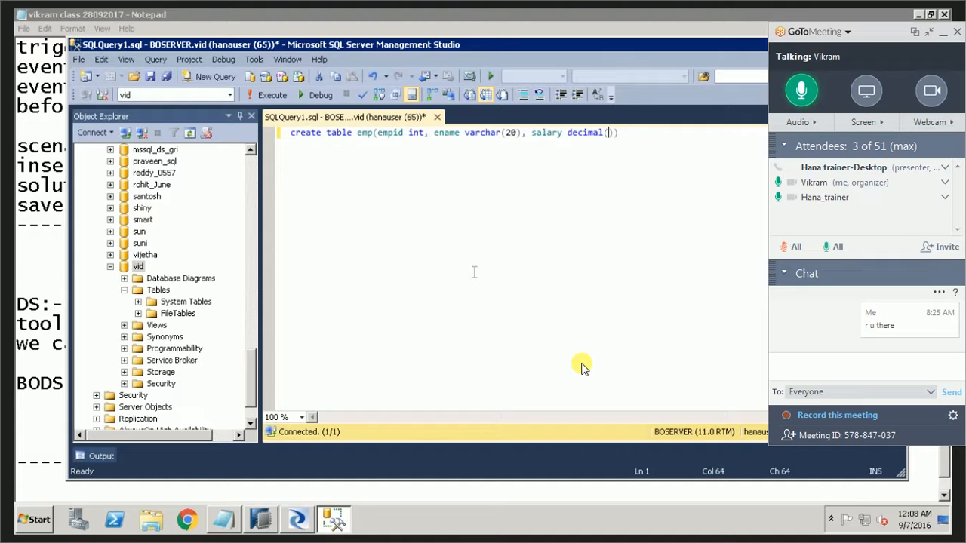
{"action": "type", "text": "7"}
Execute the create table statement, then refresh the vid database's Tables folder and select dbo.emp.
{"action": "key", "text": "ctrl+a"}
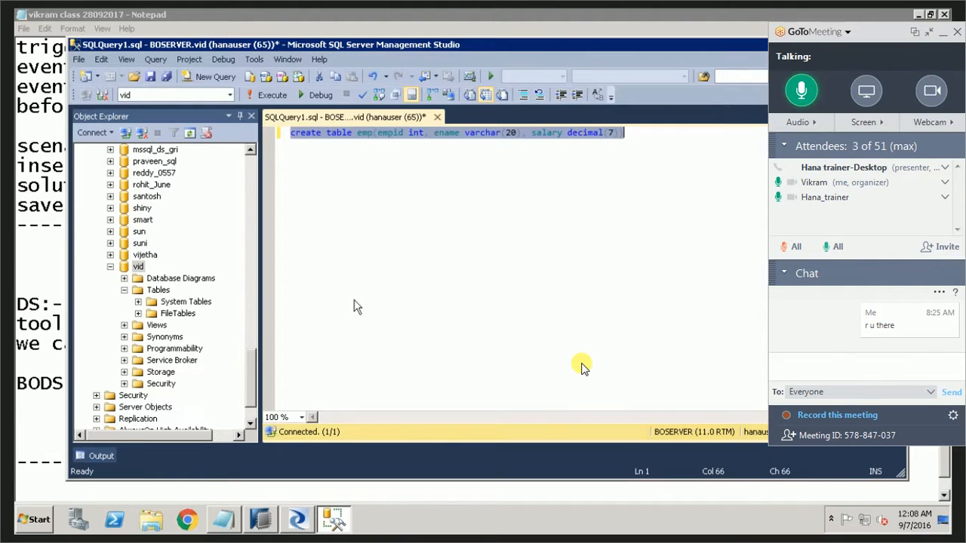
{"action": "left_click", "coordinate": [270, 95]}
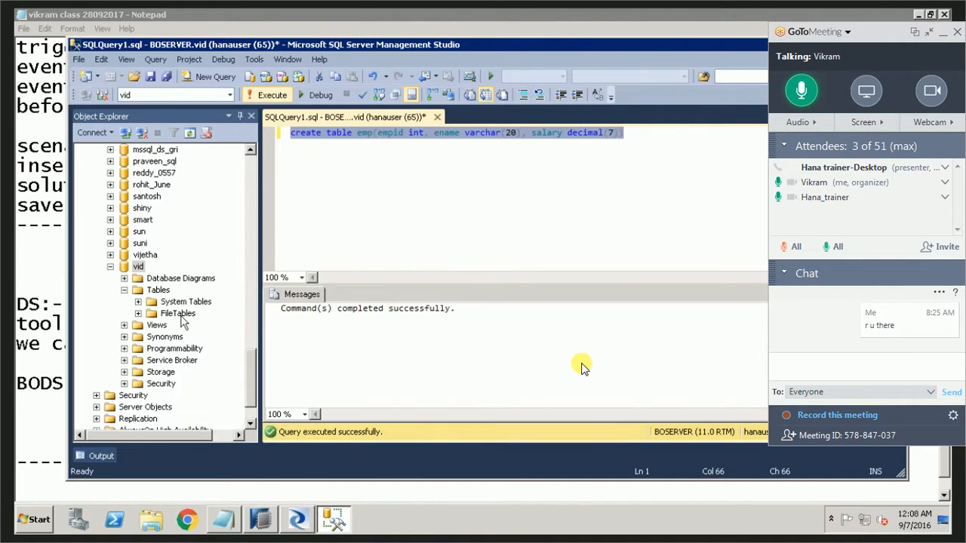
{"action": "right_click", "coordinate": [153, 293]}
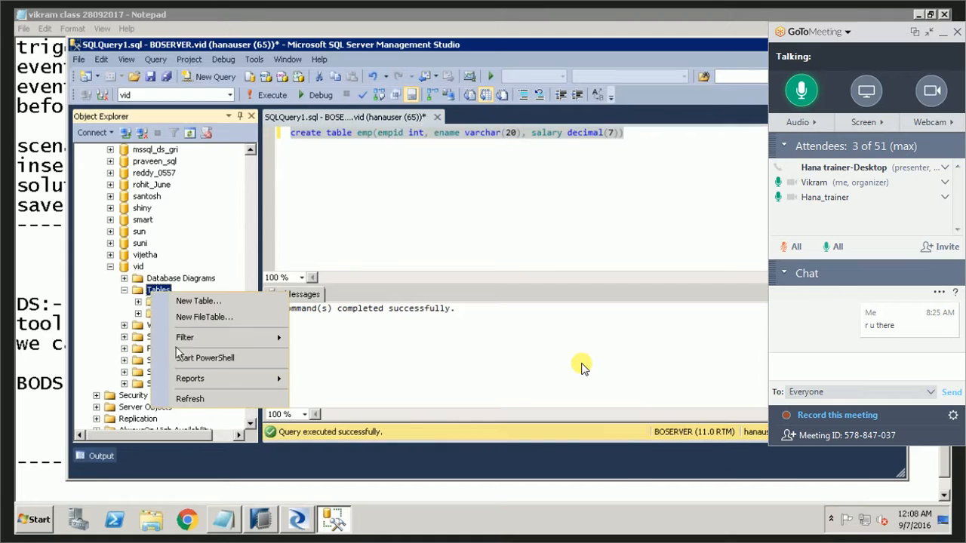
{"action": "left_click", "coordinate": [178, 401]}
{"action": "left_click", "coordinate": [189, 330]}
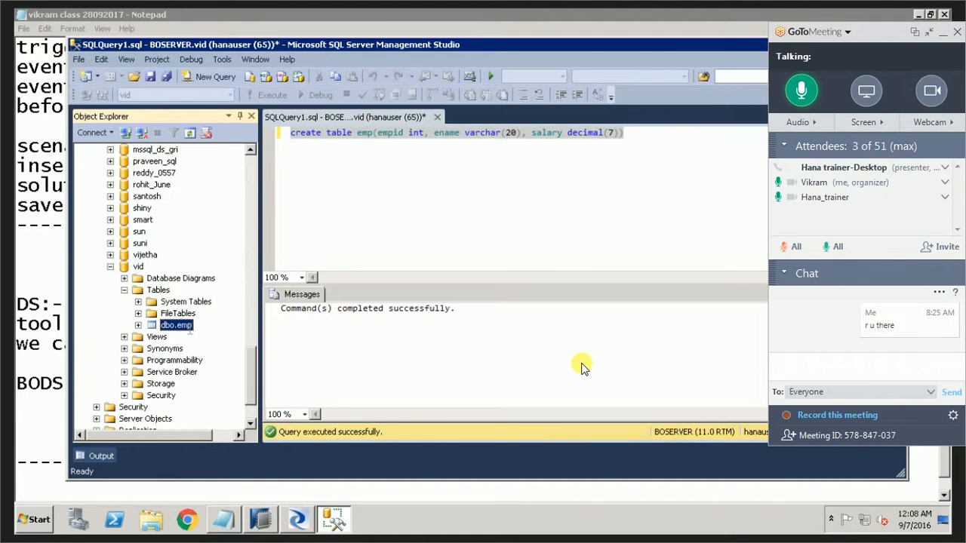
Below the create table statement, write an insert into emp with the values 1, an employee's first name and 2000.
{"action": "left_click", "coordinate": [682, 142]}
{"action": "key", "text": "Return"}
{"action": "key", "text": "Return"}
{"action": "type", "text": "insert tinto"}
{"action": "key", "text": "BackSpace"}
{"action": "key", "text": "BackSpace"}
{"action": "key", "text": "BackSpace"}
{"action": "key", "text": "BackSpace"}
{"action": "key", "text": "BackSpace"}
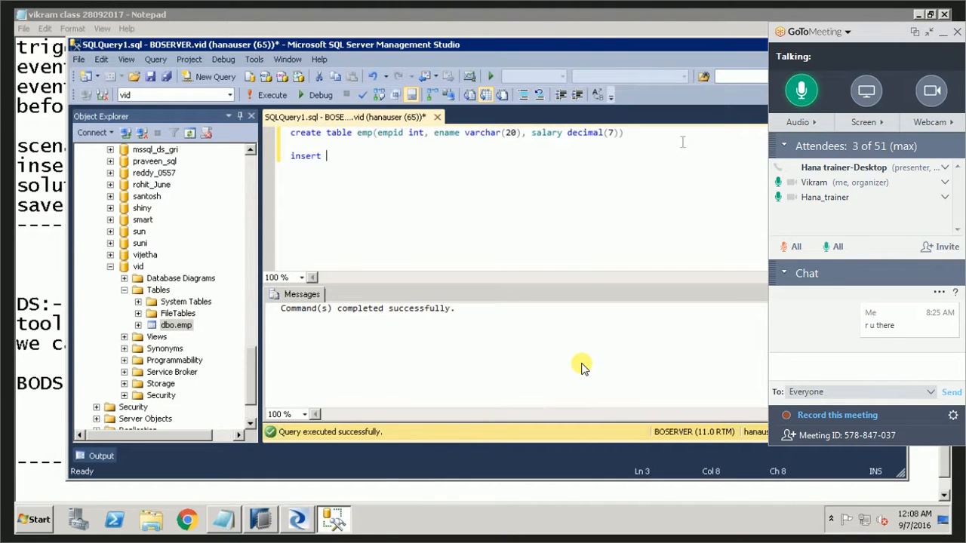
{"action": "type", "text": "into emp values(1,'ami"}
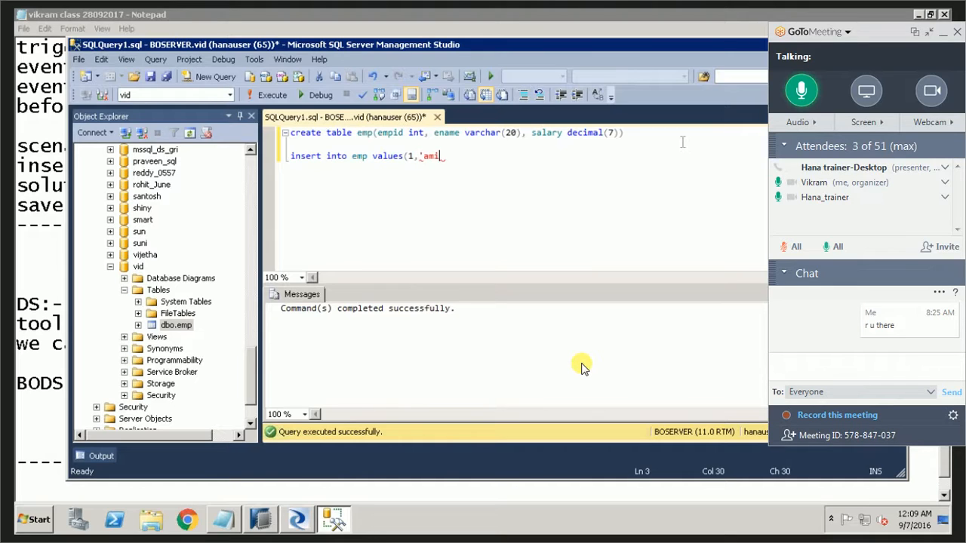
{"action": "type", "text": "t',2000);"}
Execute only the insert statement for employee 1.
{"action": "key", "text": "Return"}
{"action": "key", "text": "shift+Up"}
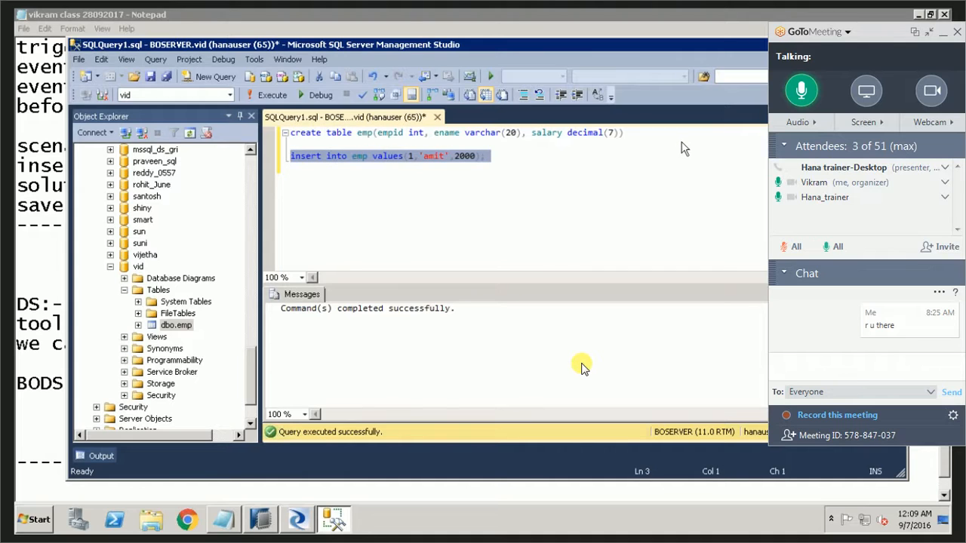
{"action": "left_click", "coordinate": [269, 95]}
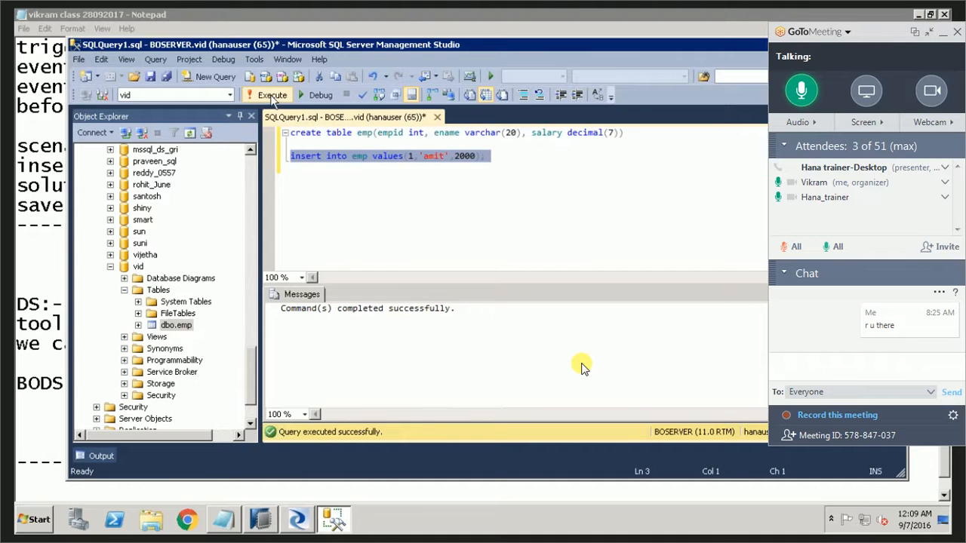
Write and execute a second insert into emp with the values 2, an employee's first name and 1200.
{"action": "left_click", "coordinate": [400, 207]}
{"action": "type", "text": "i"}
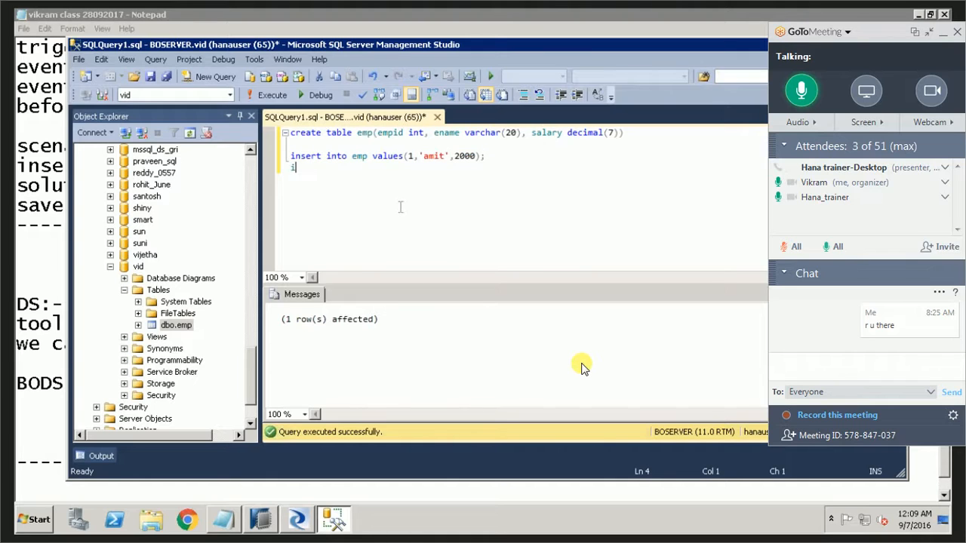
{"action": "type", "text": "nsert into emp values(2"}
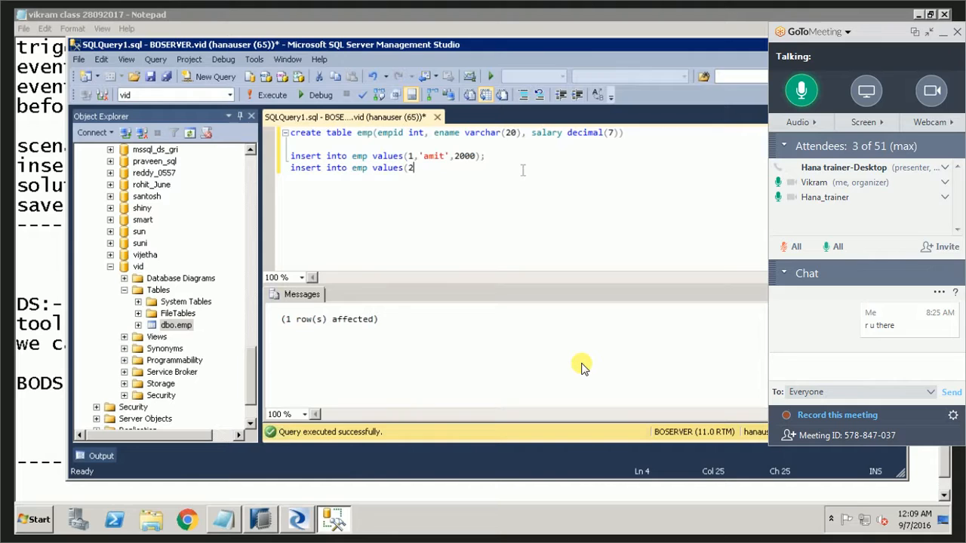
{"action": "type", "text": ",'anil',1200);"}
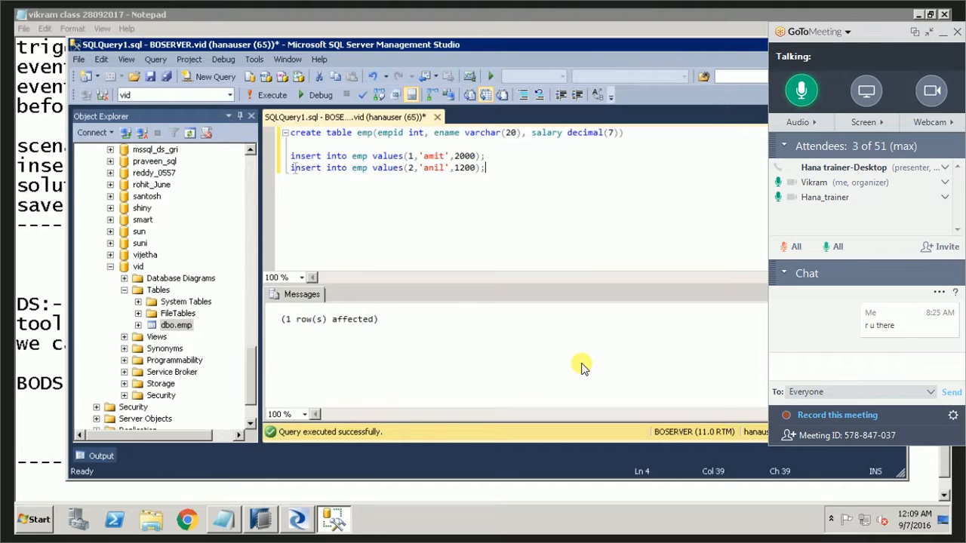
{"action": "left_click_drag", "start_coordinate": [291, 167], "coordinate": [486, 168]}
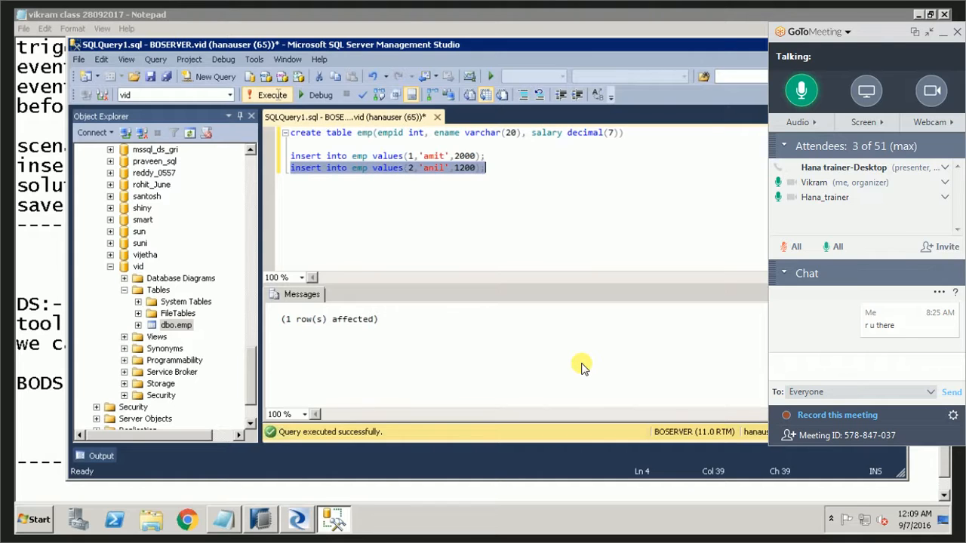
{"action": "left_click", "coordinate": [279, 95]}
Add the query "select * from emp;" below the insert statements and execute only that query.
{"action": "left_click", "coordinate": [498, 181]}
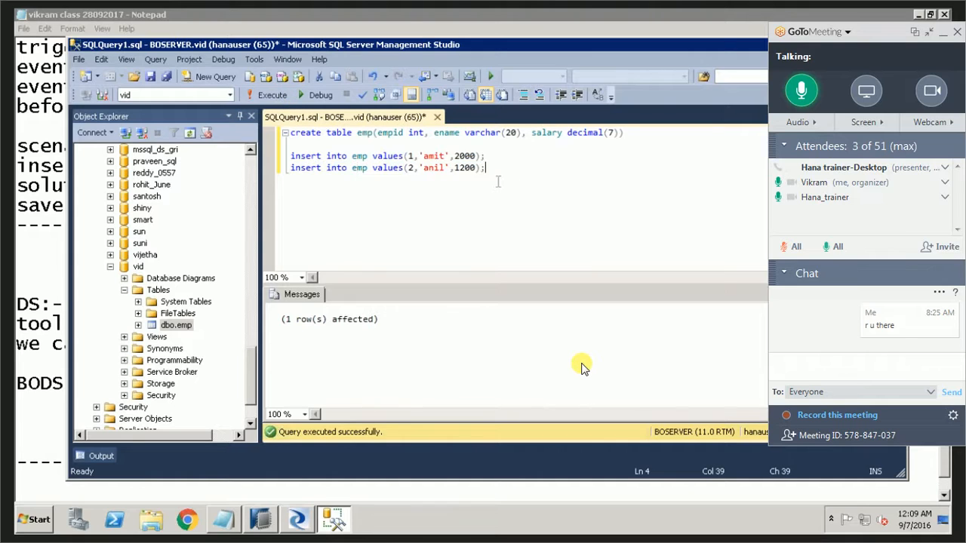
{"action": "key", "text": "Return"}
{"action": "key", "text": "Return"}
{"action": "key", "text": "Return"}
{"action": "type", "text": "select *"}
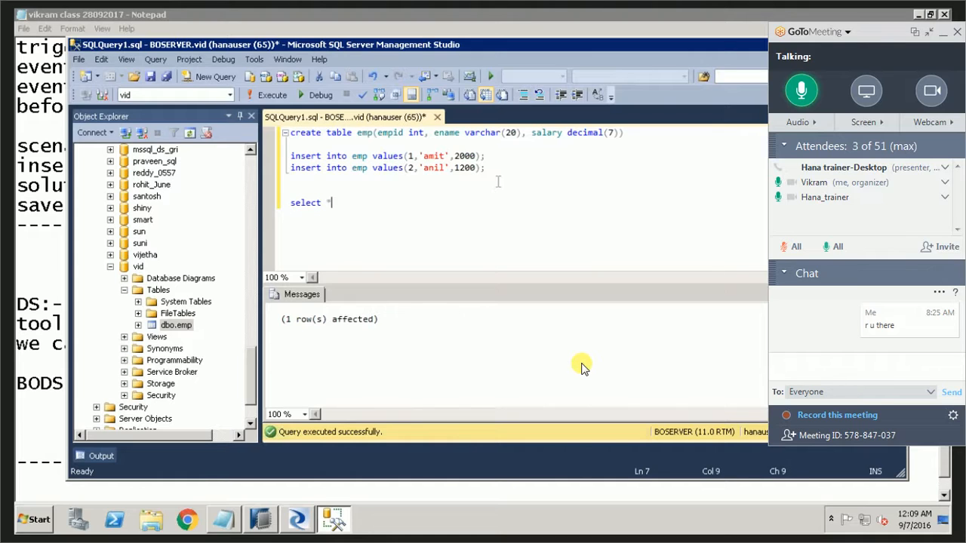
{"action": "type", "text": " from emp"}
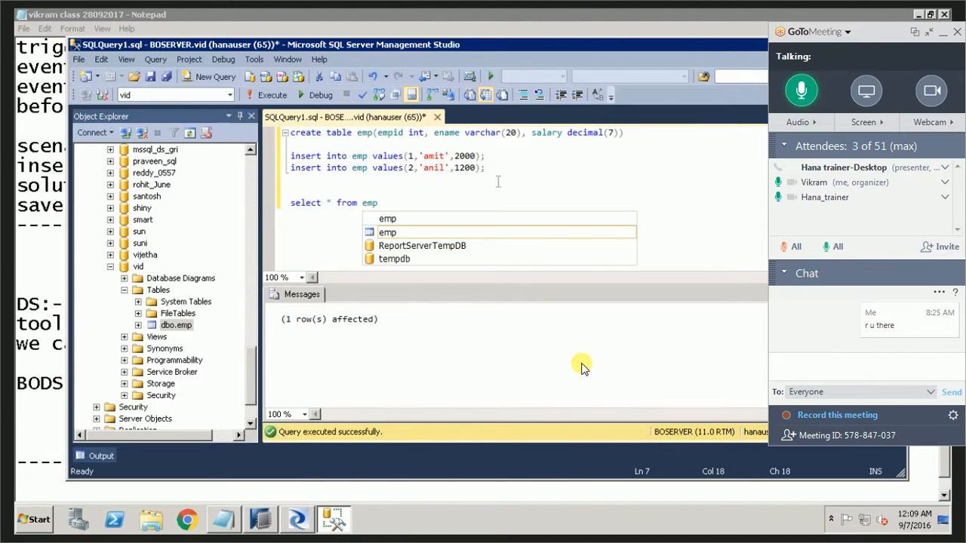
{"action": "type", "text": ";"}
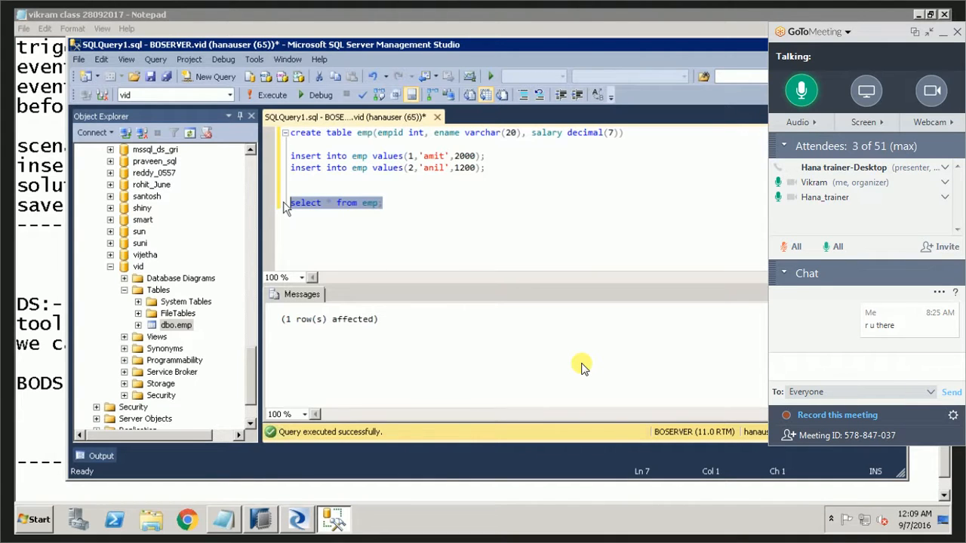
{"action": "key", "text": "F5"}
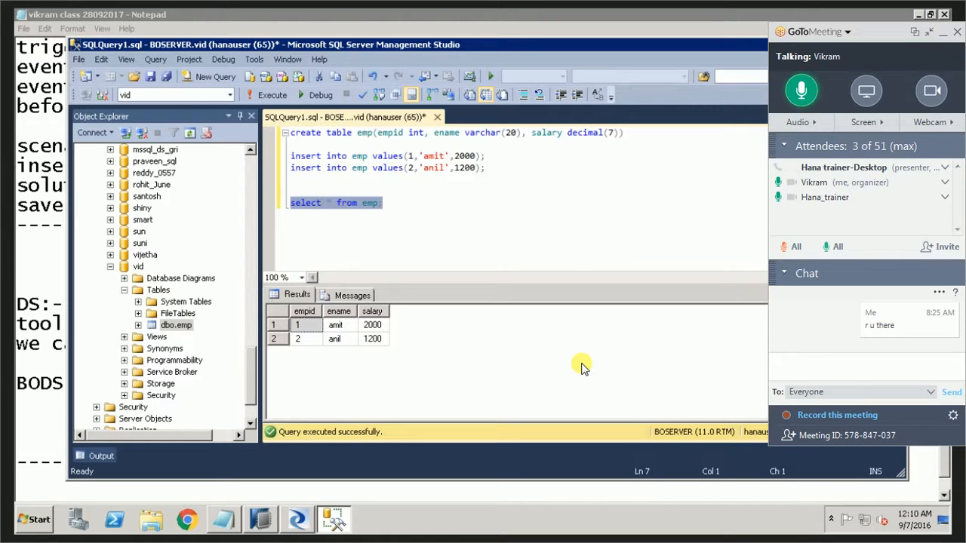
{"action": "left_click", "coordinate": [252, 369]}
{"action": "left_click_drag", "start_coordinate": [249, 236], "coordinate": [250, 157]}
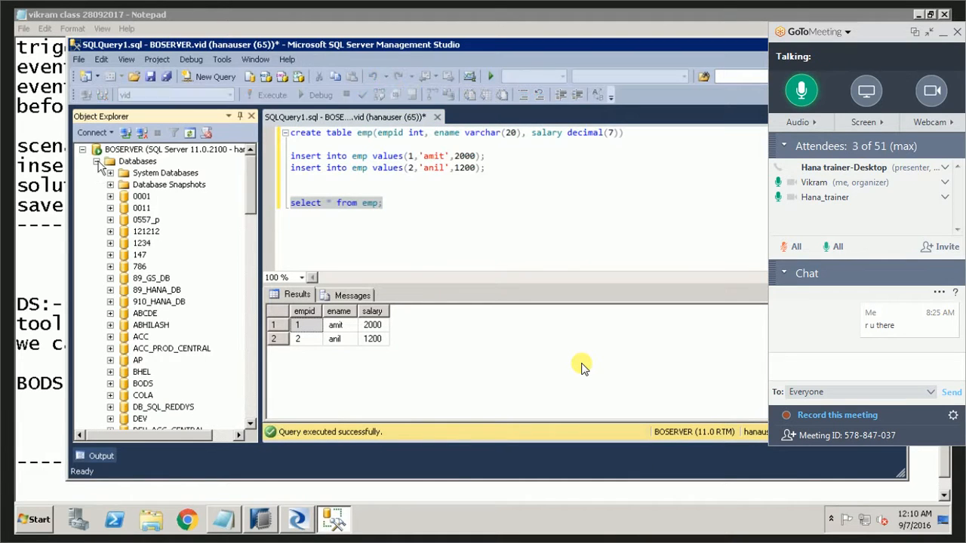
{"action": "left_click", "coordinate": [97, 161]}
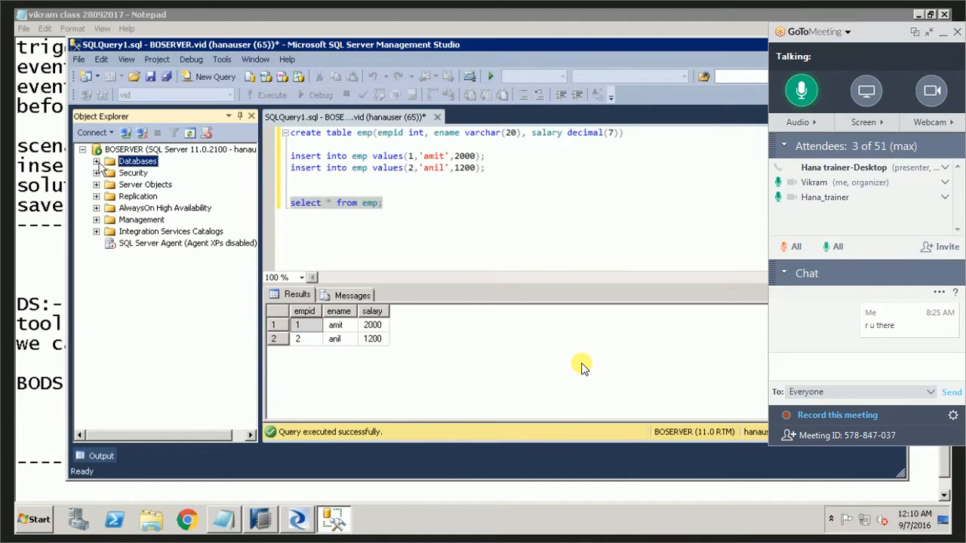
{"action": "left_click", "coordinate": [96, 162]}
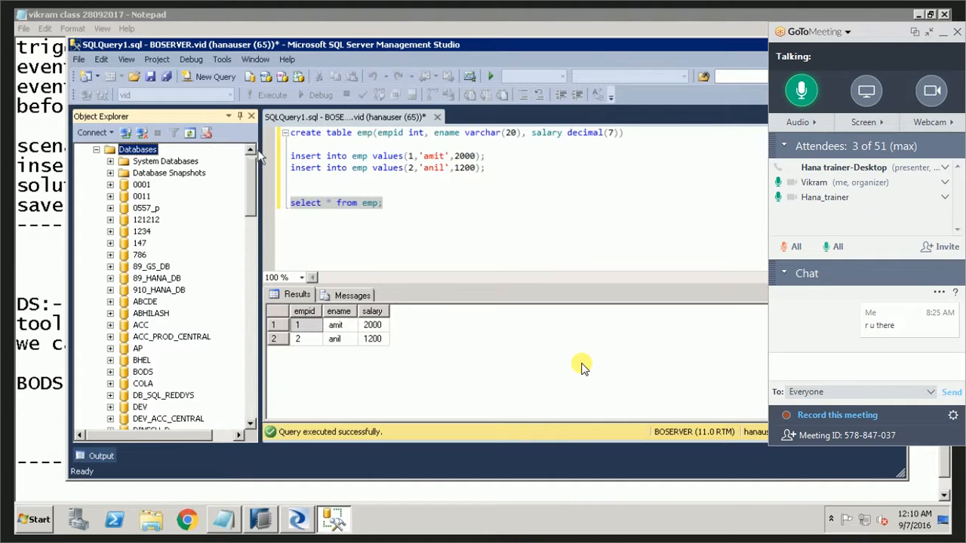
{"action": "left_click", "coordinate": [252, 151]}
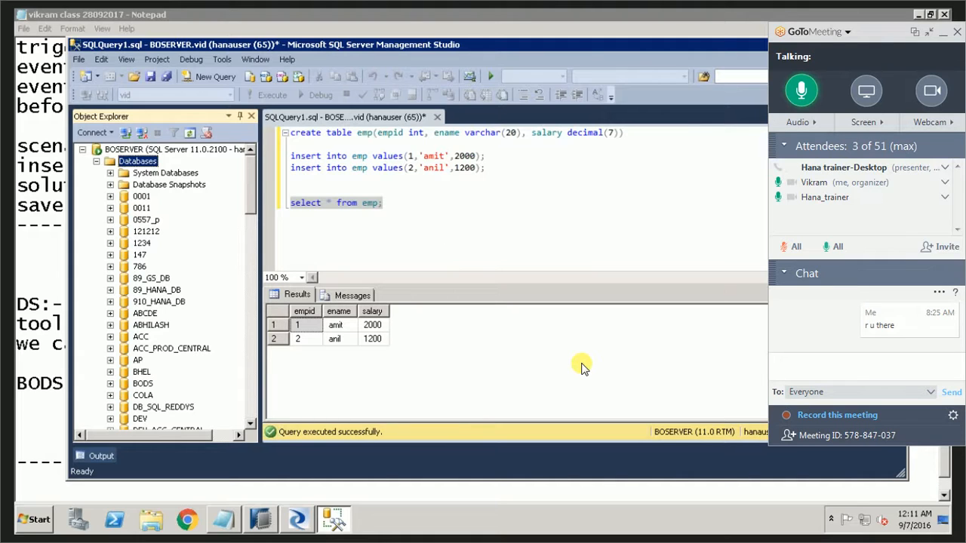
{"action": "left_click", "coordinate": [455, 215]}
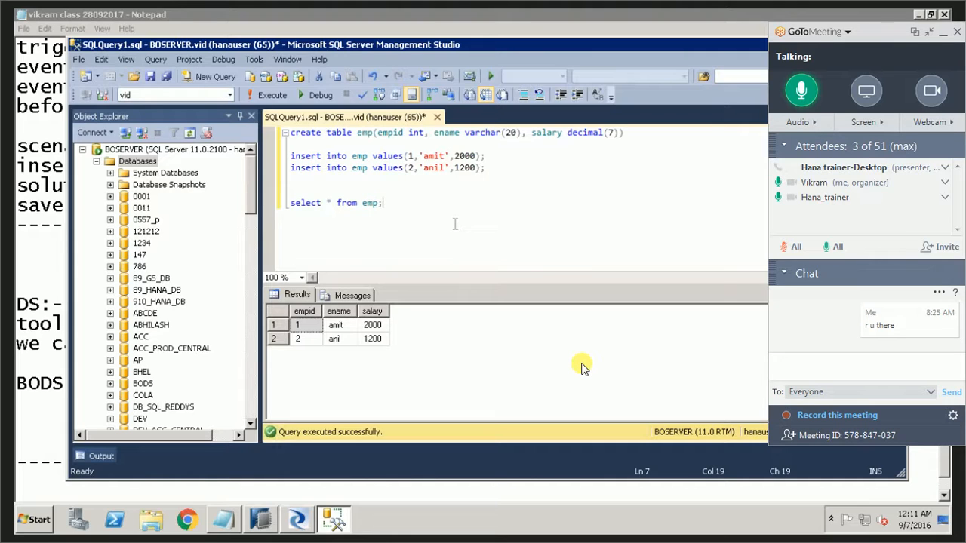
Shrink the meeting controls and begin a new line in the Notepad class notes with "scenario :- we have one".
{"action": "left_click", "coordinate": [929, 33]}
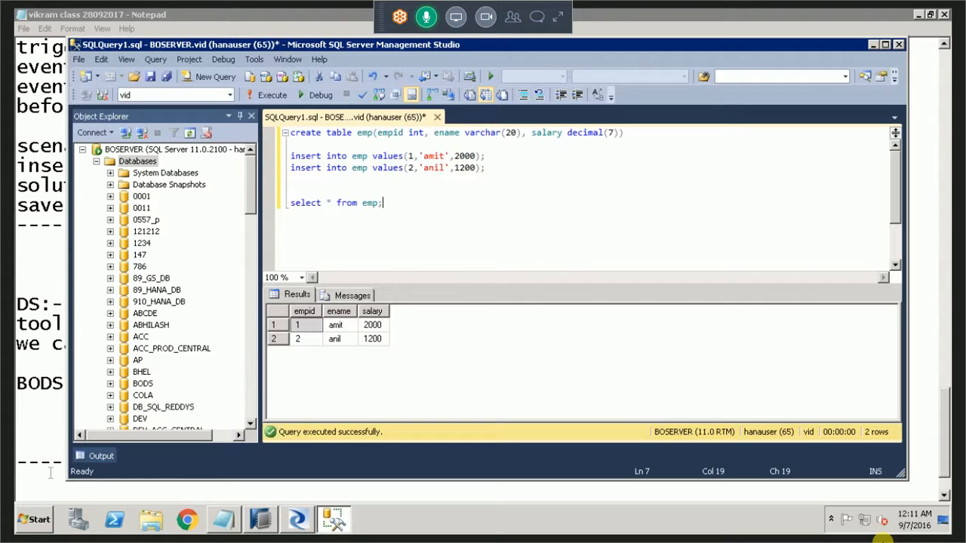
{"action": "key", "text": "alt+Tab"}
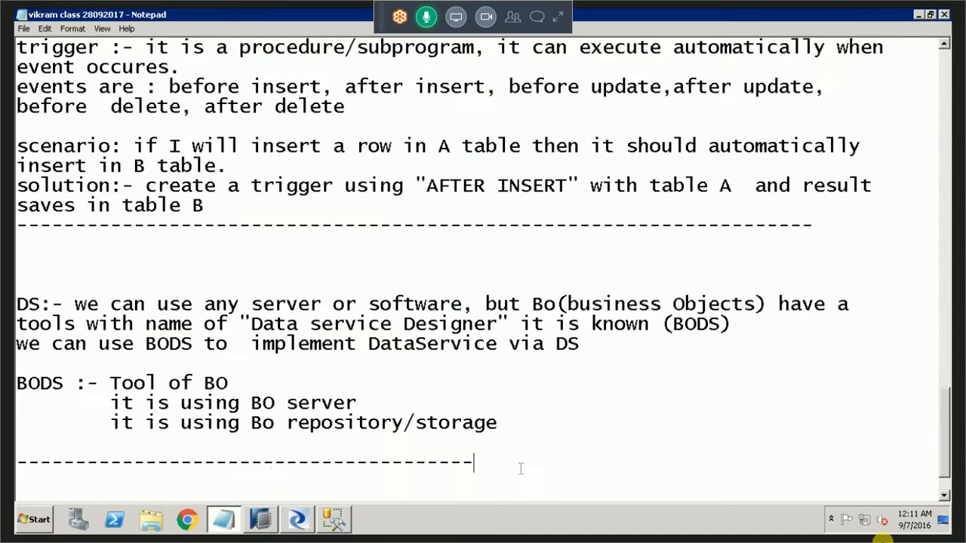
{"action": "key", "text": "Return"}
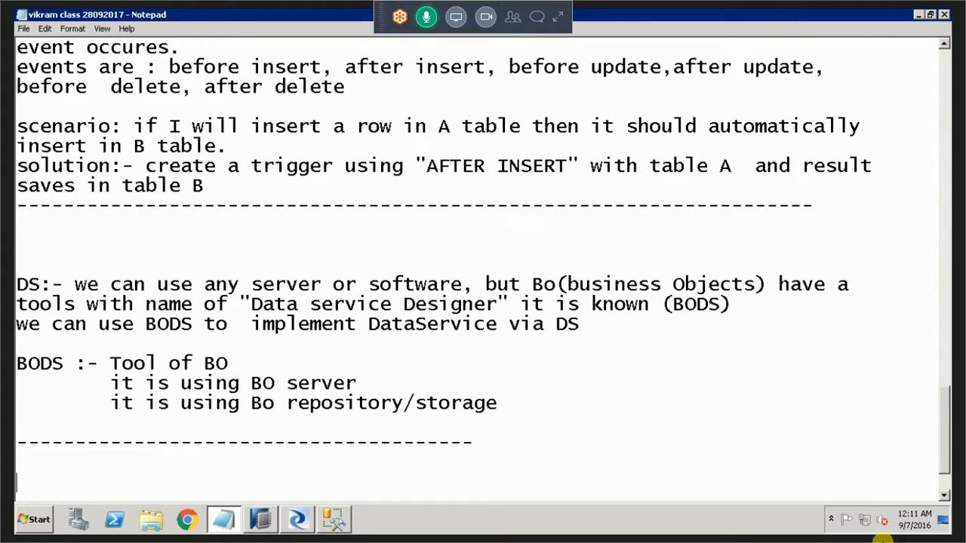
{"action": "type", "text": "scenario :- "}
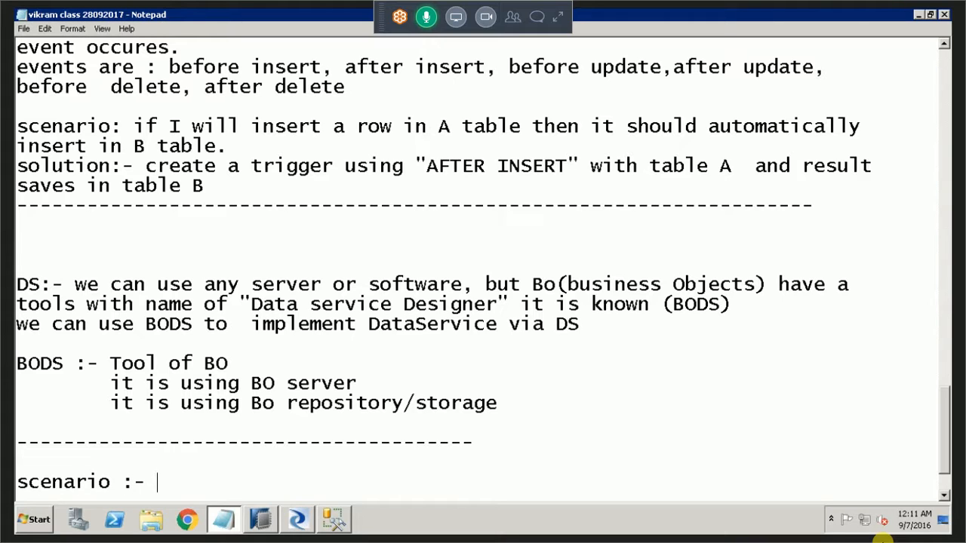
{"action": "type", "text": "we have one "}
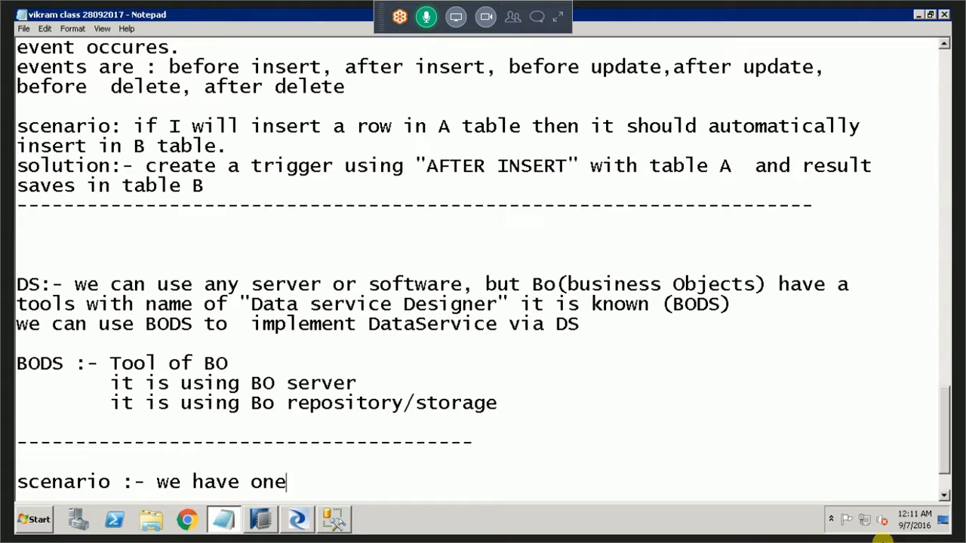
{"action": "type", "text": "DAta"}
Continue the scenario line in the notes with "emp table".
{"action": "key", "text": "BackSpace"}
{"action": "key", "text": "BackSpace"}
{"action": "key", "text": "BackSpace"}
{"action": "key", "text": "BackSpace"}
{"action": "type", "text": "table"}
{"action": "key", "text": "BackSpace"}
{"action": "key", "text": "BackSpace"}
{"action": "key", "text": "BackSpace"}
{"action": "key", "text": "BackSpace"}
{"action": "key", "text": "BackSpace"}
{"action": "type", "text": "emp table"}
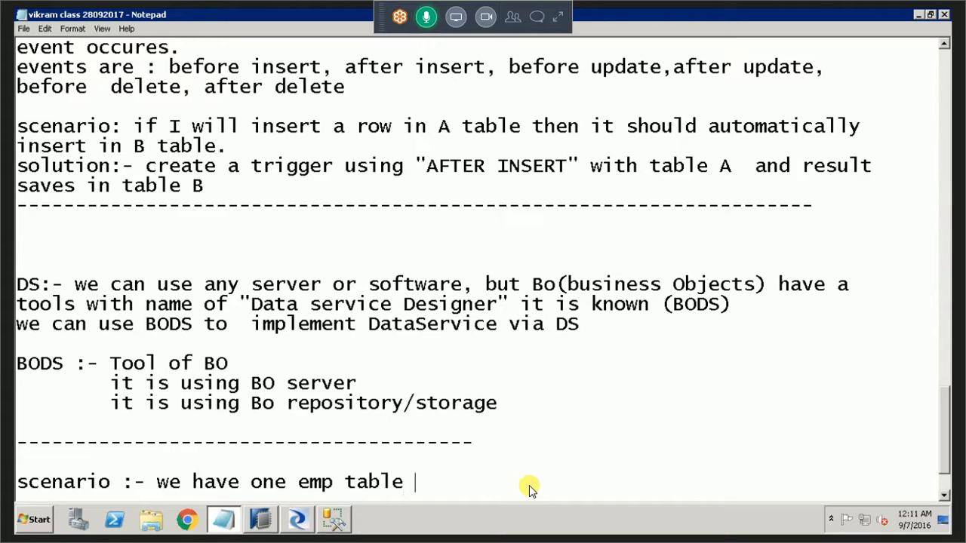
{"action": "type", "text": " (ms-sq"}
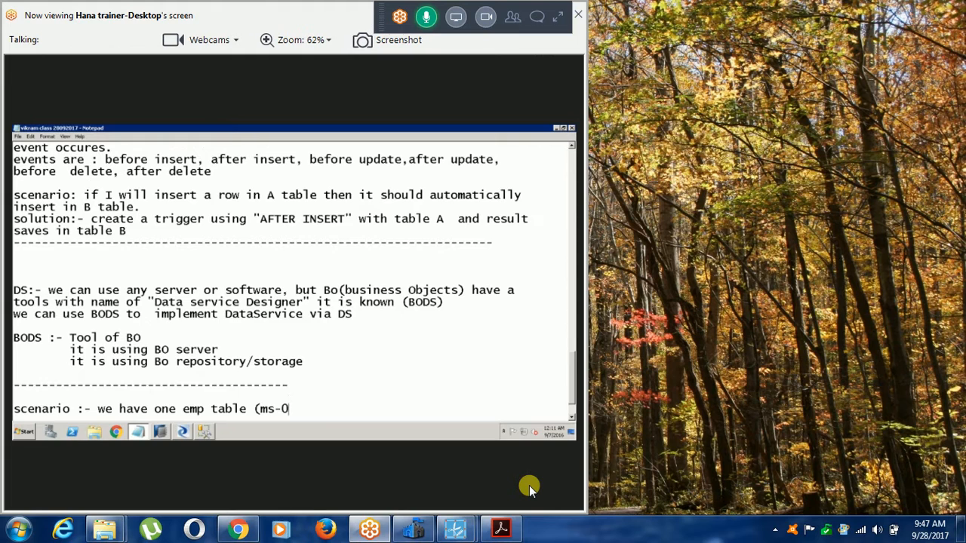
{"action": "type", "text": "l.vid."}
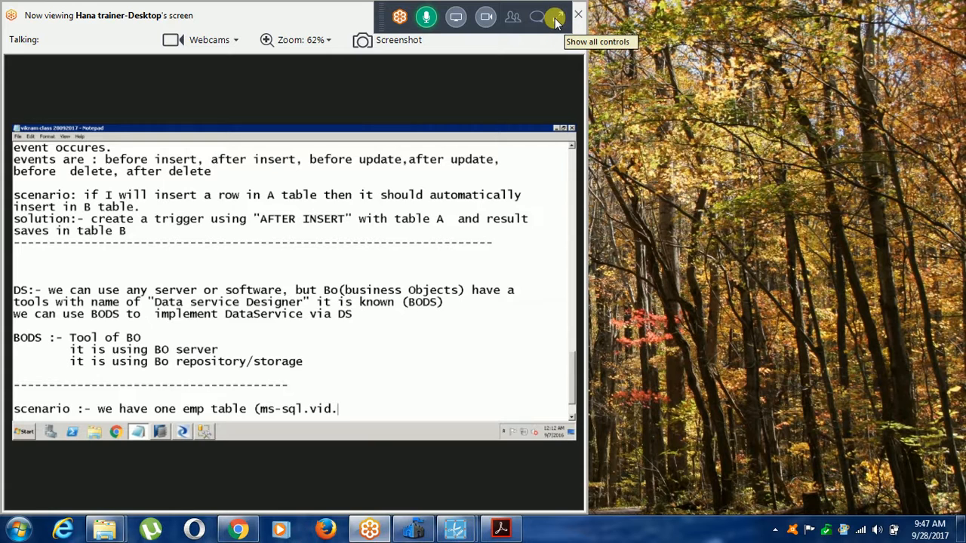
Append the source path "(ms-sql.vid.emp)" to the scenario line and expand the meeting controls again.
{"action": "left_click", "coordinate": [557, 22]}
{"action": "type", "text": "emp)"}
{"action": "left_click", "coordinate": [565, 20]}
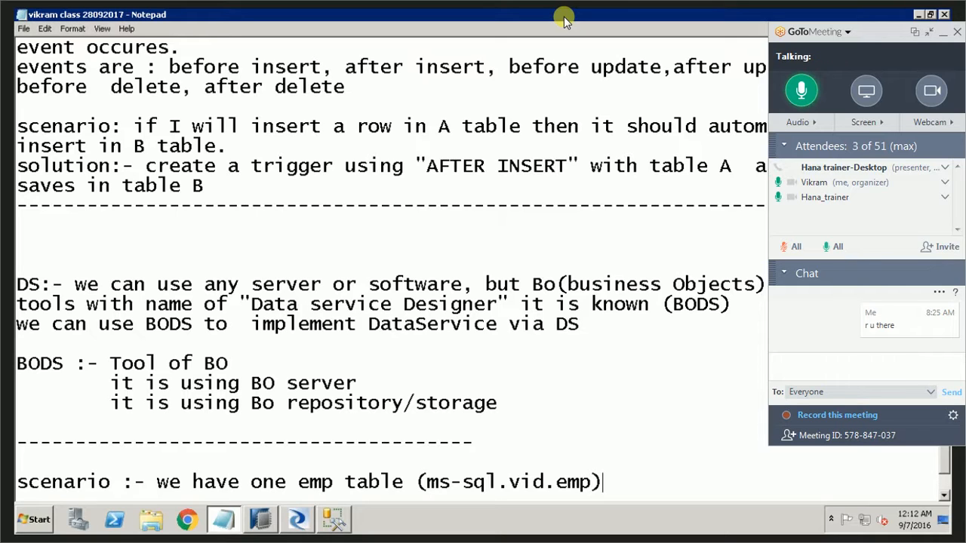
Continue the scenario line with "want to replicate into HDB".
{"action": "type", "text": "want to replicate into HDB"}
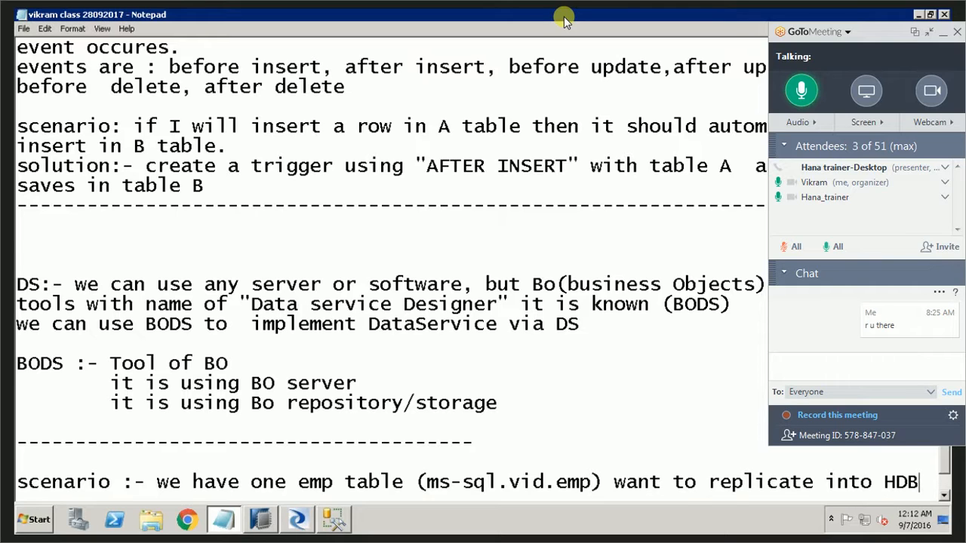
Start a new paragraph below the scenario line in the notes, leaving one blank line.
{"action": "key", "text": "Return"}
{"action": "key", "text": "Return"}
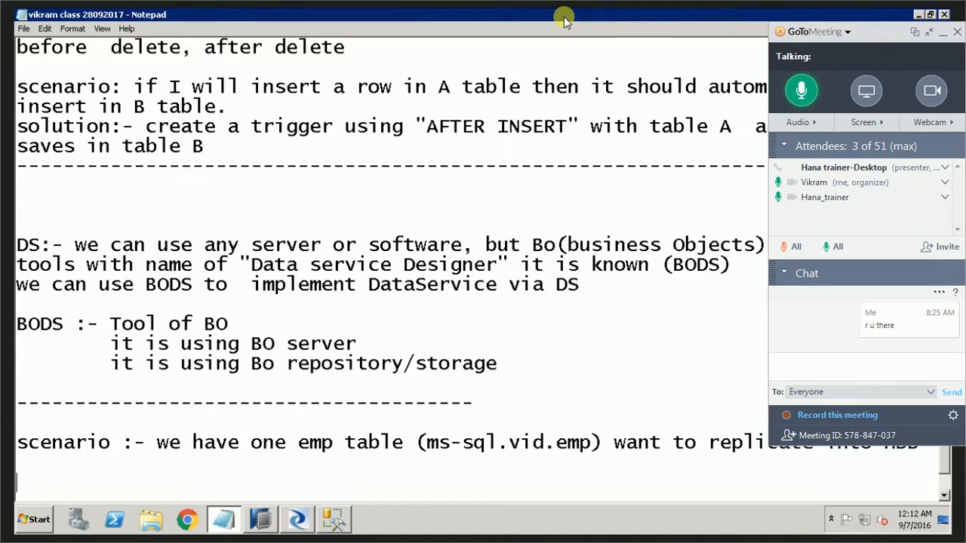
{"action": "left_click", "coordinate": [927, 33]}
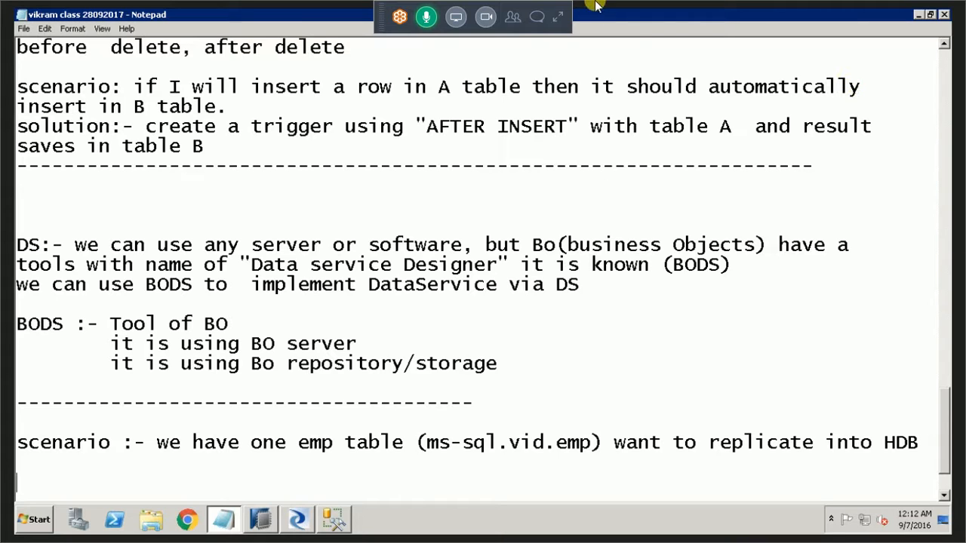
{"action": "left_click", "coordinate": [556, 18]}
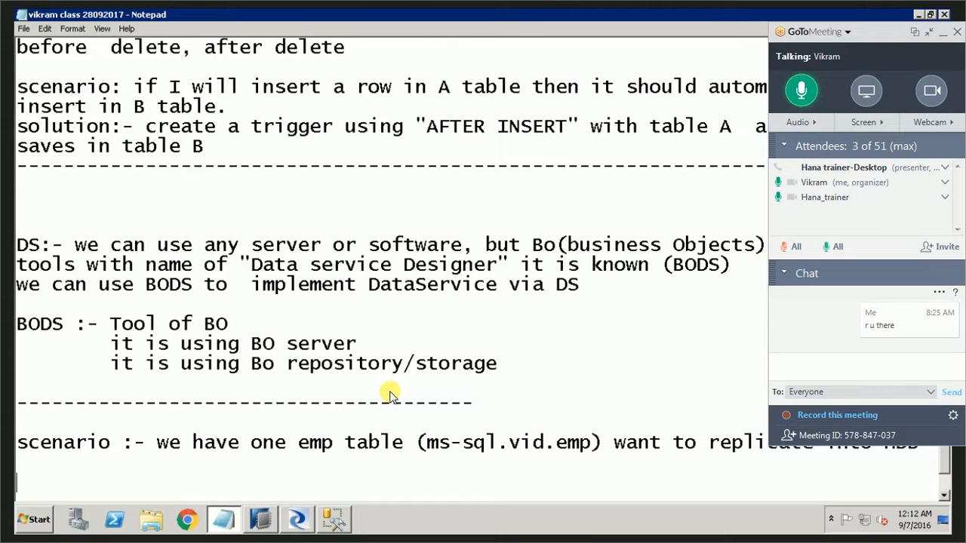
{"action": "key", "text": "Escape"}
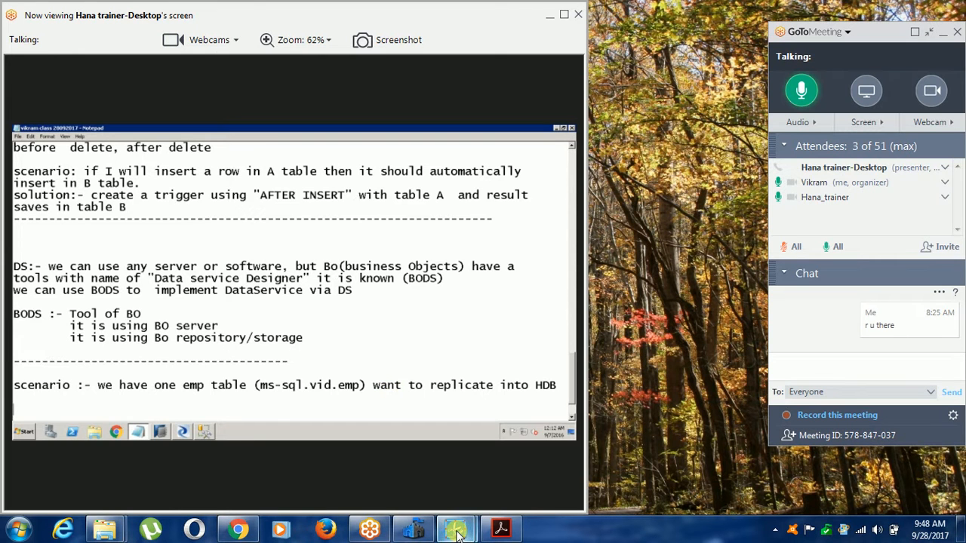
{"action": "mouse_move", "coordinate": [456, 522]}
{"action": "left_click", "coordinate": [532, 457]}
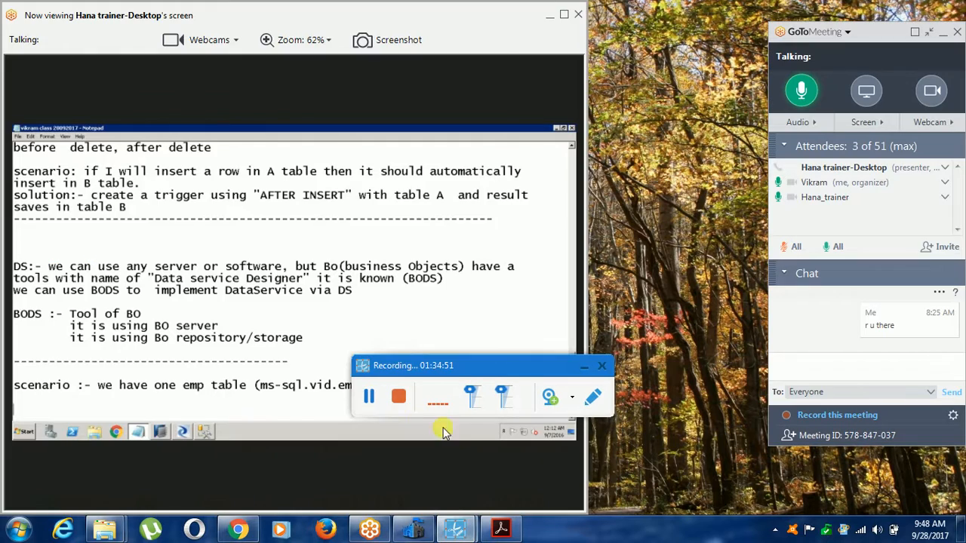
{"action": "left_click", "coordinate": [370, 403]}
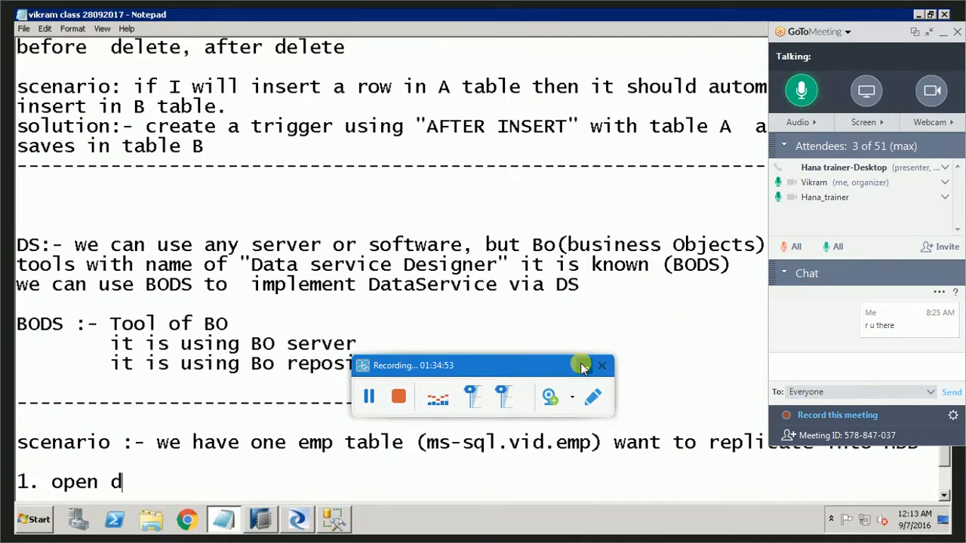
Write the numbered steps "1. open BODS" and "2. create DataStore." below the scenario line in the notes.
{"action": "left_click", "coordinate": [582, 366]}
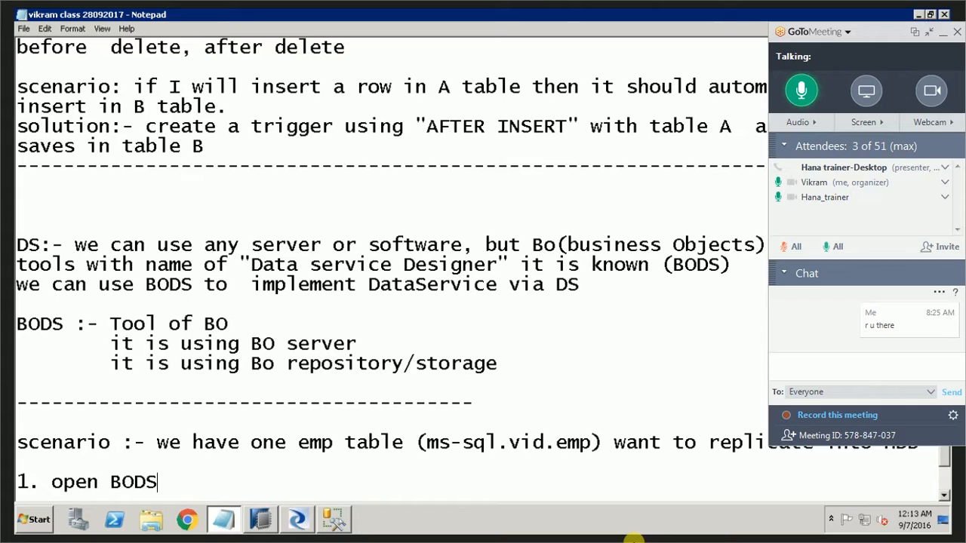
{"action": "key", "text": "Return"}
{"action": "type", "text": "2. "}
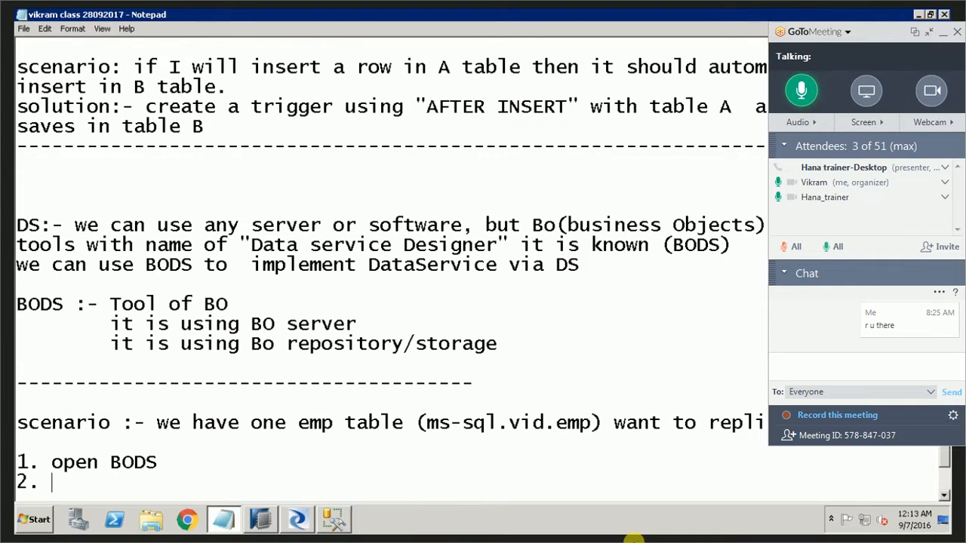
{"action": "type", "text": "create "}
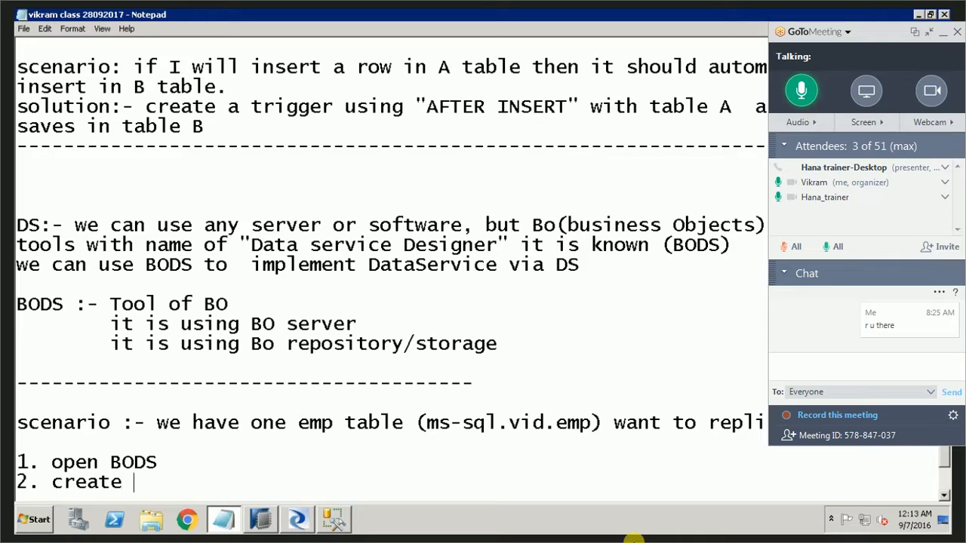
{"action": "type", "text": "DataSto"}
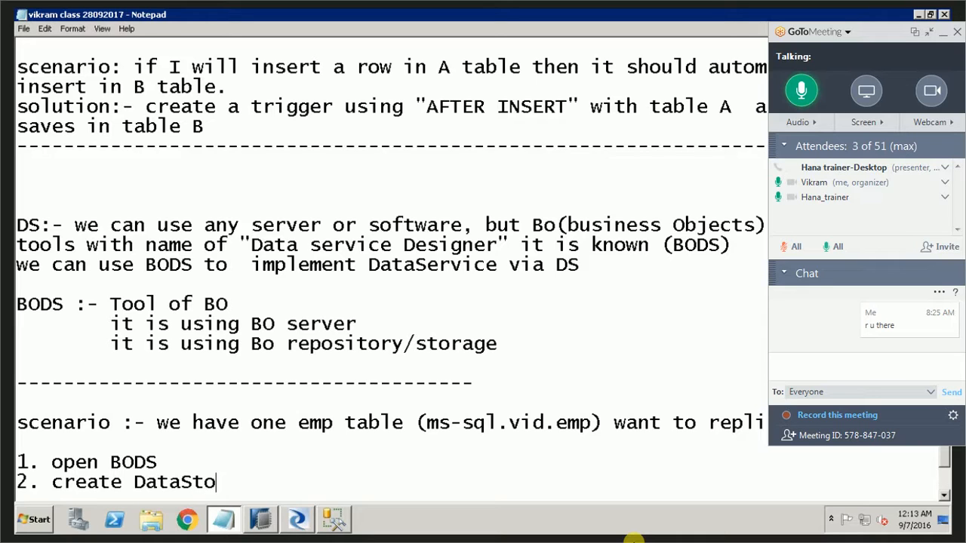
{"action": "type", "text": "re."}
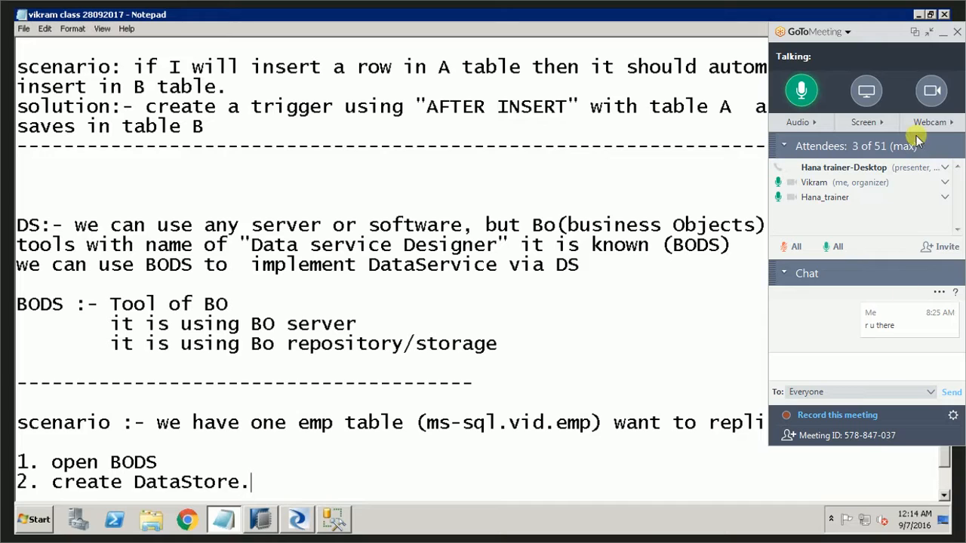
Begin a new line under the second numbered step with "DAtaStore" and shrink the meeting controls.
{"action": "key", "text": "Return"}
{"action": "type", "text": "DAtaS"}
{"action": "left_click", "coordinate": [928, 36]}
{"action": "type", "text": "tore"}
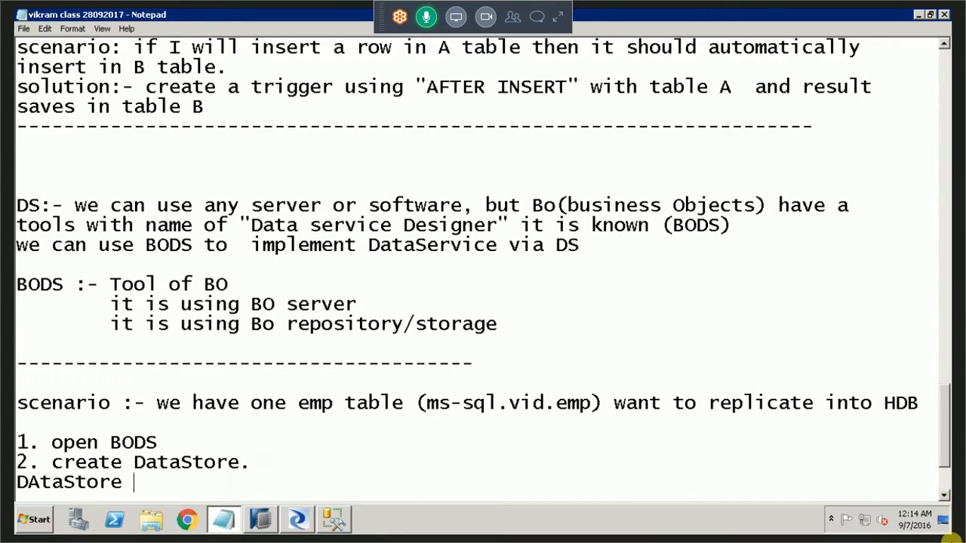
{"action": "type", "text": " can"}
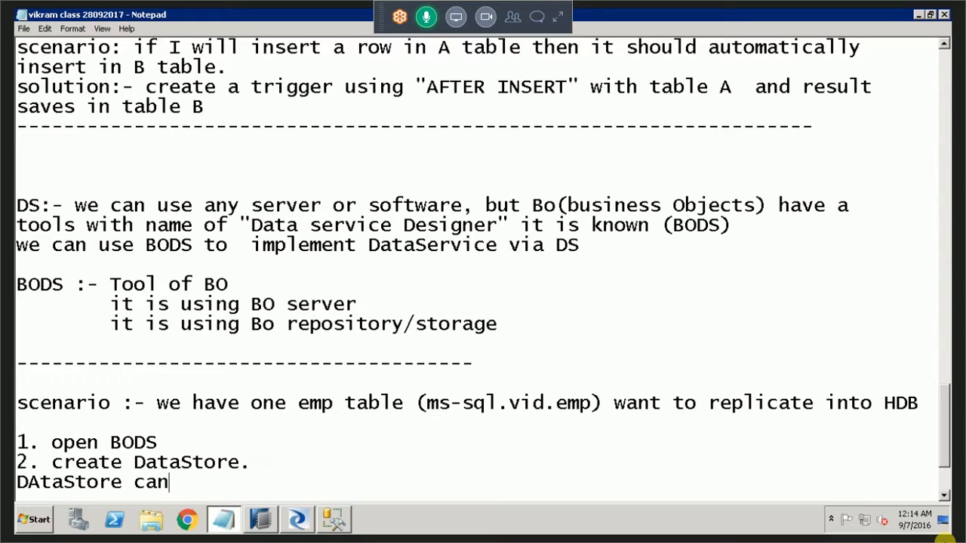
{"action": "type", "text": " be create as"}
{"action": "key", "text": "BackSpace"}
{"action": "type", "text": "s e"}
{"action": "key", "text": "BackSpace"}
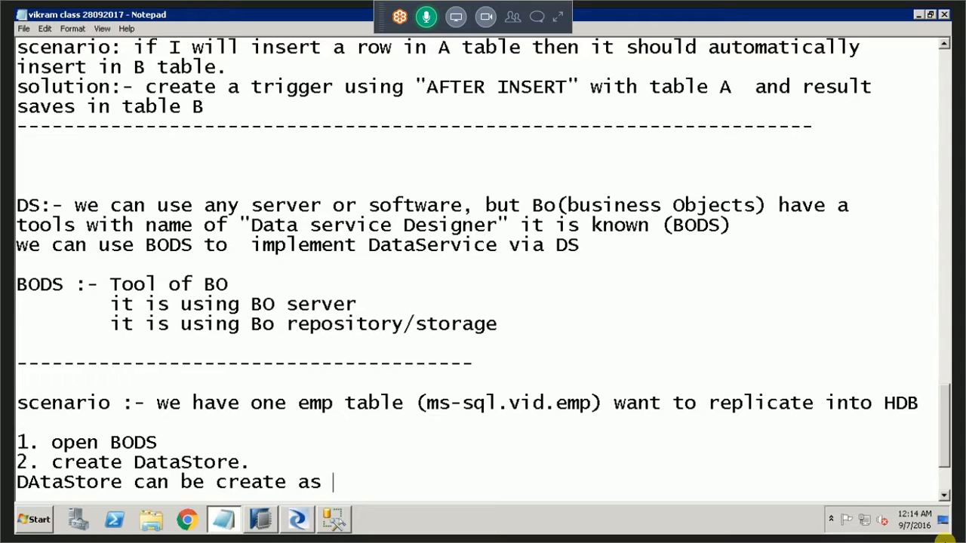
{"action": "type", "text": "source and"}
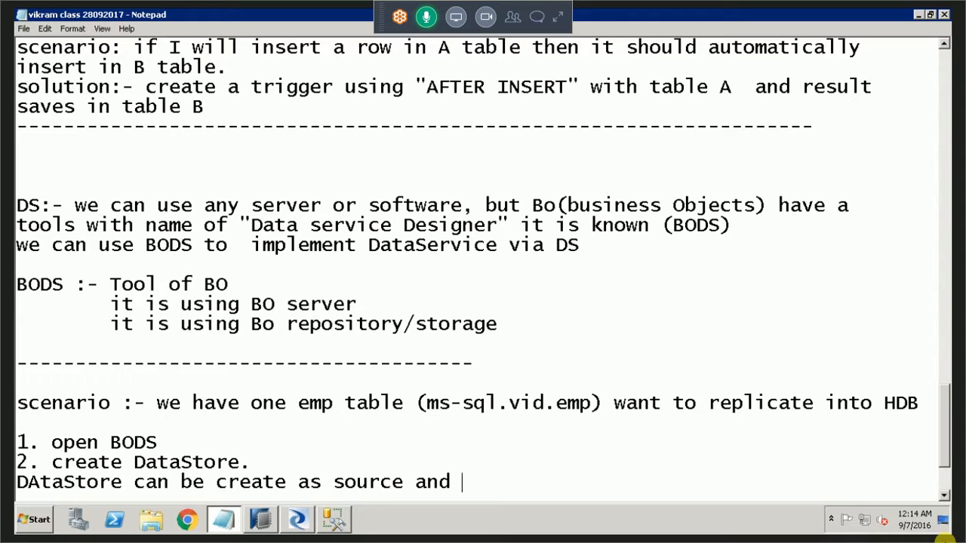
{"action": "key", "text": "BackSpace"}
{"action": "key", "text": "BackSpace"}
{"action": "key", "text": "BackSpace"}
{"action": "key", "text": "BackSpace"}
{"action": "key", "text": "BackSpace"}
{"action": "key", "text": "BackSpace"}
{"action": "key", "text": "BackSpace"}
{"action": "key", "text": "BackSpace"}
{"action": "key", "text": "BackSpace"}
{"action": "key", "text": "BackSpace"}
{"action": "key", "text": "BackSpace"}
{"action": "key", "text": "BackSpace"}
{"action": "key", "text": "BackSpace"}
{"action": "key", "text": "BackSpace"}
{"action": "key", "text": "BackSpace"}
{"action": "key", "text": "BackSpace"}
{"action": "key", "text": "BackSpace"}
{"action": "key", "text": "BackSpace"}
{"action": "key", "text": "BackSpace"}
{"action": "key", "text": "BackSpace"}
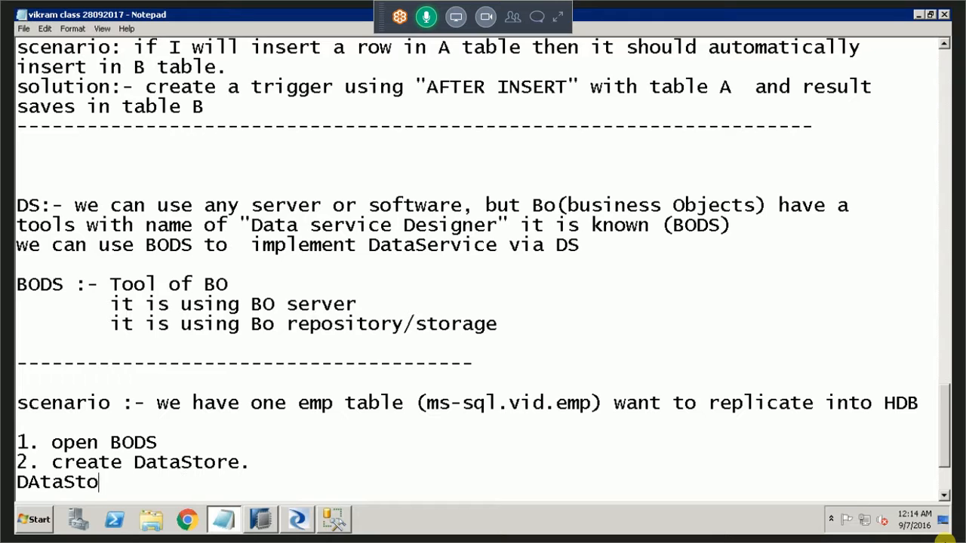
Complete the explanatory line so it reads "DAtaStore will create for source and target both.".
{"action": "type", "text": "re will create for "}
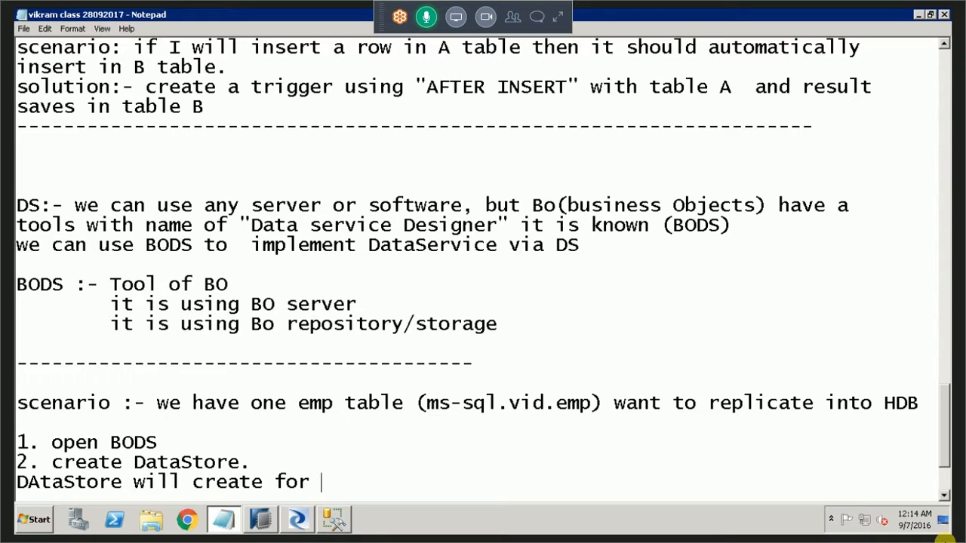
{"action": "type", "text": "source and "}
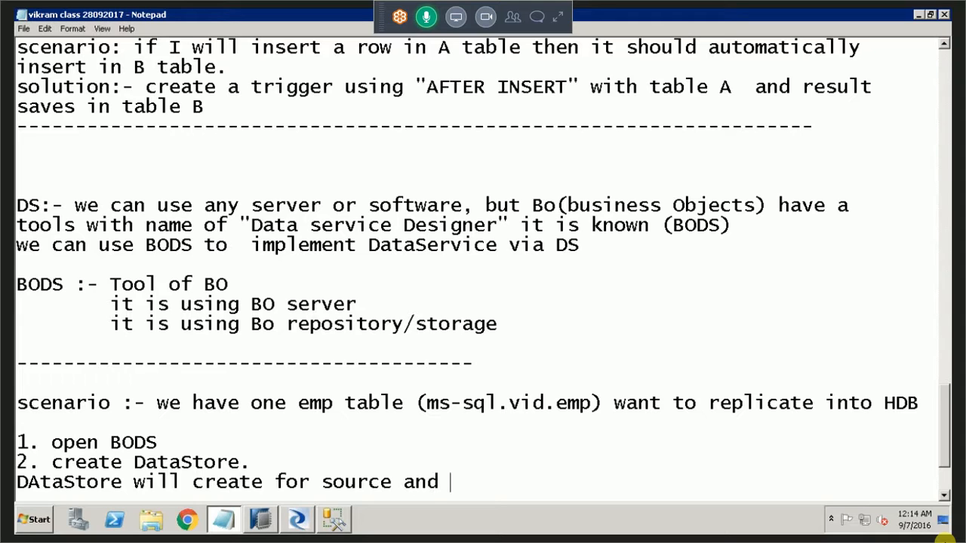
{"action": "type", "text": "target."}
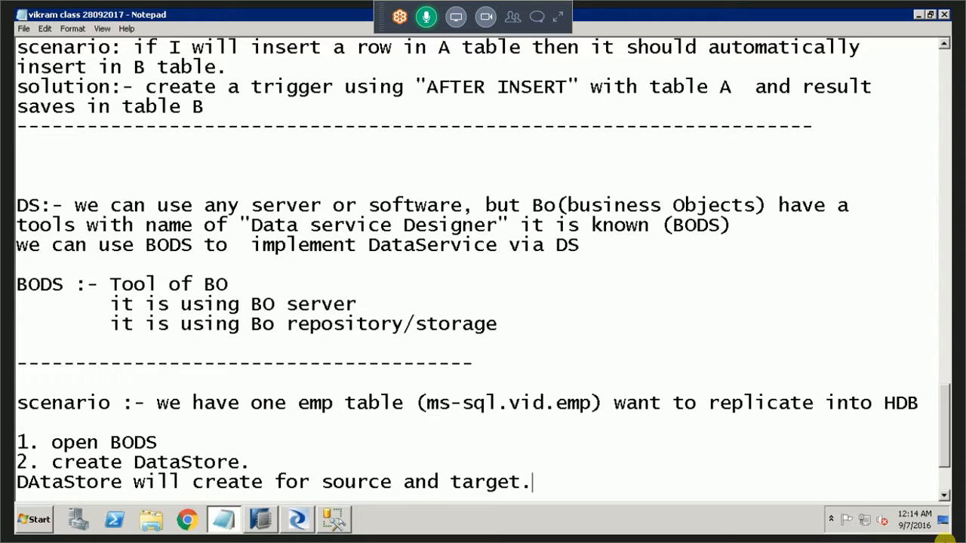
{"action": "key", "text": "Left"}
{"action": "type", "text": "both"}
{"action": "key", "text": "Up"}
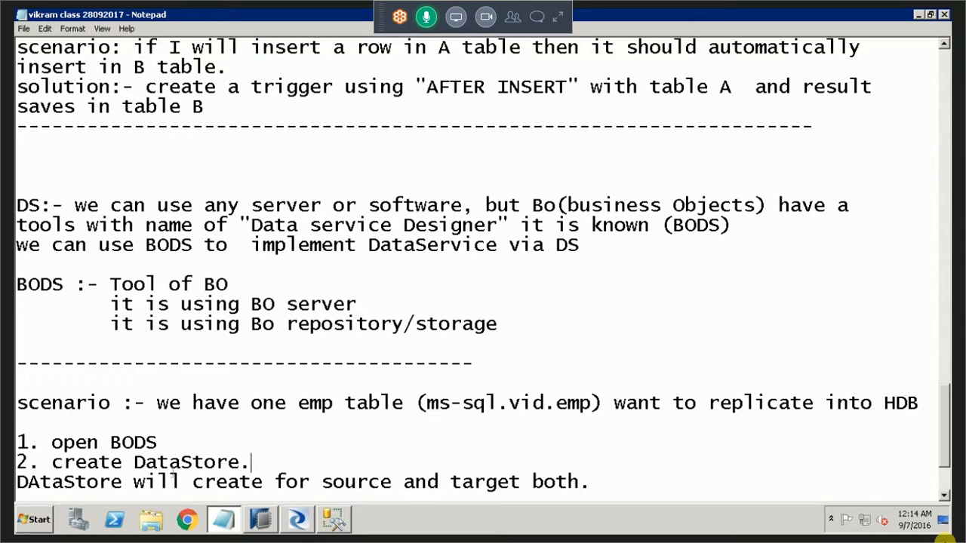
Switch to SAP Data Services Designer and display the datastores in the Local Object Library.
{"action": "left_click", "coordinate": [297, 519]}
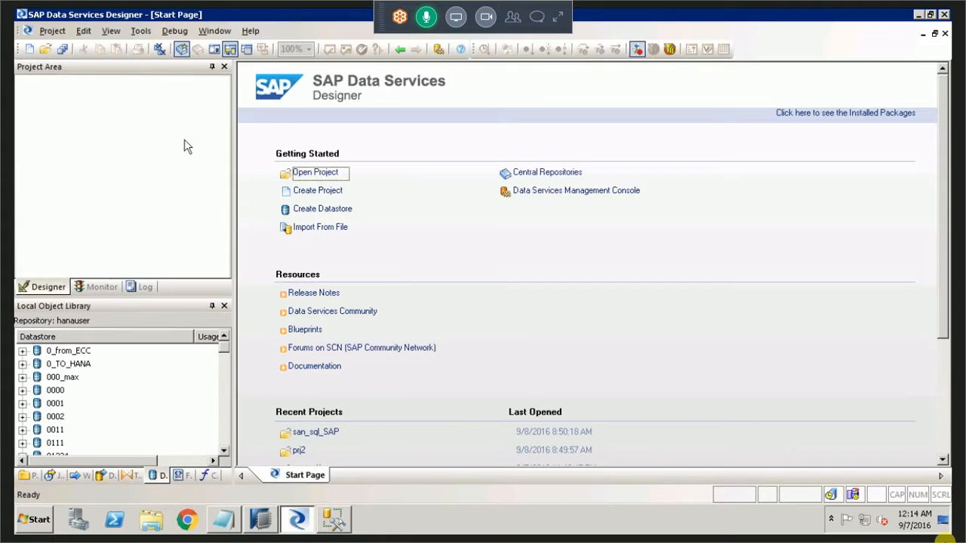
{"action": "left_click", "coordinate": [160, 477]}
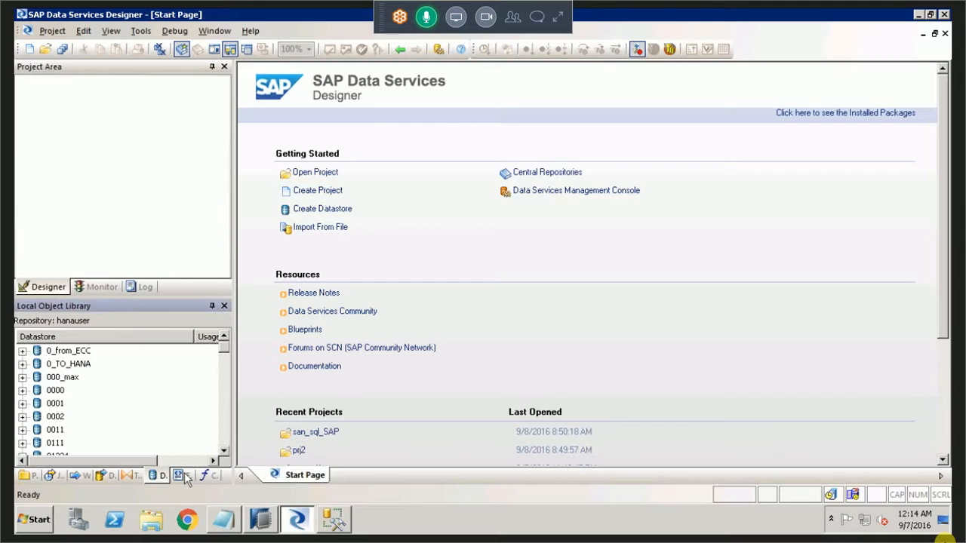
{"action": "left_click", "coordinate": [181, 477]}
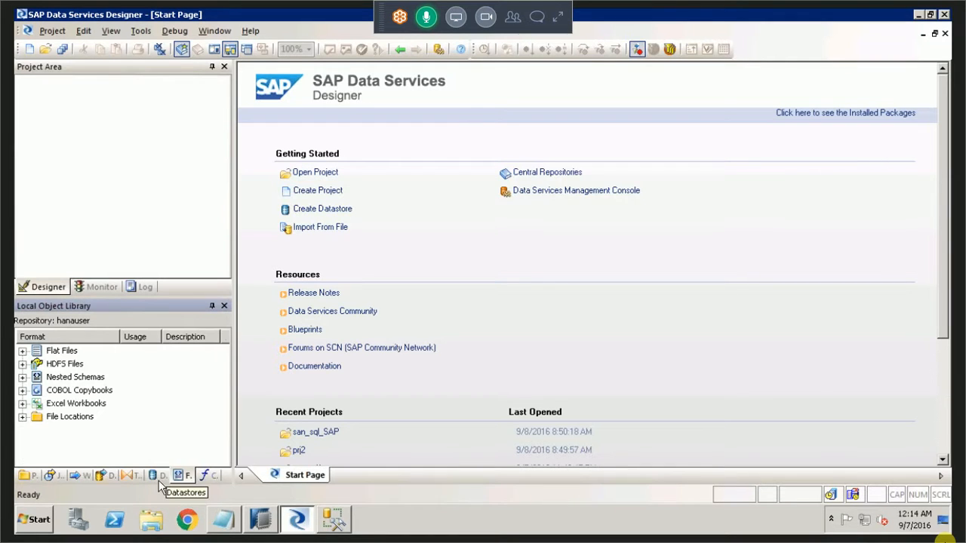
{"action": "left_click", "coordinate": [158, 477]}
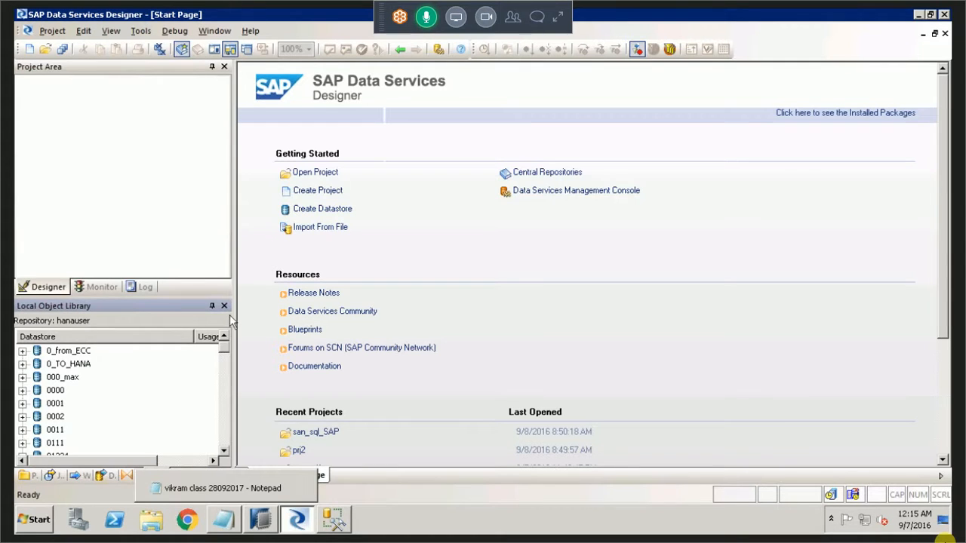
Start creating a new datastore in the Local Object Library and name it vid_mssql.
{"action": "right_click", "coordinate": [190, 416]}
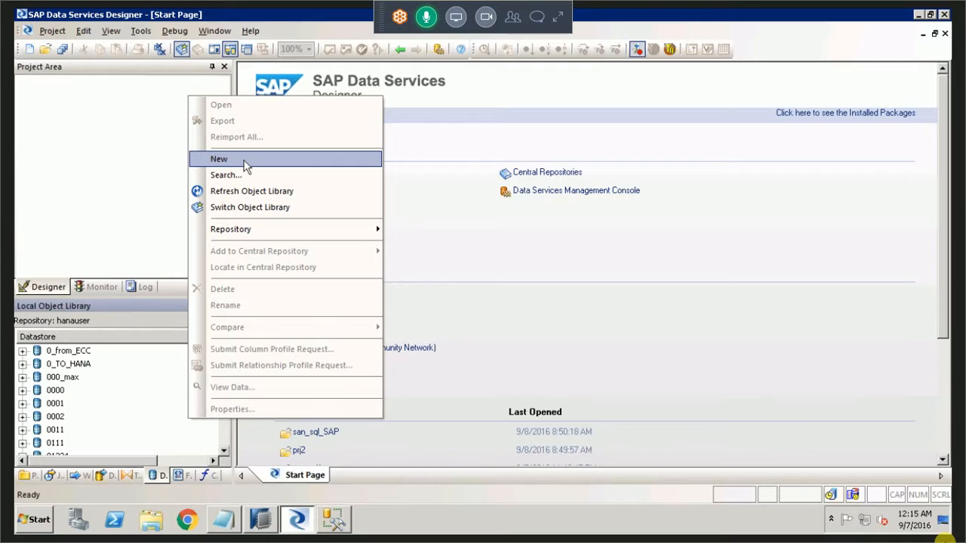
{"action": "left_click", "coordinate": [244, 161]}
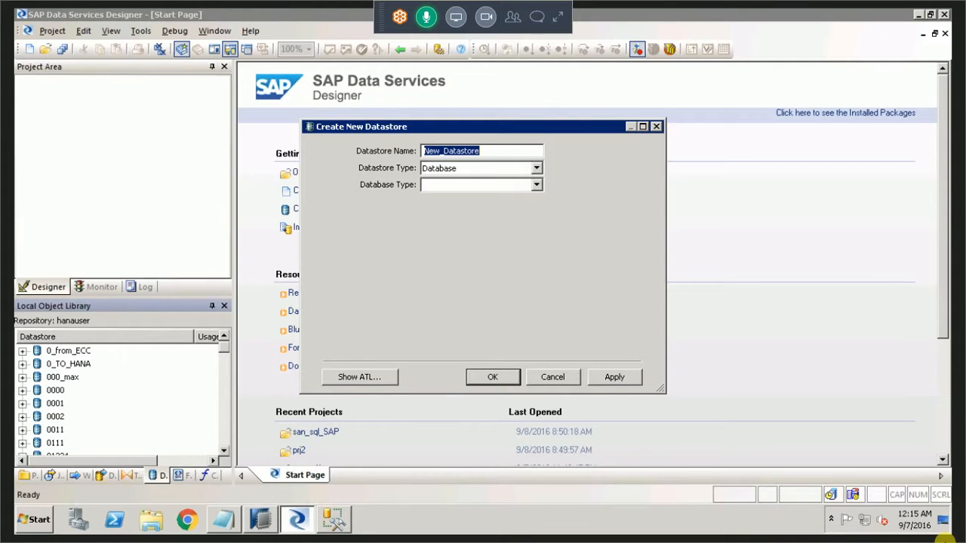
{"action": "type", "text": "data"}
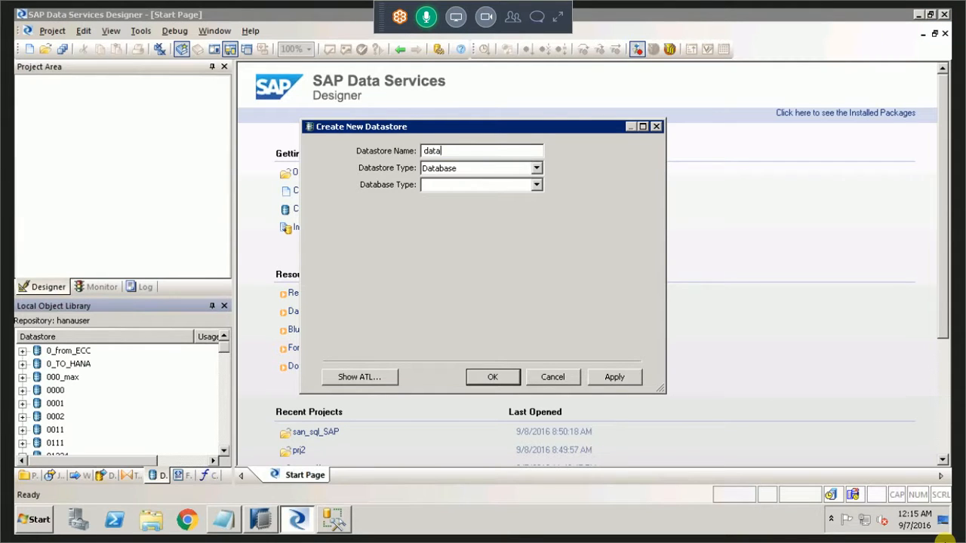
{"action": "key", "text": "BackSpace"}
{"action": "key", "text": "BackSpace"}
{"action": "key", "text": "BackSpace"}
{"action": "key", "text": "BackSpace"}
{"action": "type", "text": "vid_mssql"}
{"action": "left_click", "coordinate": [536, 187]}
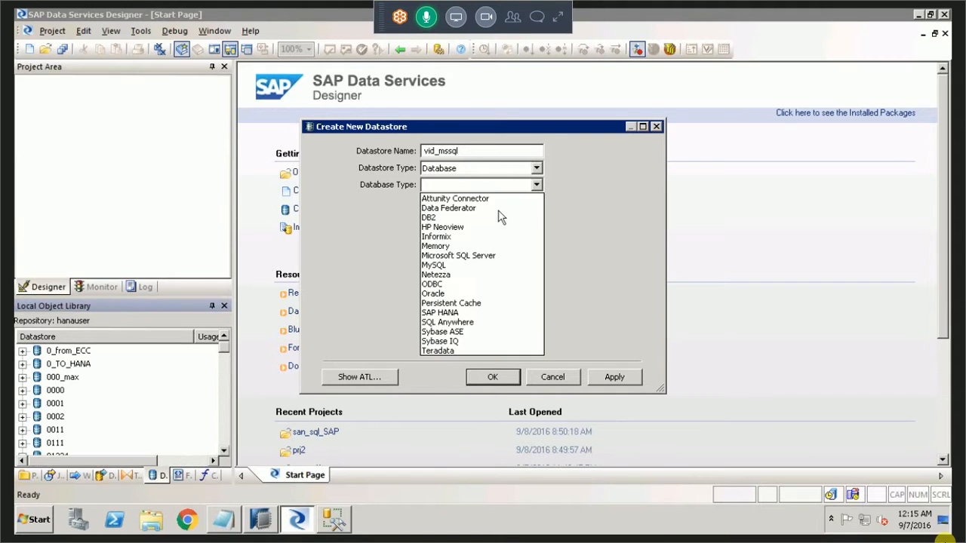
{"action": "left_click", "coordinate": [467, 266]}
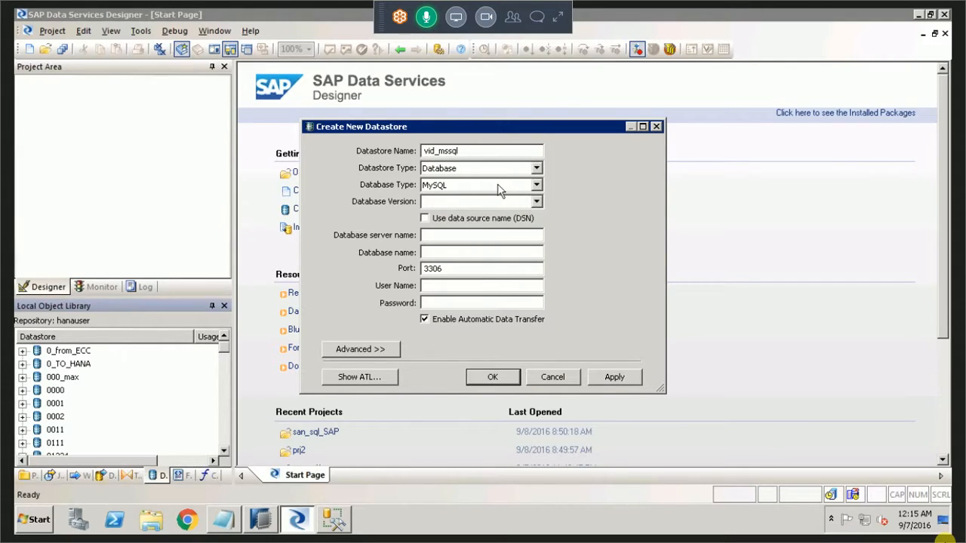
{"action": "left_click", "coordinate": [537, 200]}
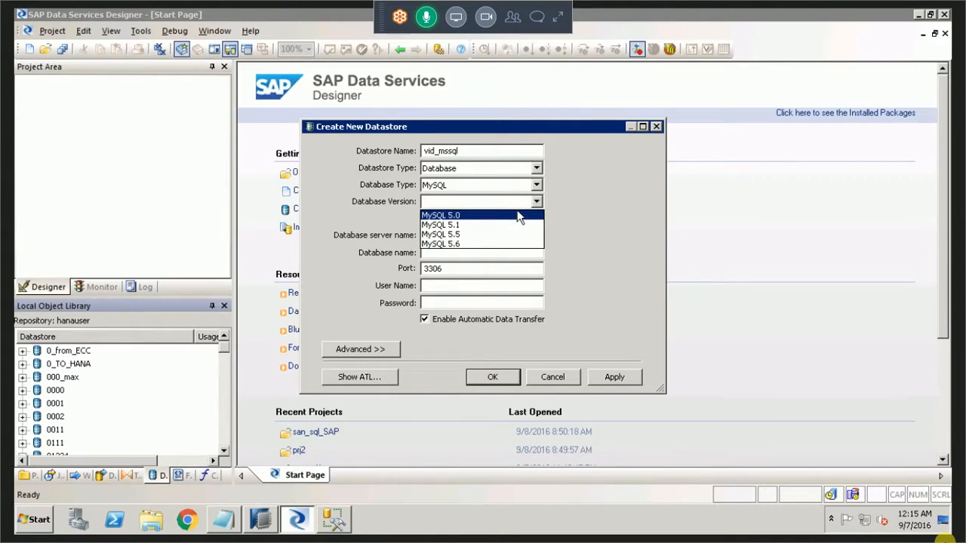
{"action": "left_click", "coordinate": [538, 185]}
Set the new datastore's database type to Microsoft SQL Server and its version to Microsoft SQL Server 2012.
{"action": "left_click", "coordinate": [538, 185]}
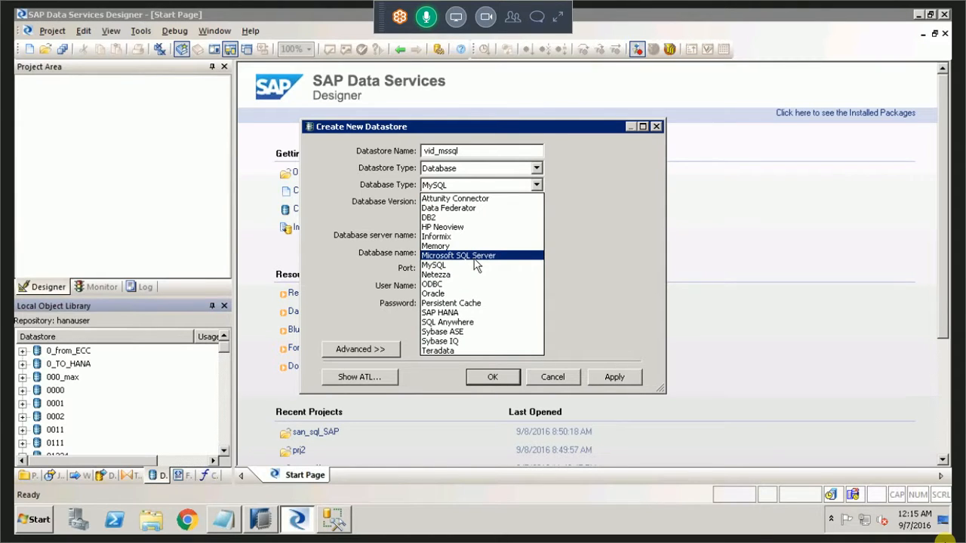
{"action": "left_click", "coordinate": [474, 256]}
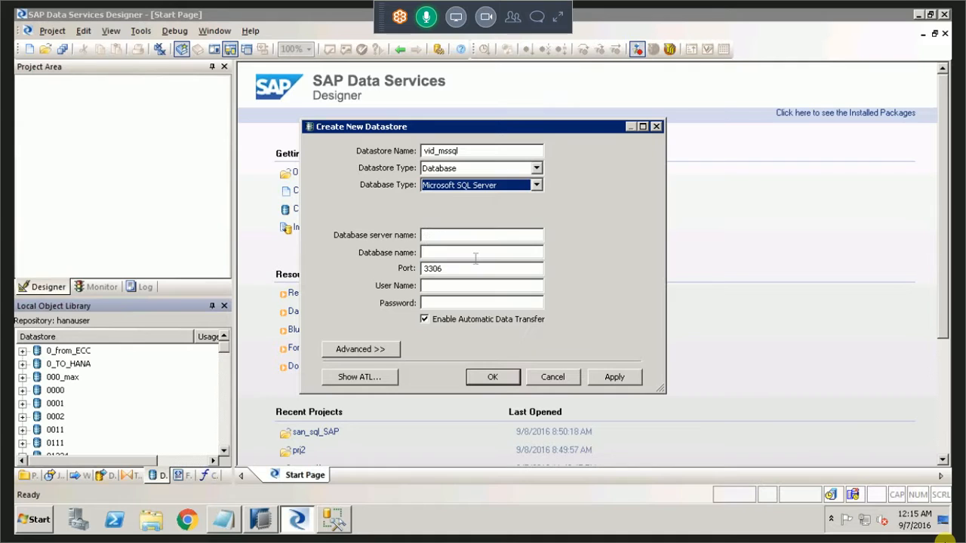
{"action": "left_click", "coordinate": [535, 202]}
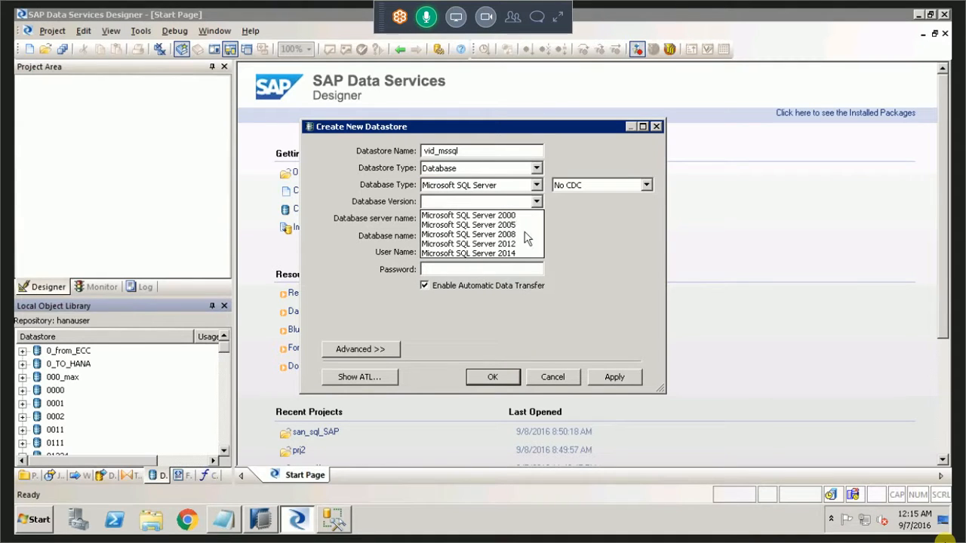
{"action": "left_click", "coordinate": [523, 244]}
{"action": "key", "text": "Tab"}
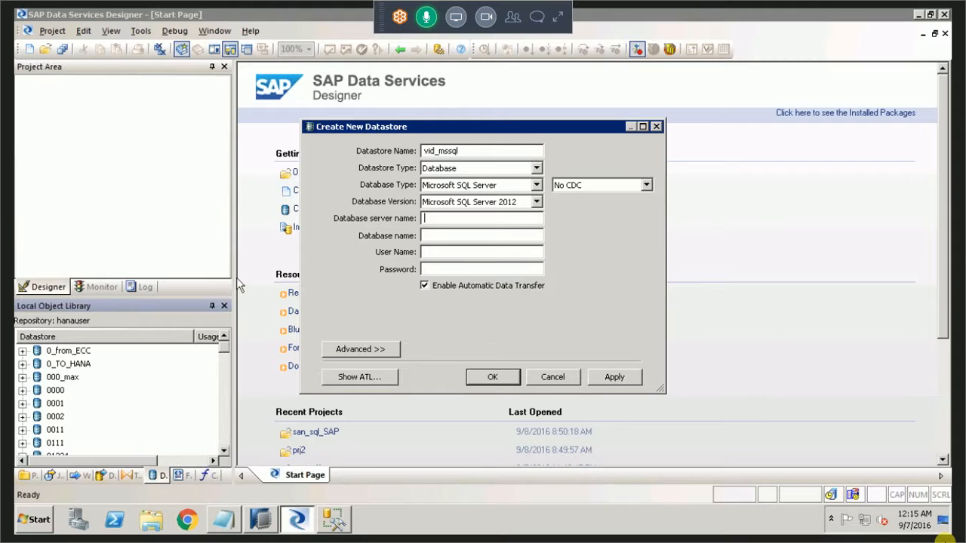
Check the server name in SQL Server Management Studio and set the new datastore's database server name to boserver.
{"action": "key", "text": "alt+Tab"}
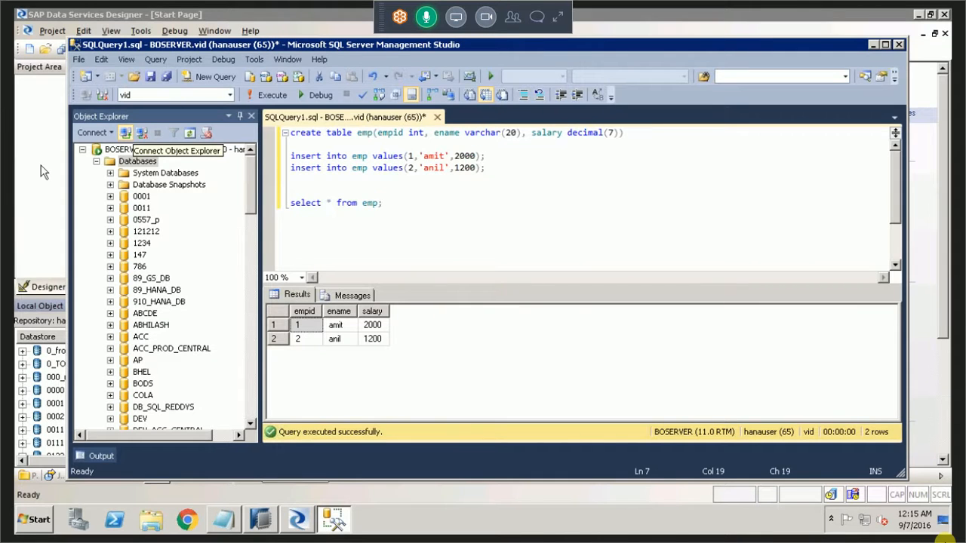
{"action": "left_click", "coordinate": [299, 527]}
{"action": "type", "text": "boserc"}
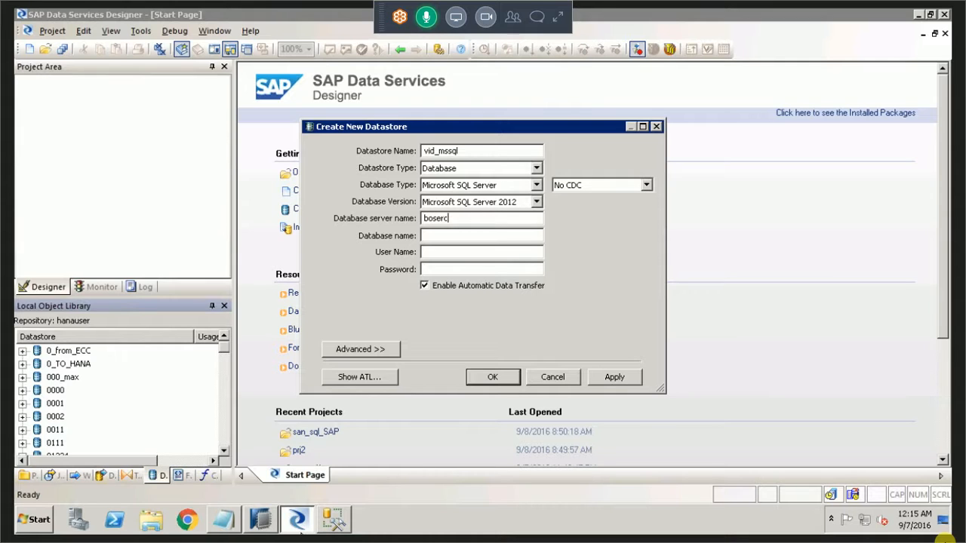
{"action": "key", "text": "BackSpace"}
{"action": "type", "text": "ver"}
{"action": "key", "text": "Tab"}
Switch to SQL Server Management Studio and close SQLQuery1.sql without saving its changes.
{"action": "mouse_move", "coordinate": [301, 528]}
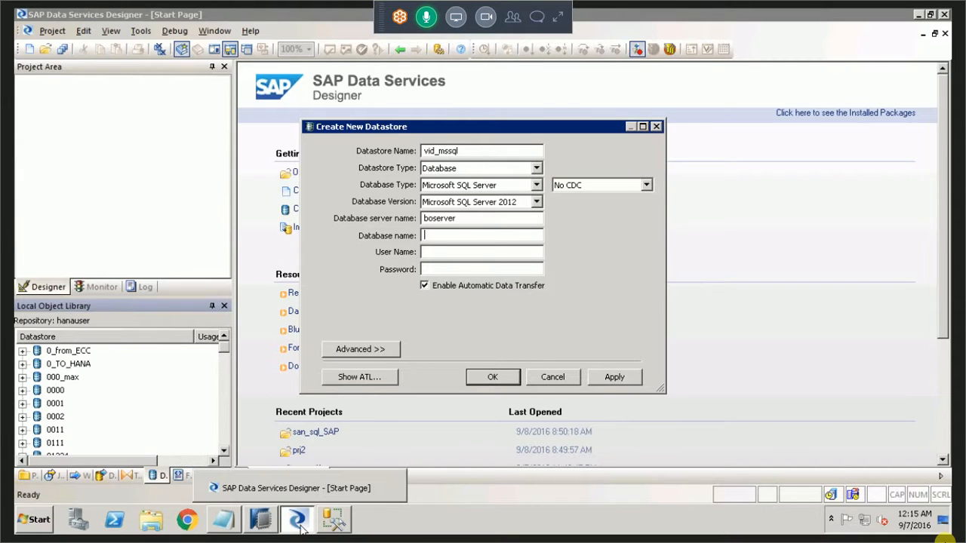
{"action": "left_click", "coordinate": [329, 522]}
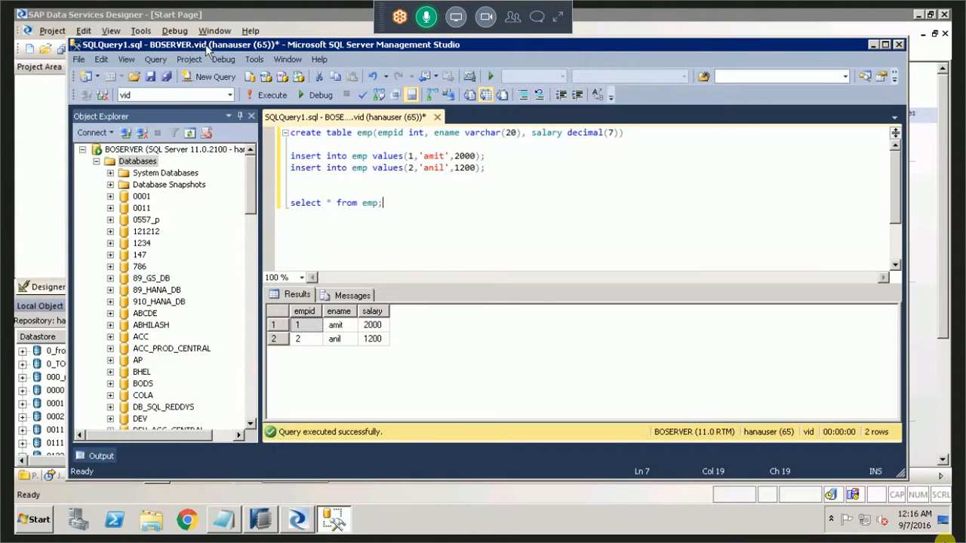
{"action": "left_click", "coordinate": [78, 60]}
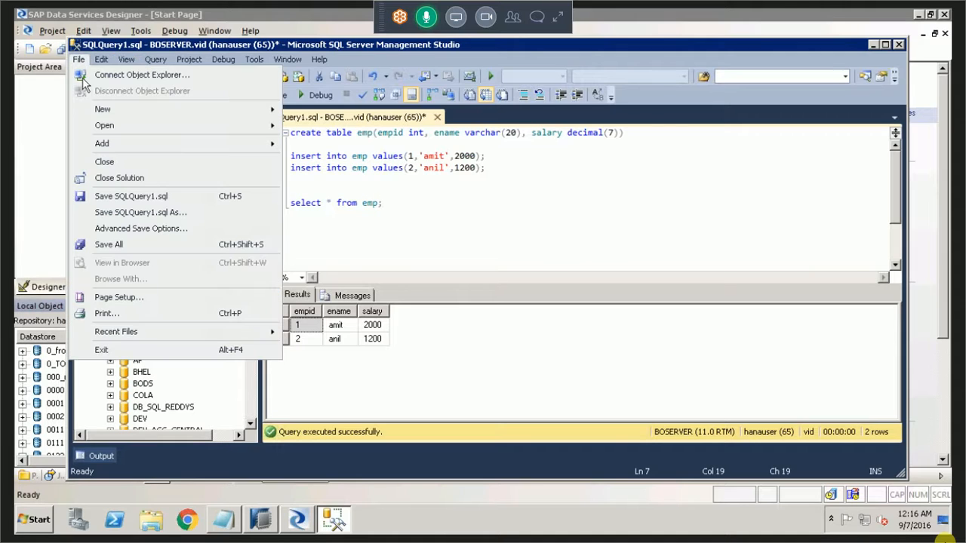
{"action": "left_click", "coordinate": [104, 161]}
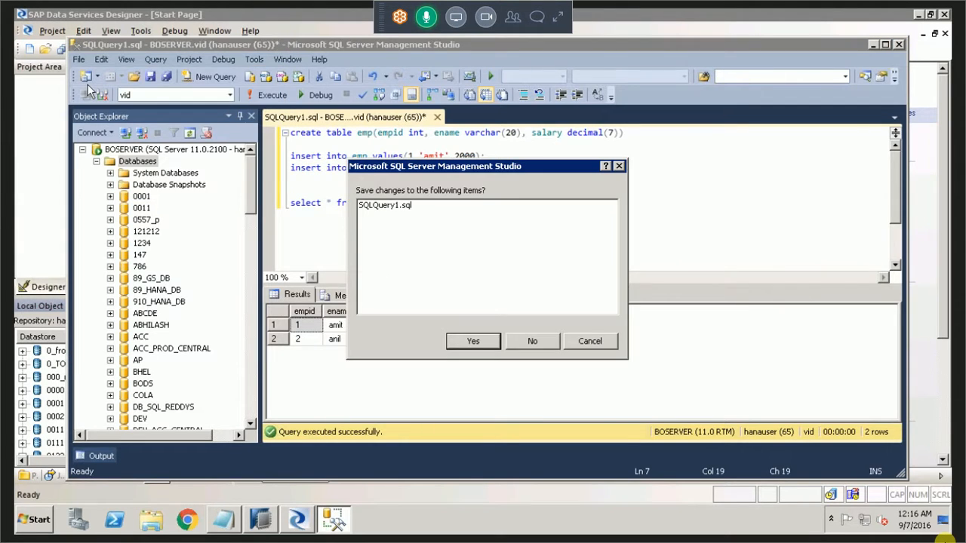
{"action": "key", "text": "n"}
Disconnect Object Explorer from BOSERVER and review the server connection settings without reconnecting, ending with Management Studio closed.
{"action": "key", "text": "alt+f"}
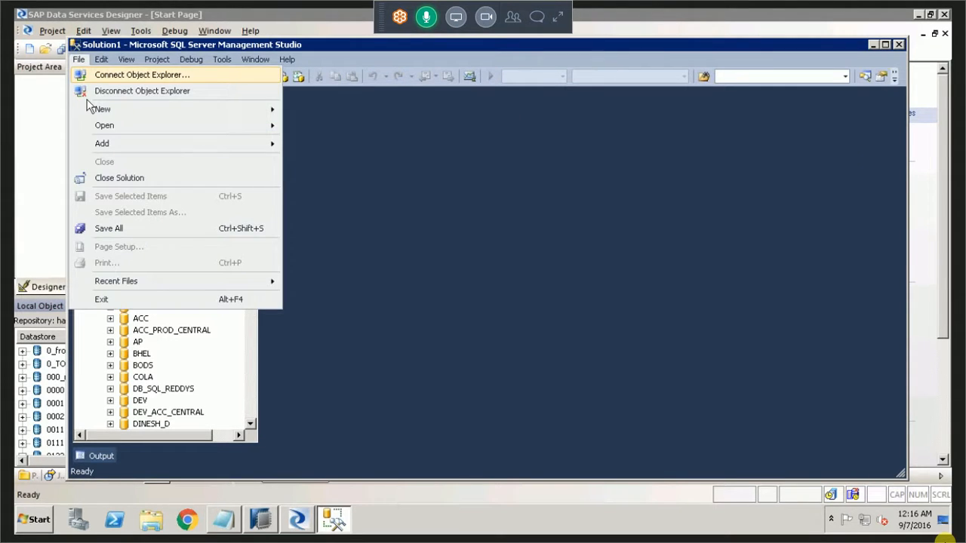
{"action": "left_click", "coordinate": [113, 91]}
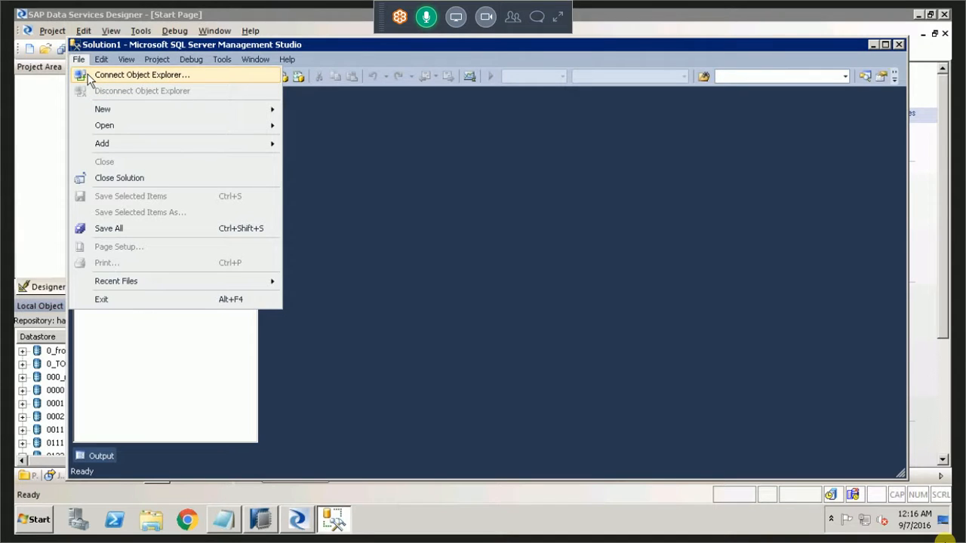
{"action": "left_click", "coordinate": [89, 78]}
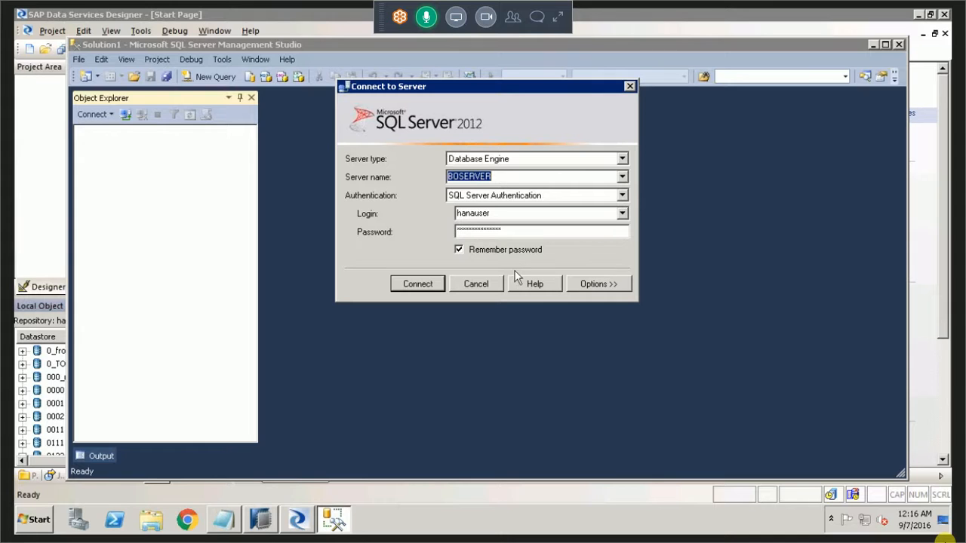
{"action": "left_click", "coordinate": [476, 284]}
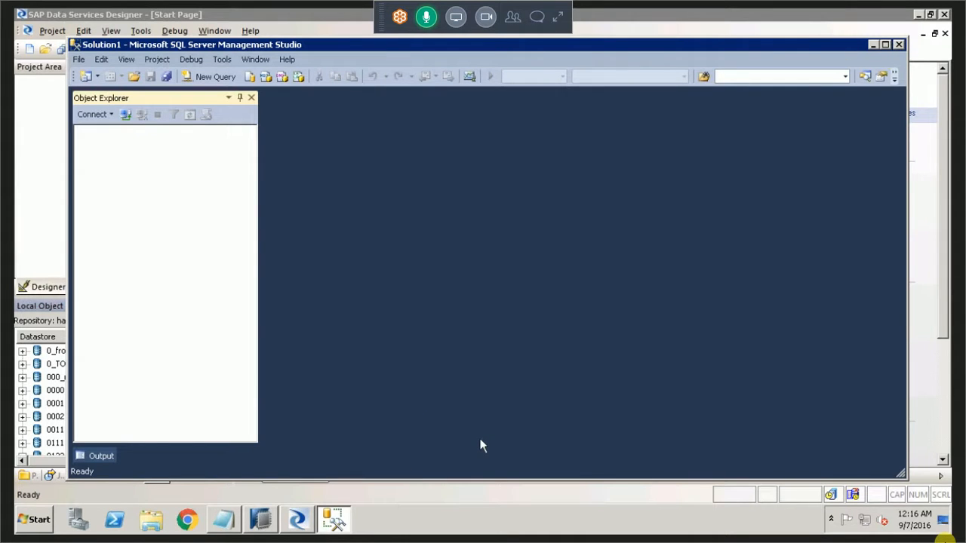
{"action": "key", "text": "alt+F4"}
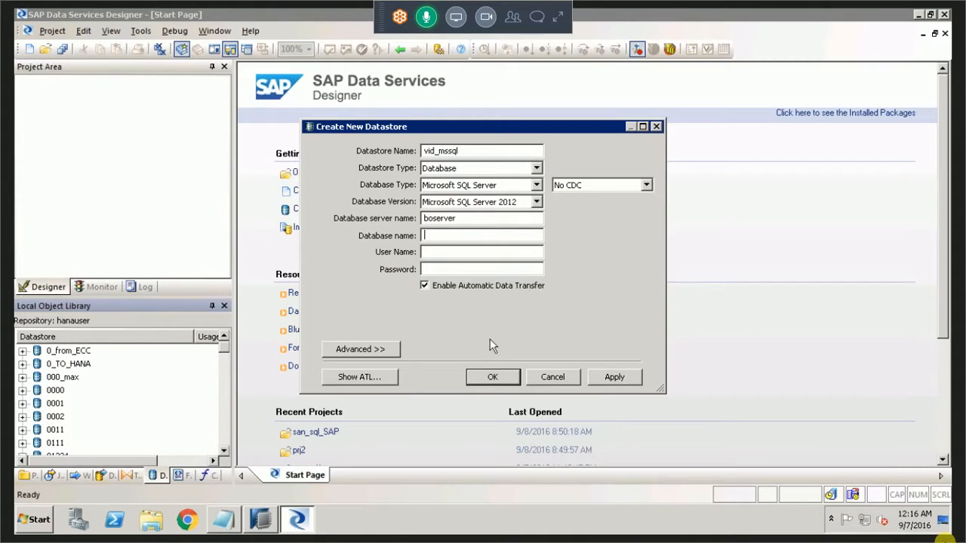
Set the new datastore's database name to VID.
{"action": "type", "text": "hanauser"}
{"action": "key", "text": "BackSpace"}
Set the datastore's user name to hanauser and enter the account password.
{"action": "key", "text": "BackSpace"}
{"action": "key", "text": "BackSpace"}
{"action": "key", "text": "BackSpace"}
{"action": "key", "text": "BackSpace"}
{"action": "key", "text": "BackSpace"}
{"action": "key", "text": "BackSpace"}
{"action": "key", "text": "BackSpace"}
{"action": "type", "text": "VID"}
{"action": "key", "text": "Tab"}
{"action": "type", "text": "HANA"}
{"action": "key", "text": "BackSpace"}
{"action": "key", "text": "BackSpace"}
{"action": "key", "text": "BackSpace"}
{"action": "key", "text": "BackSpace"}
{"action": "type", "text": "hanauser"}
{"action": "key", "text": "Tab"}
{"action": "type", "text": "*********"}
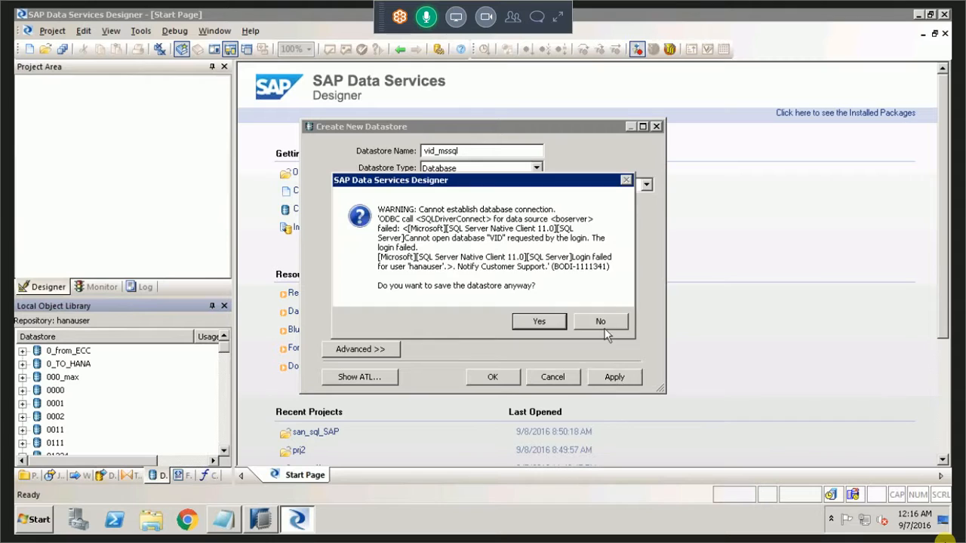
Change the database name to vid and create the datastore, expanding vid_mssql in the Local Object Library.
{"action": "left_click", "coordinate": [538, 321]}
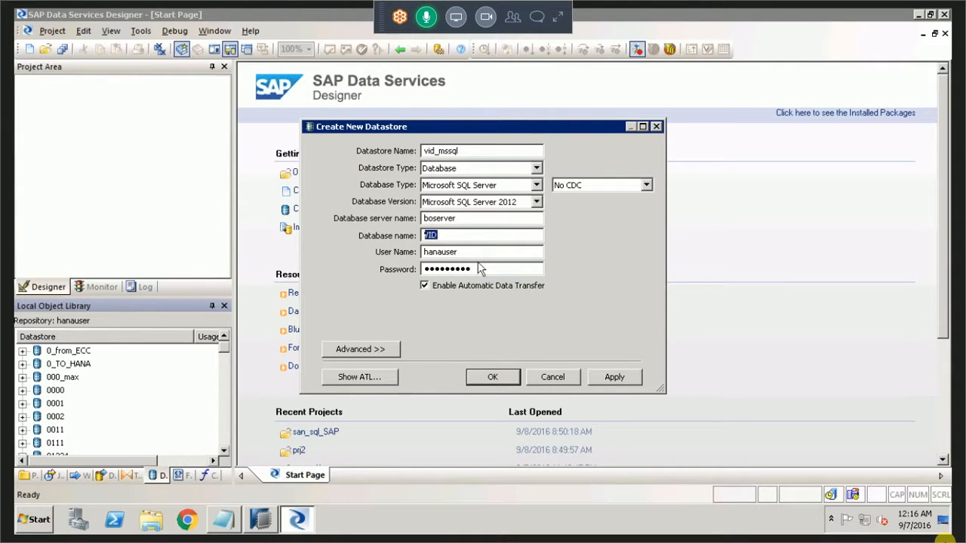
{"action": "type", "text": "vid"}
{"action": "left_click", "coordinate": [606, 380]}
{"action": "left_click", "coordinate": [508, 381]}
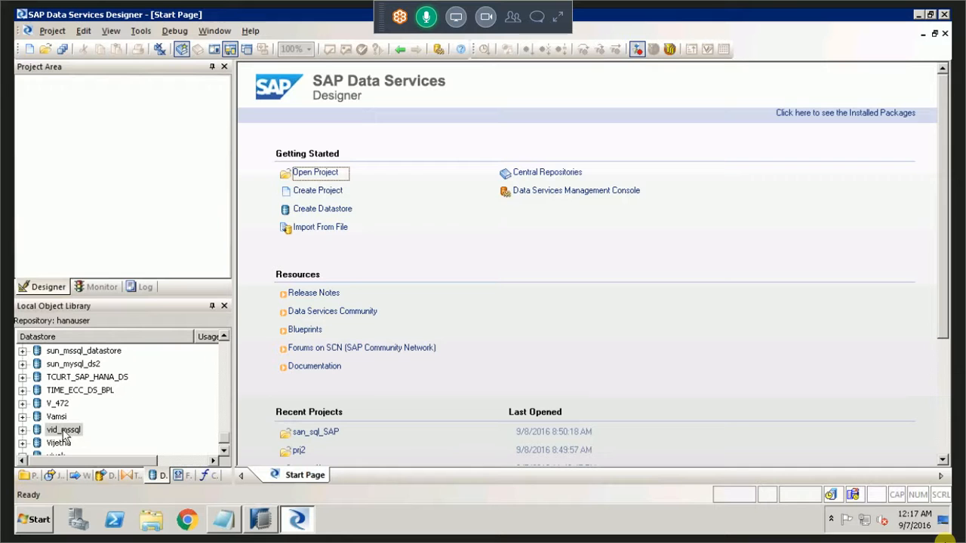
{"action": "left_click", "coordinate": [23, 430]}
Switch to the Notepad notes and start item 3 below the line about source and target datastores.
{"action": "left_click", "coordinate": [226, 519]}
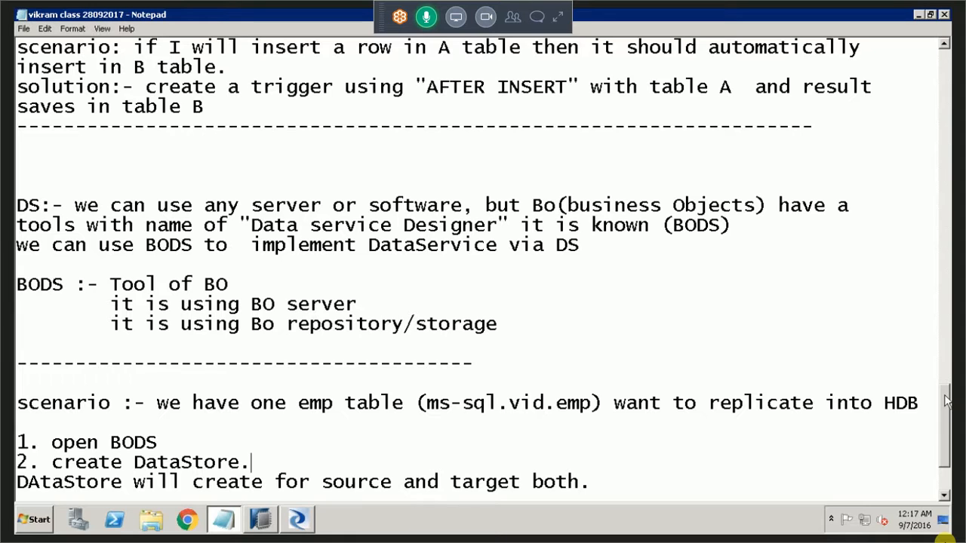
{"action": "scroll", "coordinate": [942, 446], "scroll_direction": "down", "scroll_amount": 2}
{"action": "left_click", "coordinate": [678, 430]}
{"action": "key", "text": "Return"}
{"action": "type", "text": "3."}
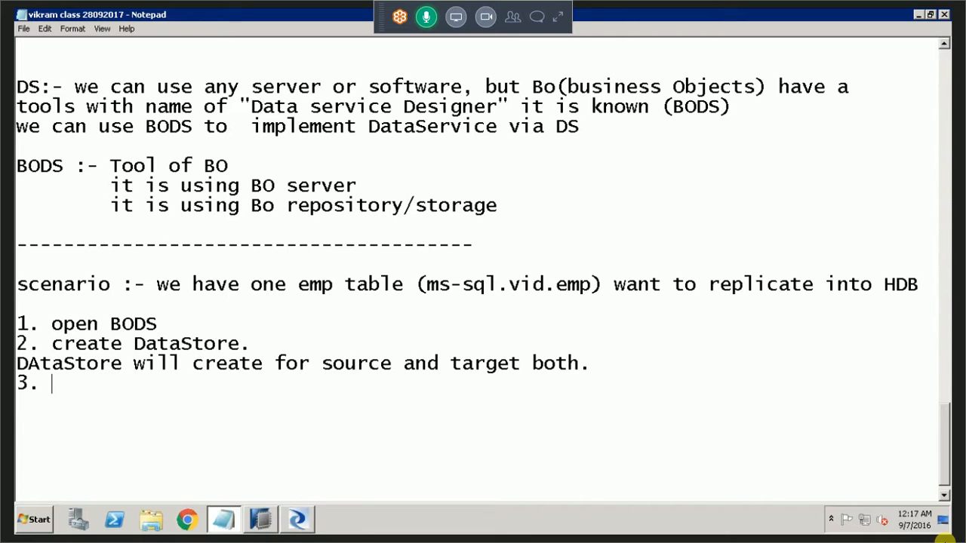
{"action": "type", "text": "creare"}
{"action": "key", "text": "BackSpace"}
{"action": "key", "text": "BackSpace"}
{"action": "type", "text": "te"}
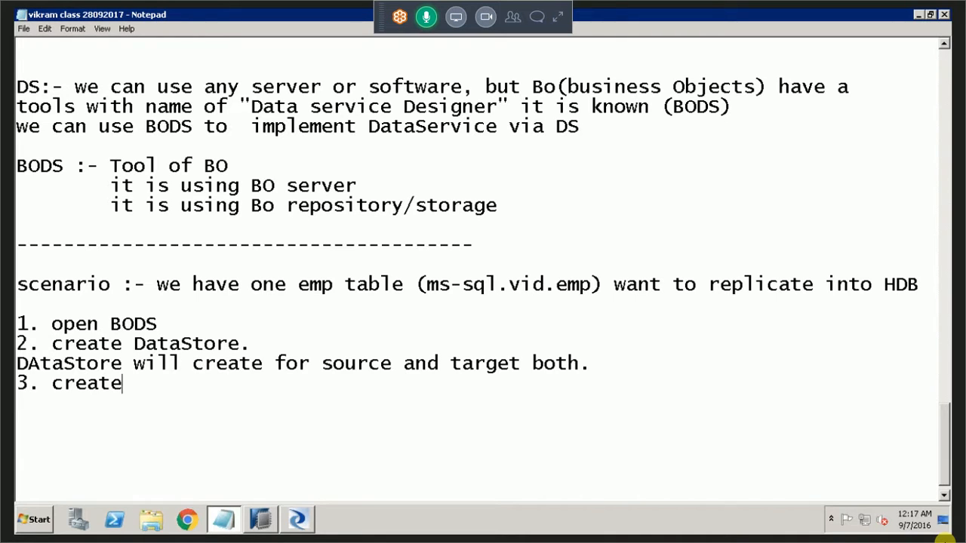
{"action": "key", "text": "BackSpace"}
{"action": "key", "text": "BackSpace"}
{"action": "key", "text": "BackSpace"}
{"action": "key", "text": "BackSpace"}
{"action": "key", "text": "BackSpace"}
{"action": "key", "text": "BackSpace"}
Write "import by name." as the text of item 3 in the notes.
{"action": "type", "text": "import by "}
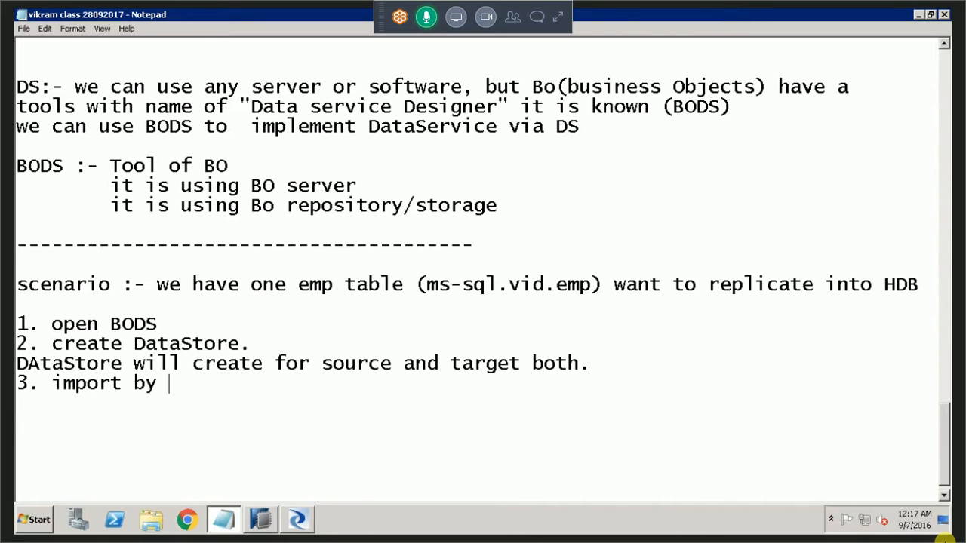
{"action": "type", "text": "name."}
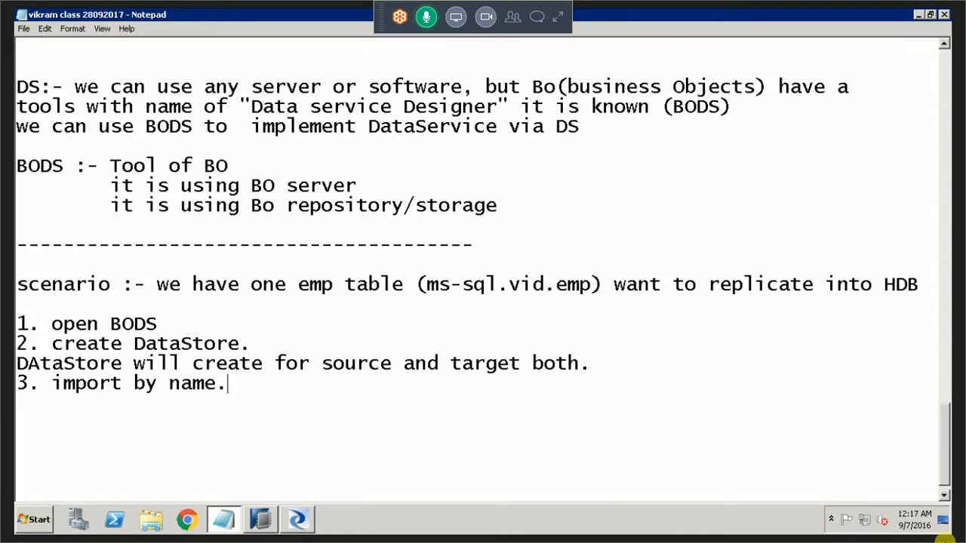
Switch to SAP Data Services Designer and try to import the emp table by name into vid_mssql with owner DBO.
{"action": "left_click", "coordinate": [305, 528]}
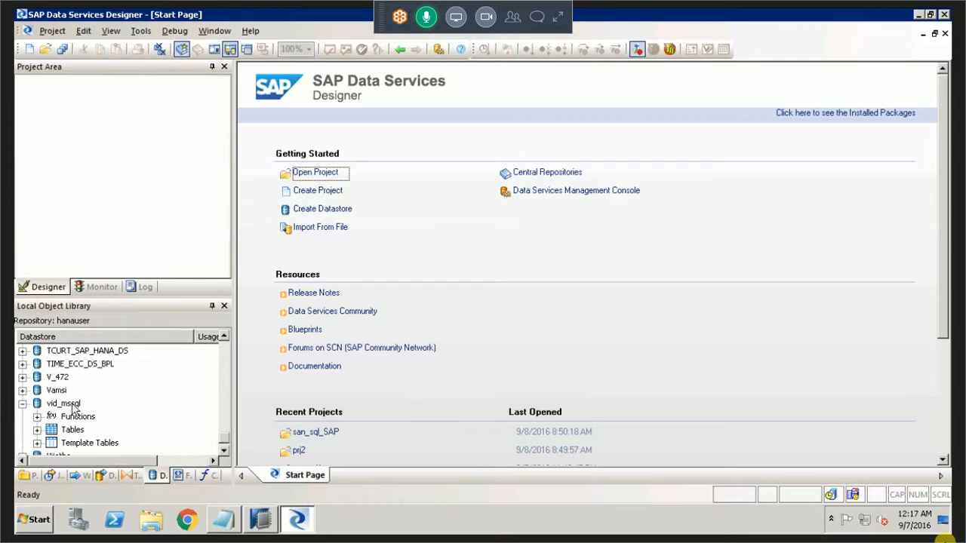
{"action": "right_click", "coordinate": [73, 404]}
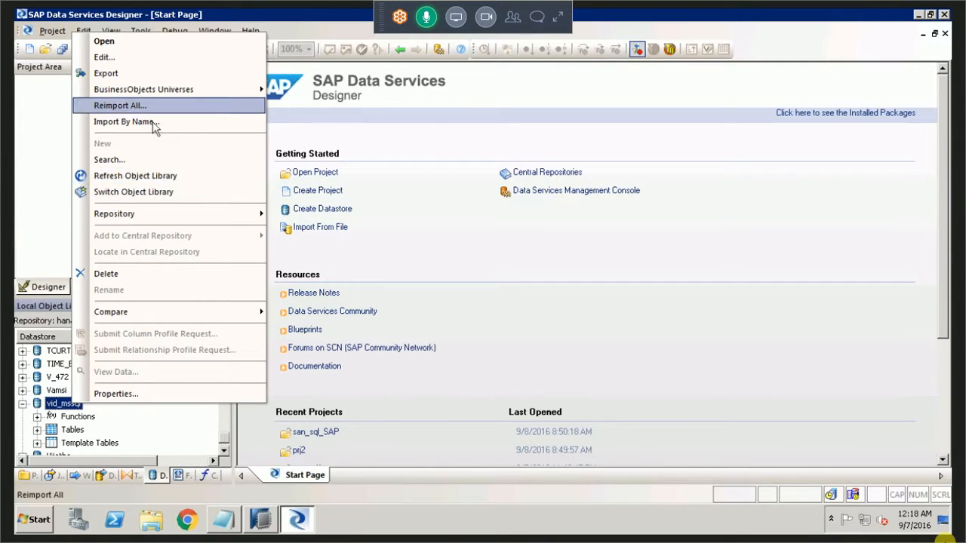
{"action": "left_click", "coordinate": [129, 122]}
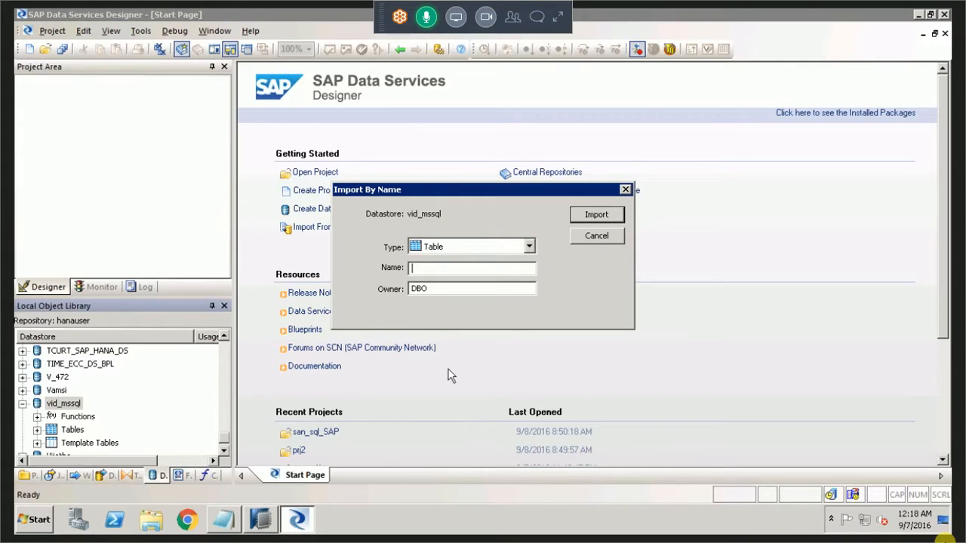
{"action": "type", "text": "emp"}
{"action": "left_click", "coordinate": [588, 216]}
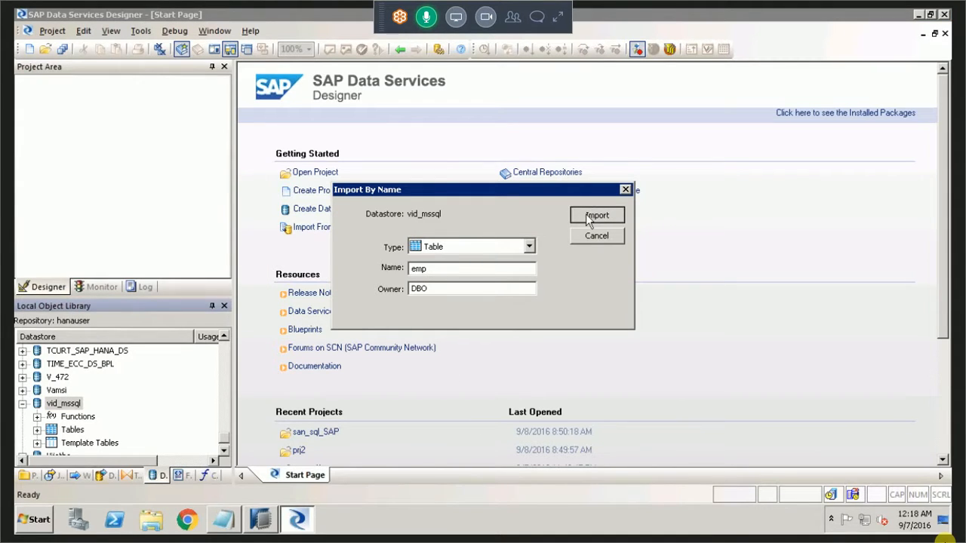
{"action": "key", "text": "Return"}
Import the emp table with the owner set to dbo and select it under the tables of vid_mssql.
{"action": "double_click", "coordinate": [484, 295]}
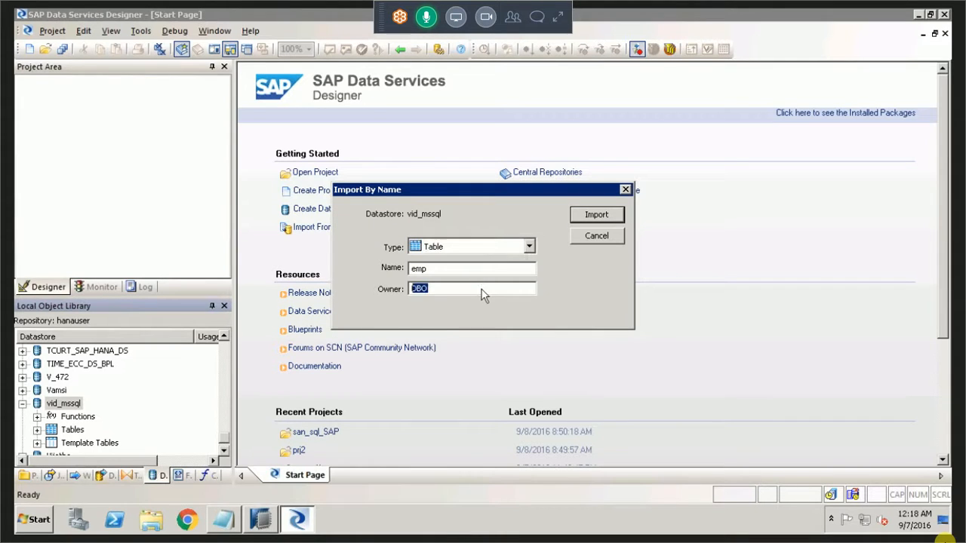
{"action": "type", "text": "dbo"}
{"action": "left_click", "coordinate": [608, 216]}
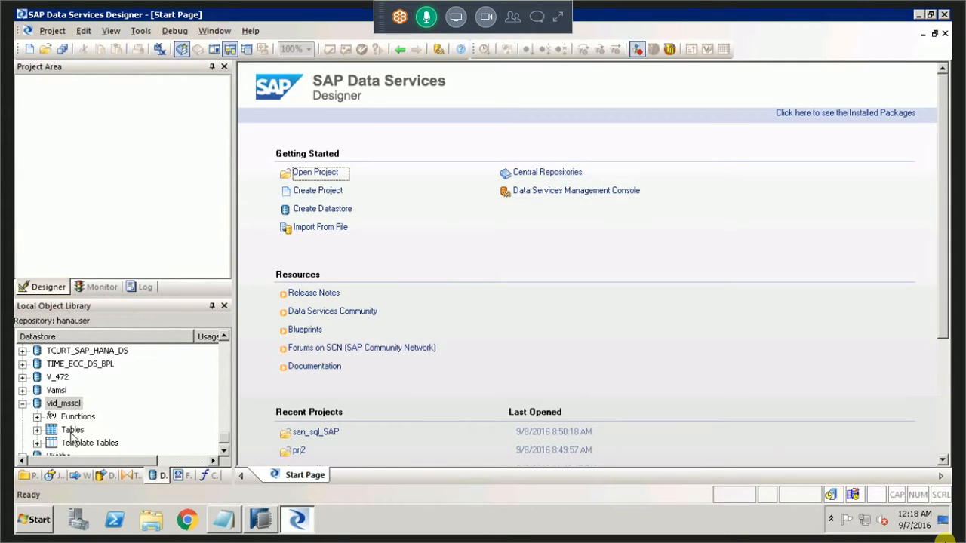
{"action": "double_click", "coordinate": [72, 430]}
{"action": "left_click", "coordinate": [105, 444]}
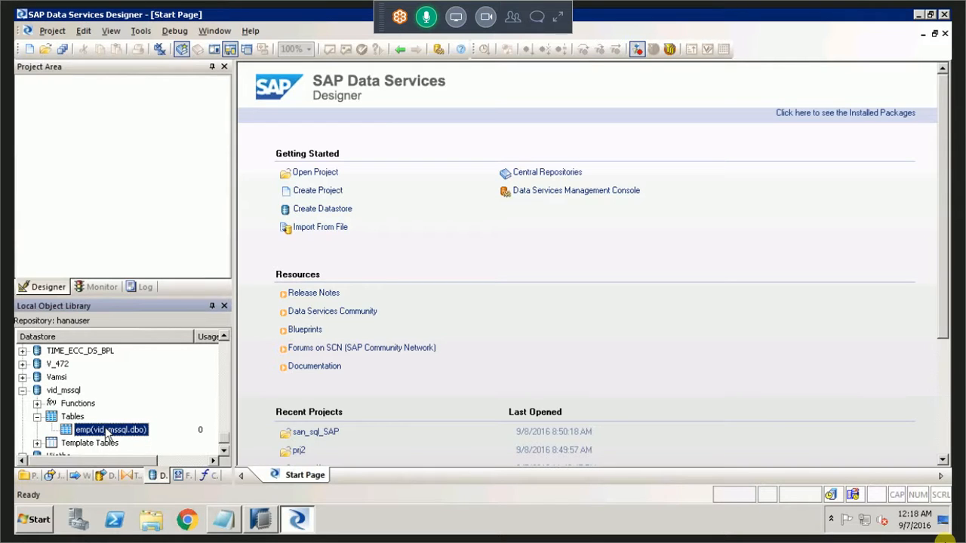
Switch to the Notepad notes and extend item 3 with "e.g. just right click on your datastore".
{"action": "left_click", "coordinate": [223, 519]}
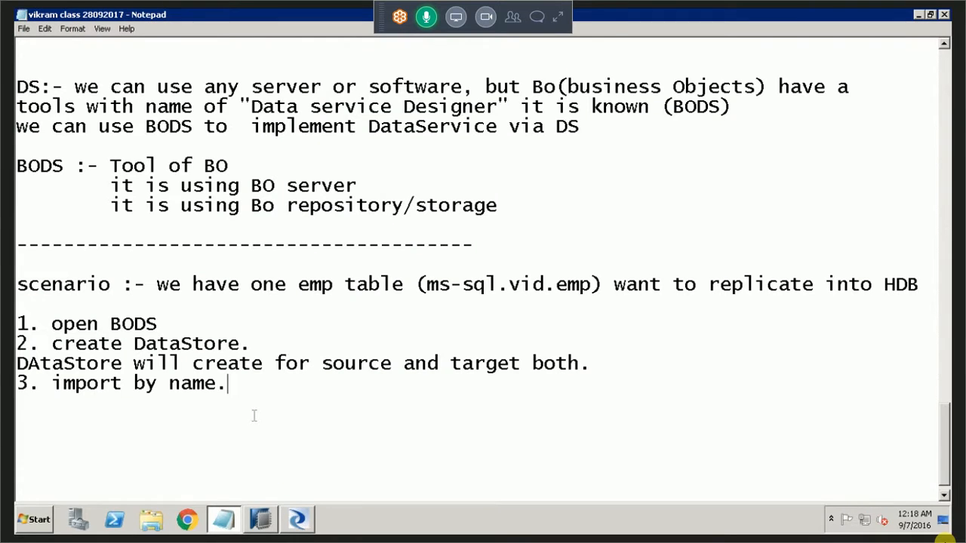
{"action": "type", "text": "e.g. just right"}
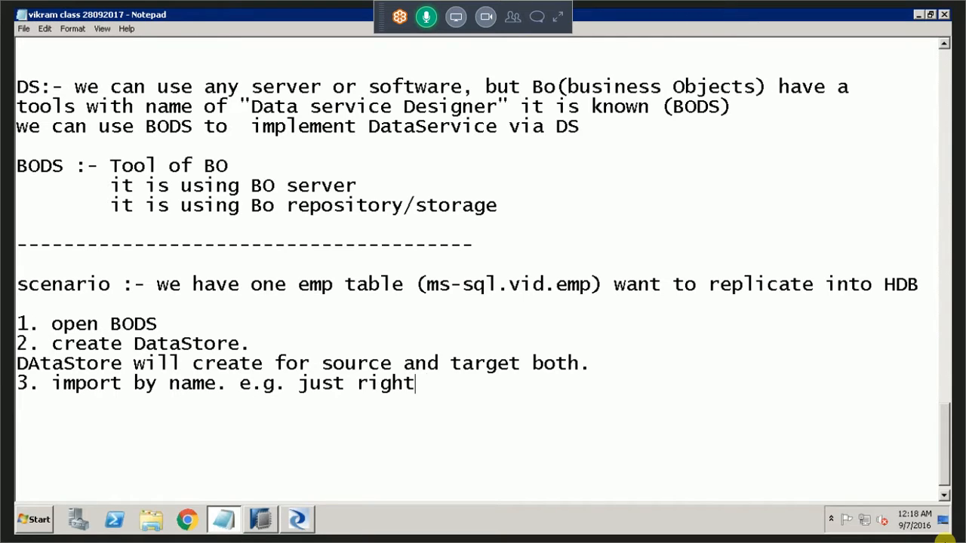
{"action": "type", "text": " click on your "}
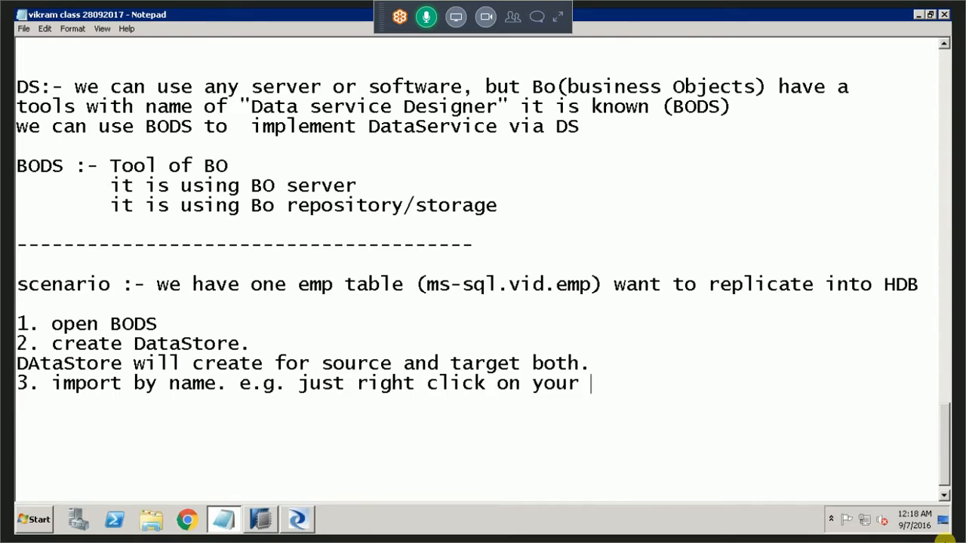
{"action": "type", "text": "datast"}
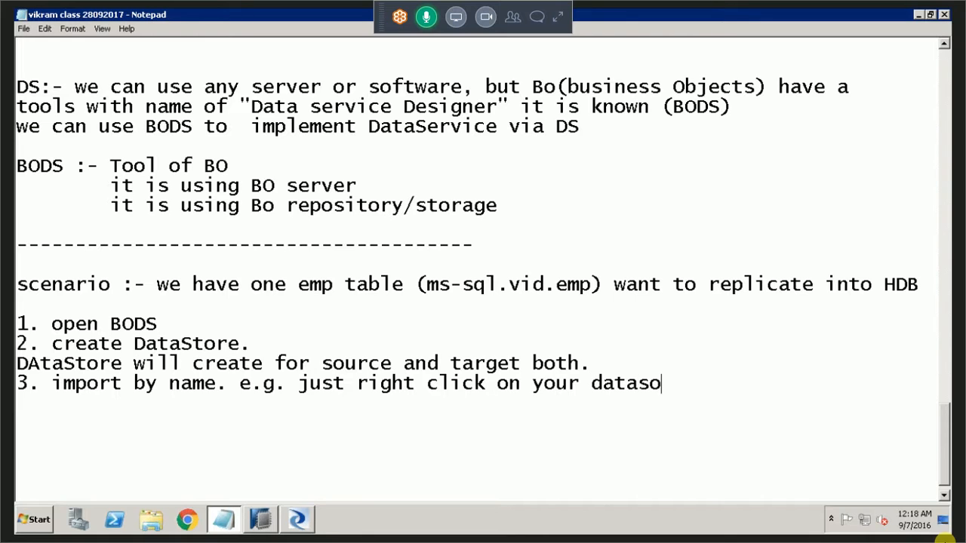
{"action": "type", "text": "ore"}
Add item 4 to the notes, reading "create another DAtastore for target.".
{"action": "key", "text": "Return"}
{"action": "type", "text": "4."}
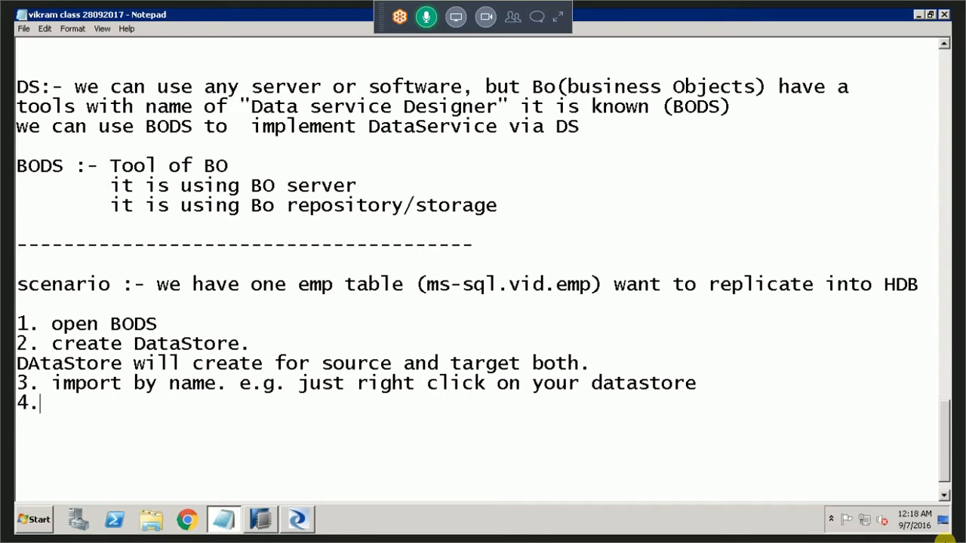
{"action": "type", "text": " create "}
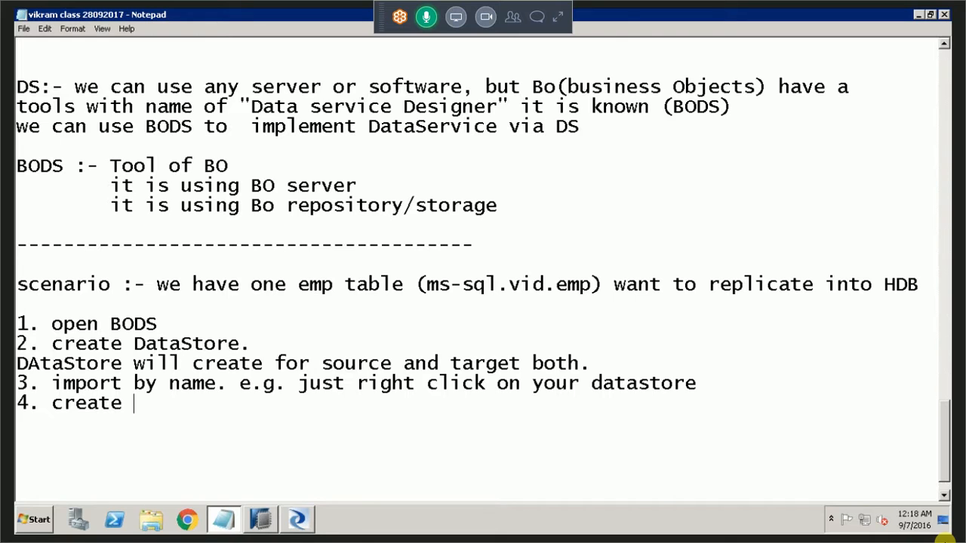
{"action": "type", "text": "another DAtas"}
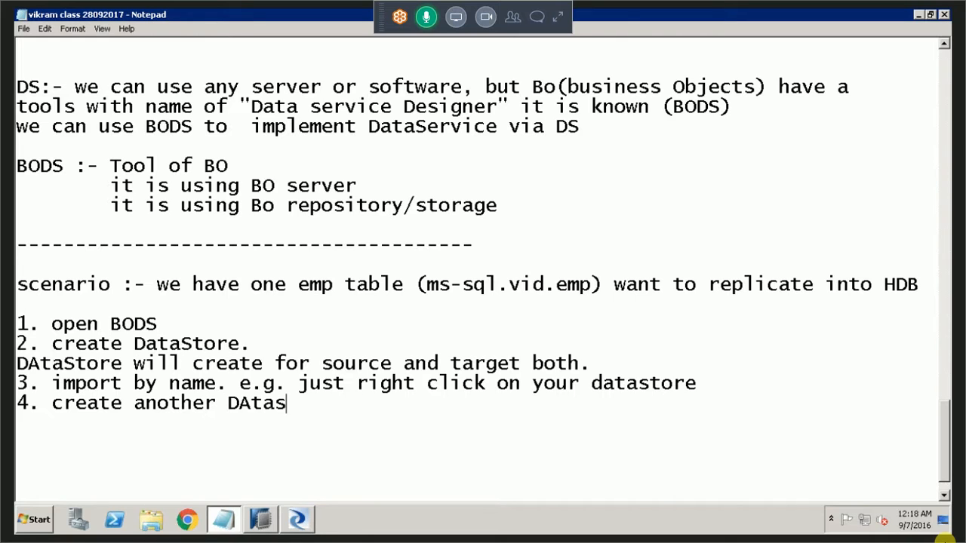
{"action": "type", "text": "tore for tar"}
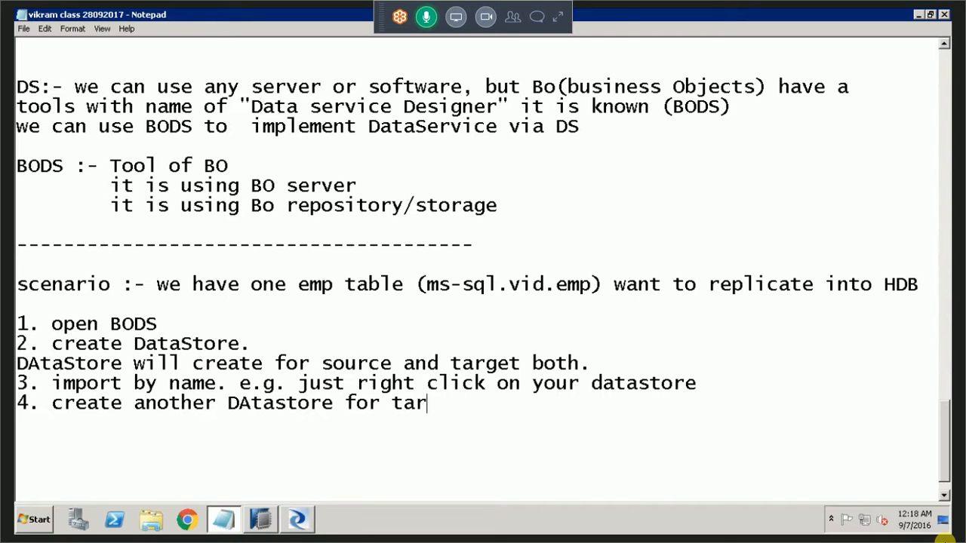
{"action": "type", "text": "get."}
Switch to SAP Data Services Designer and start a new datastore named vid_hana with database type SAP HANA, version HANA 1.x.
{"action": "mouse_move", "coordinate": [261, 520]}
{"action": "left_click", "coordinate": [262, 488]}
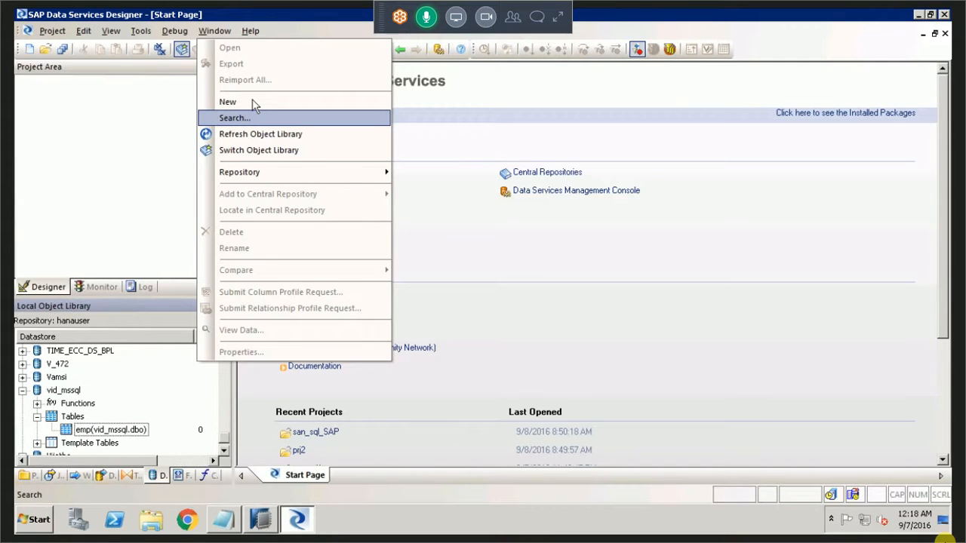
{"action": "left_click", "coordinate": [253, 101]}
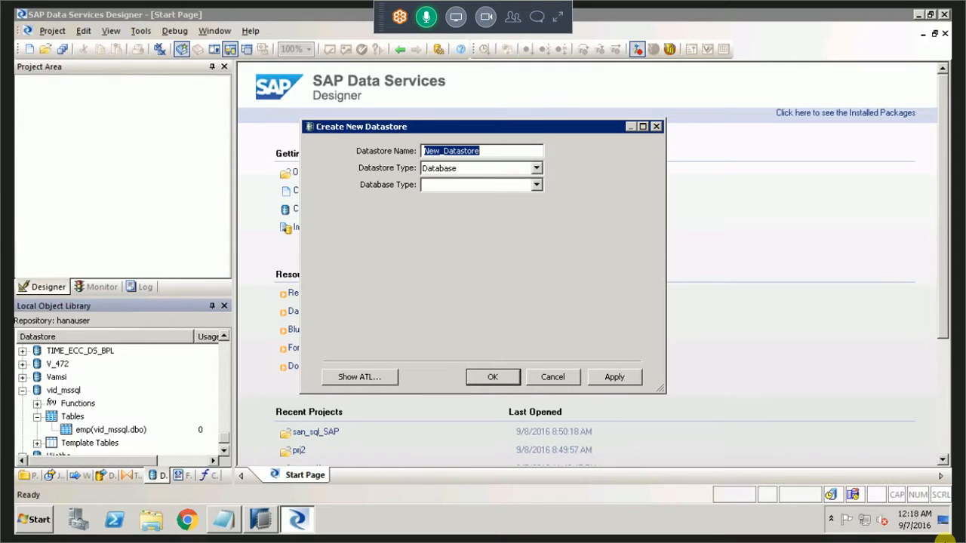
{"action": "type", "text": "vid_hana"}
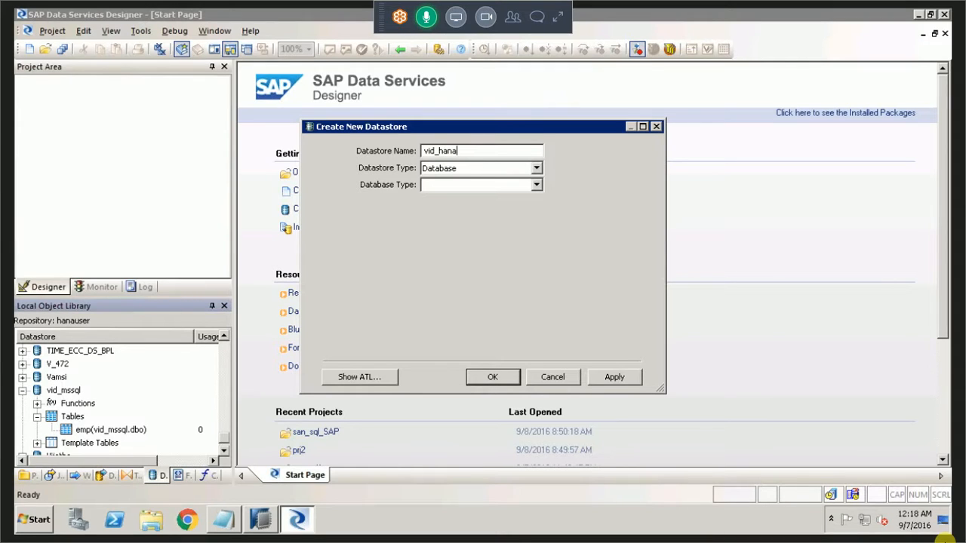
{"action": "left_click", "coordinate": [536, 186]}
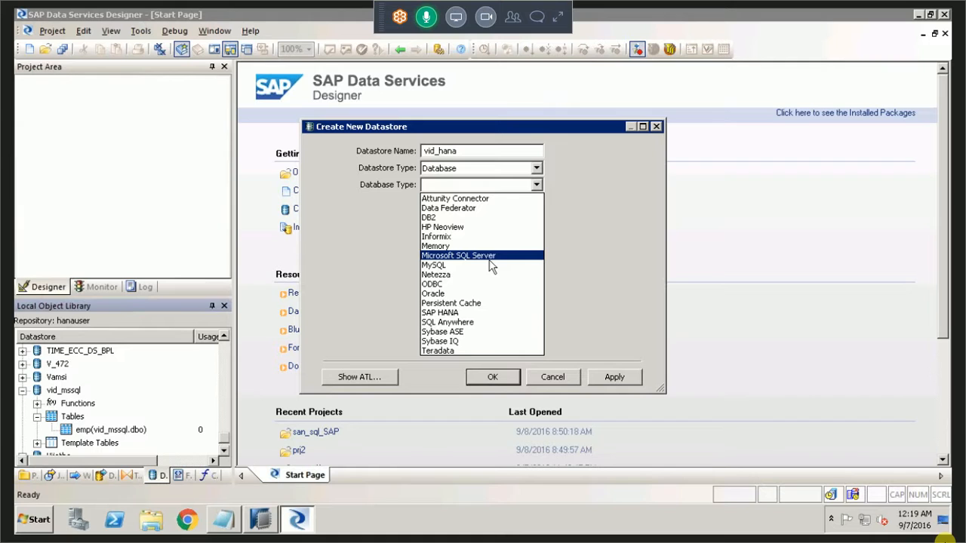
{"action": "left_click", "coordinate": [469, 313]}
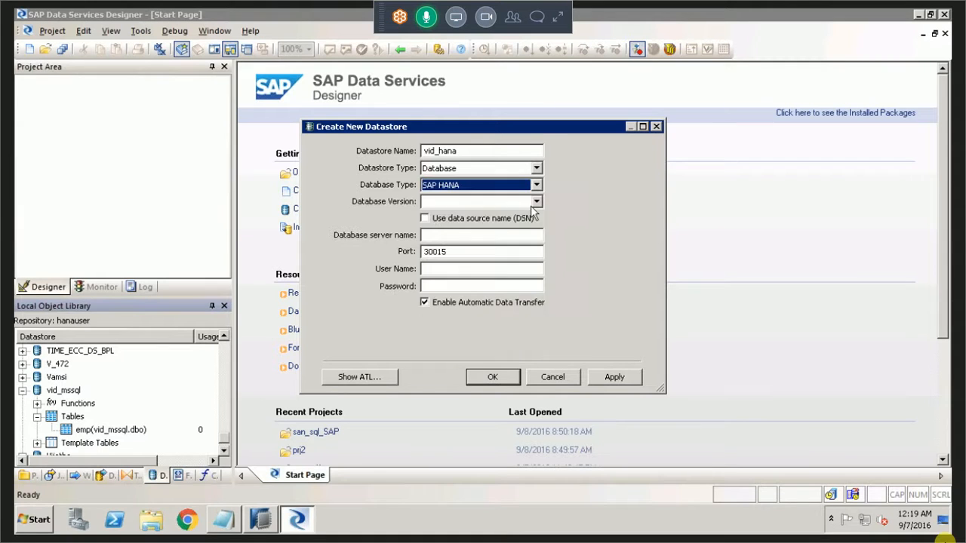
{"action": "left_click", "coordinate": [491, 202]}
{"action": "left_click", "coordinate": [493, 216]}
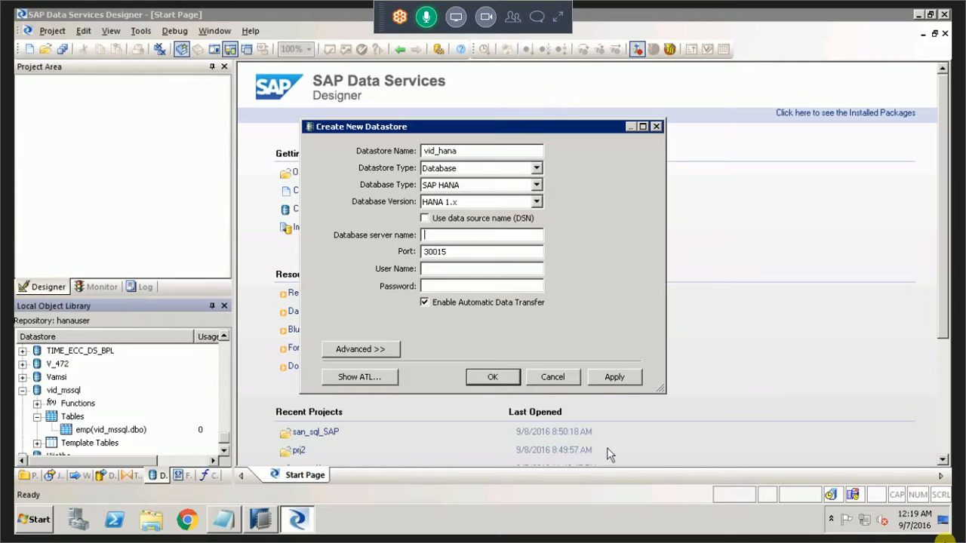
Enter server hanasverver, port 31215, user name hanauser and the password, try to apply the datastore, and decline saving it without a connection.
{"action": "type", "text": "hanasverver"}
{"action": "key", "text": "Tab"}
{"action": "type", "text": "31215"}
{"action": "key", "text": "Tab"}
{"action": "type", "text": "hanauser"}
{"action": "key", "text": "Tab"}
{"action": "type", "text": "•••••••••"}
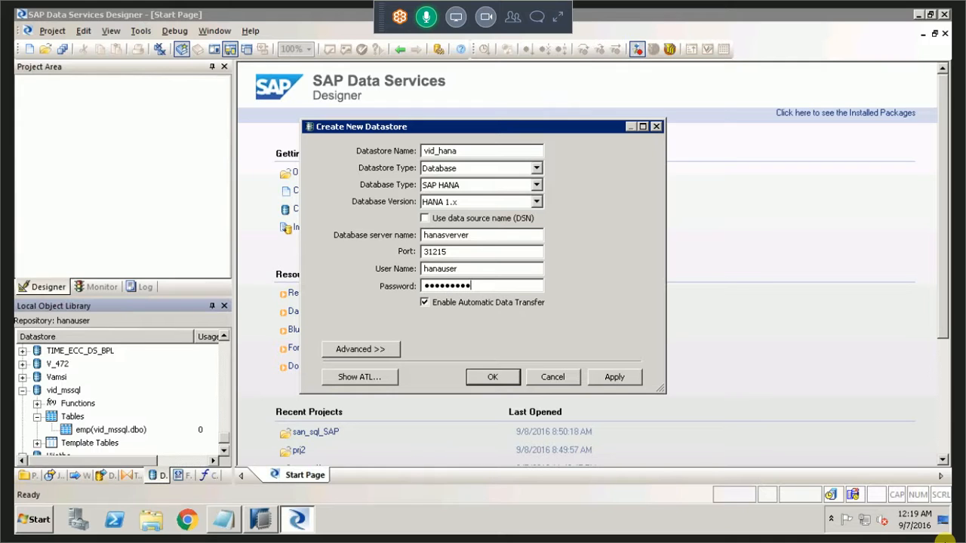
{"action": "left_click", "coordinate": [615, 377]}
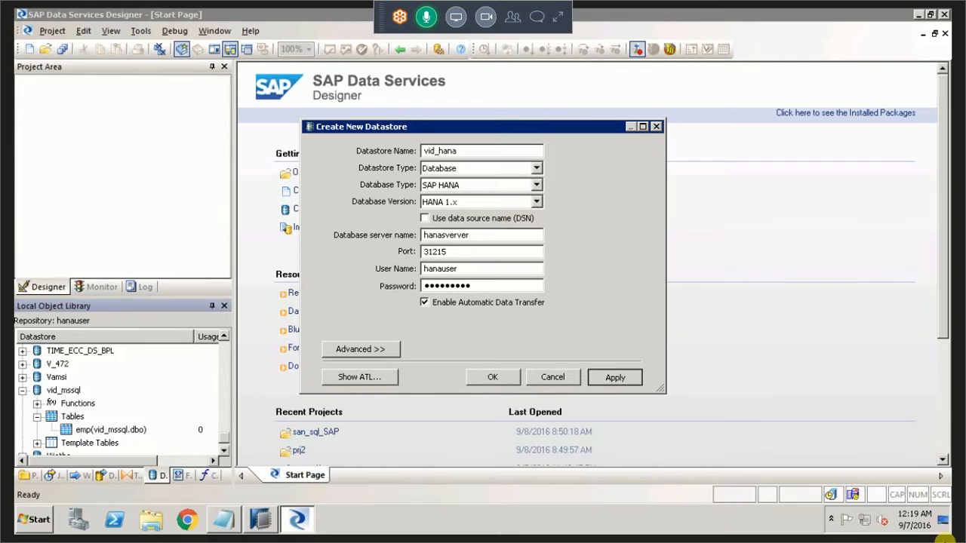
{"action": "key", "text": "super"}
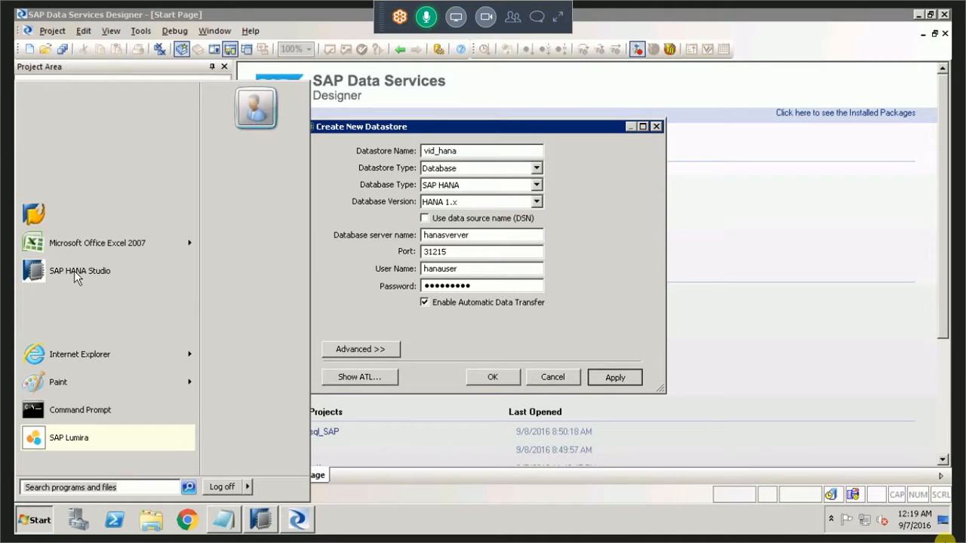
{"action": "mouse_move", "coordinate": [100, 186]}
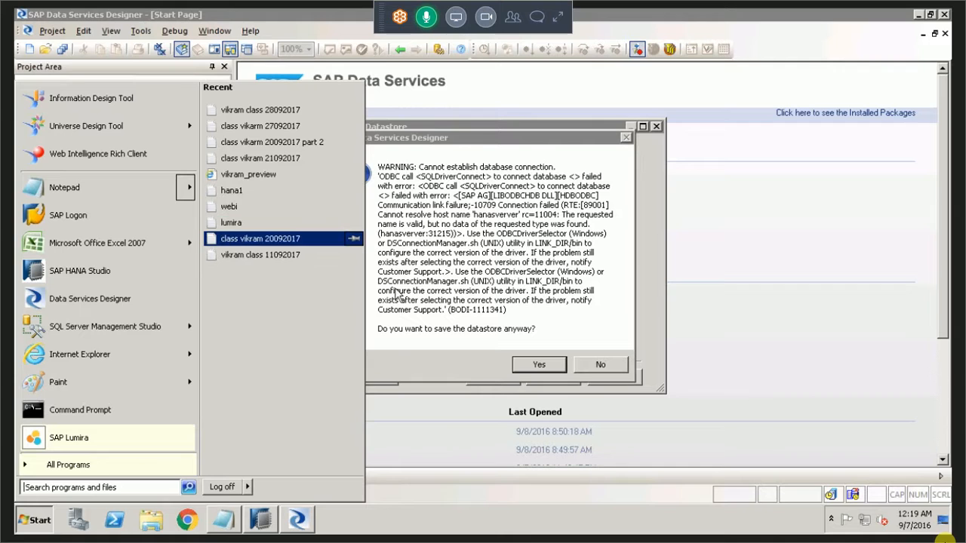
{"action": "left_click", "coordinate": [599, 364]}
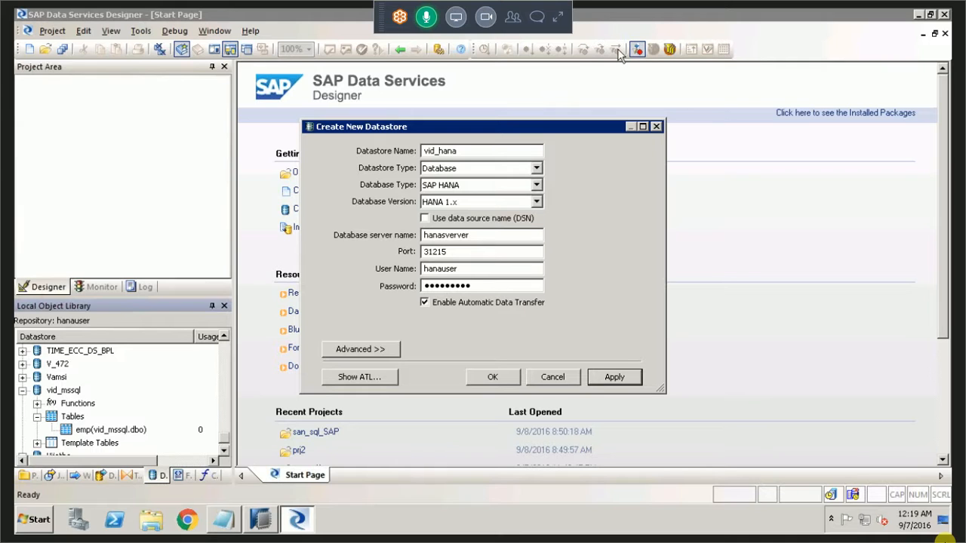
Show the desktop, open the HanaDetails text file and check the HANA port number.
{"action": "left_click", "coordinate": [918, 16]}
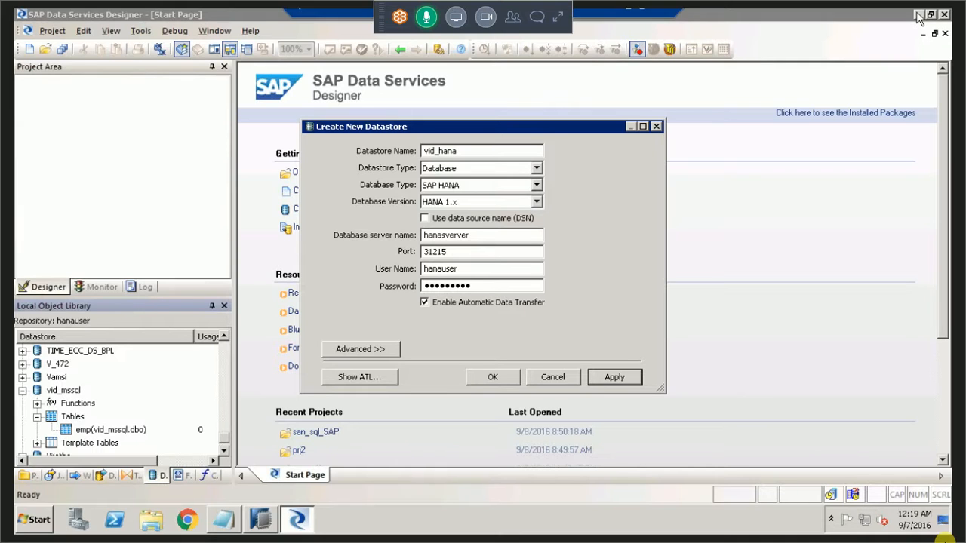
{"action": "right_click", "coordinate": [364, 531]}
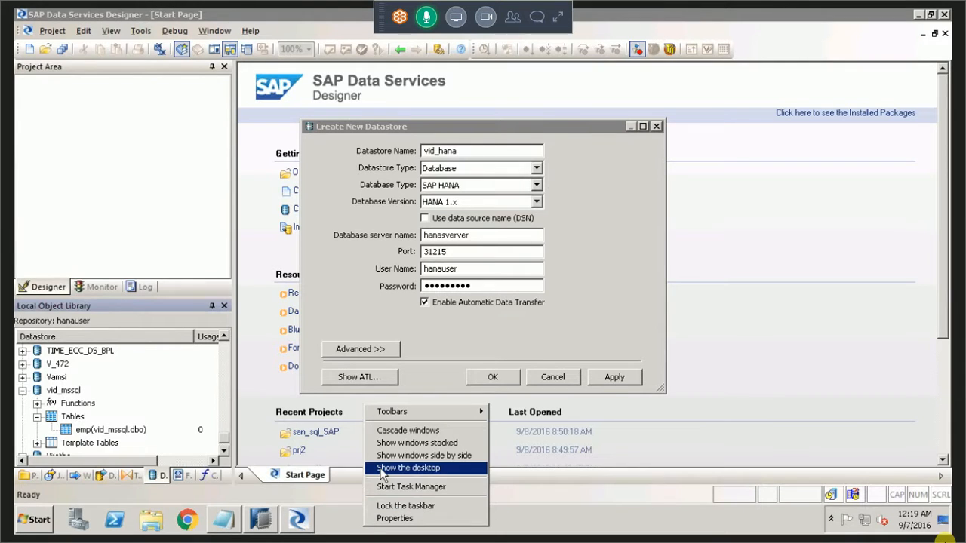
{"action": "left_click", "coordinate": [381, 468]}
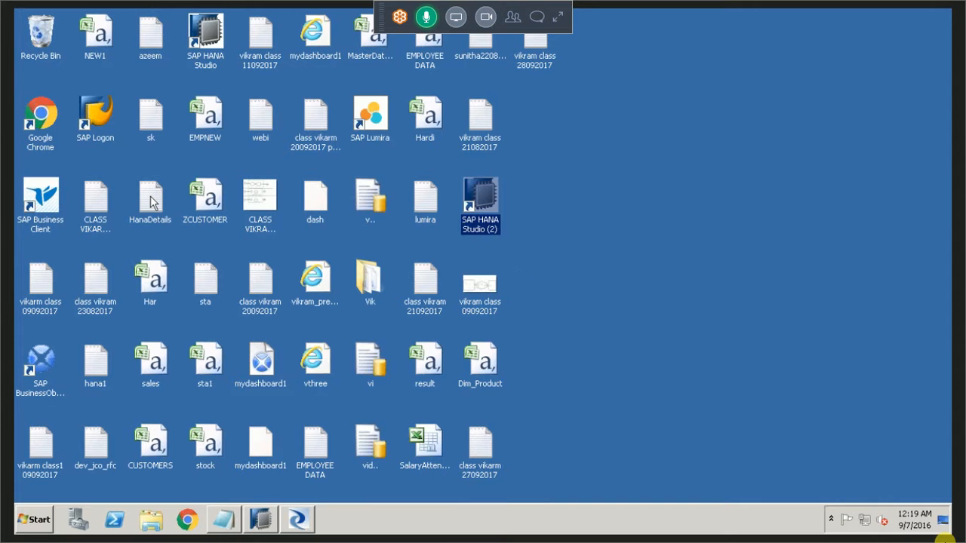
{"action": "left_click", "coordinate": [151, 201]}
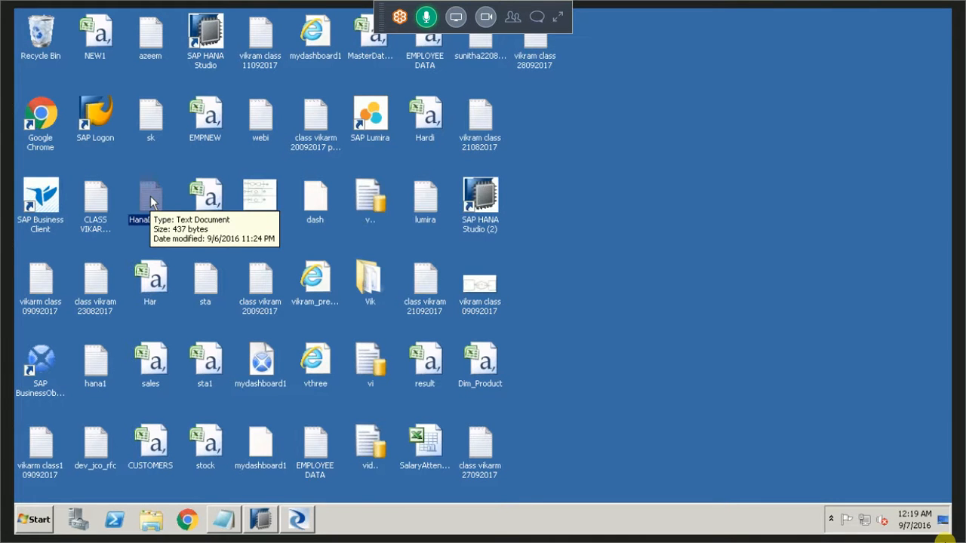
{"action": "key", "text": "h"}
{"action": "key", "text": "h"}
{"action": "key", "text": "h"}
{"action": "key", "text": "h"}
{"action": "key", "text": "h"}
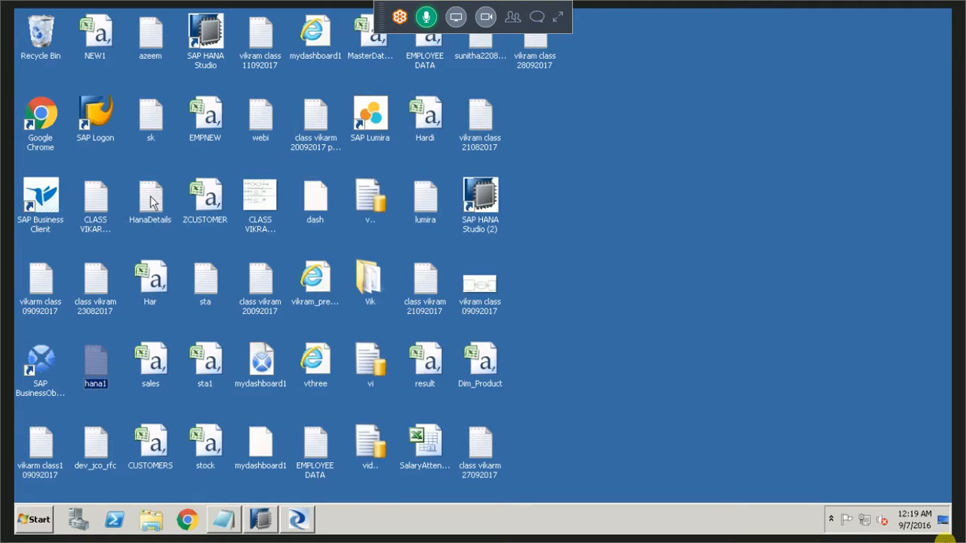
{"action": "key", "text": "h"}
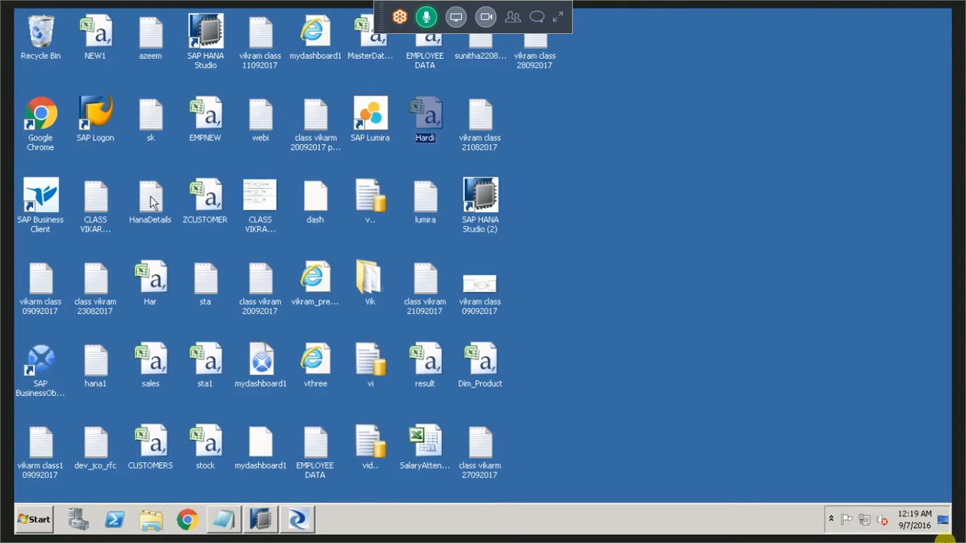
{"action": "double_click", "coordinate": [150, 199]}
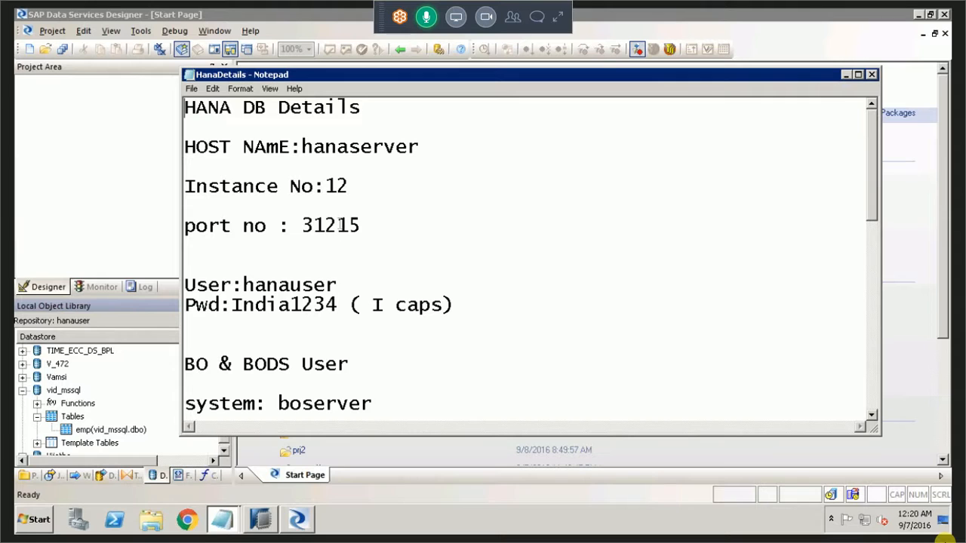
{"action": "left_click_drag", "start_coordinate": [312, 226], "coordinate": [361, 226]}
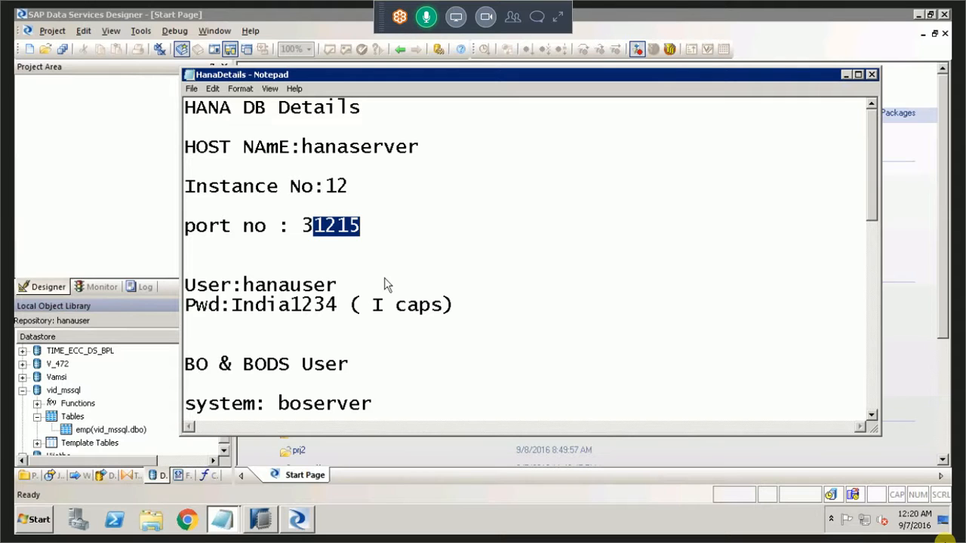
Return to the vid_hana datastore settings, re-enter the password, try to apply them again, and decline saving without a connection.
{"action": "left_click", "coordinate": [299, 517]}
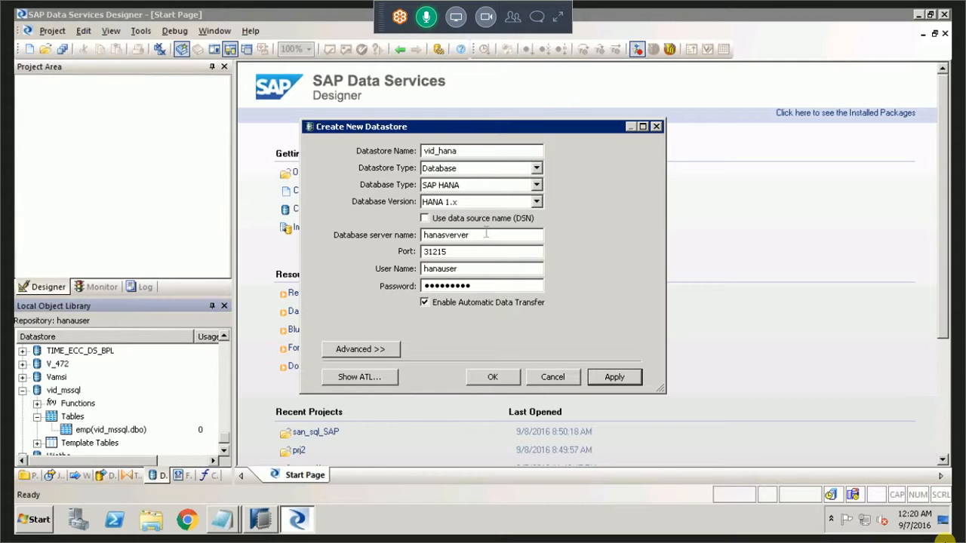
{"action": "left_click", "coordinate": [486, 234]}
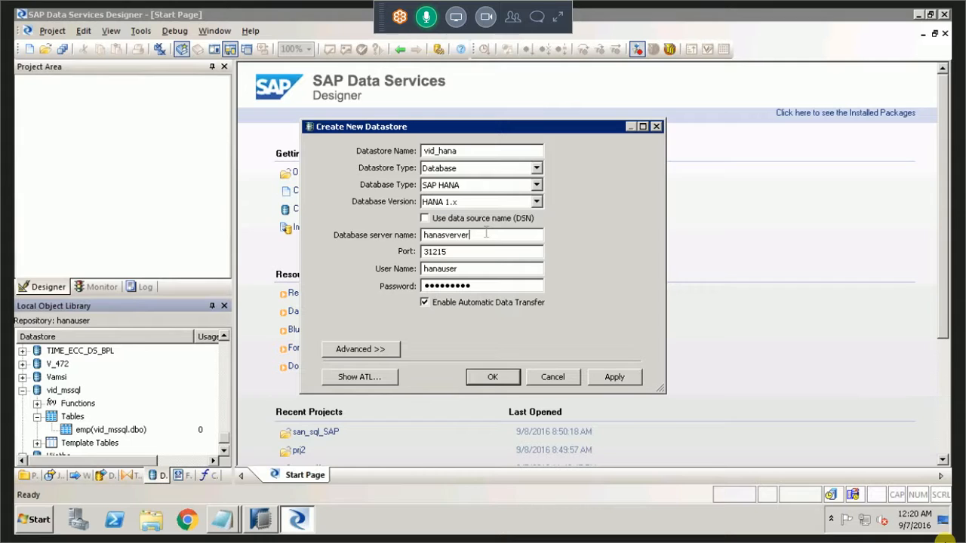
{"action": "key", "text": "Tab"}
{"action": "key", "text": "Tab"}
{"action": "key", "text": "Tab"}
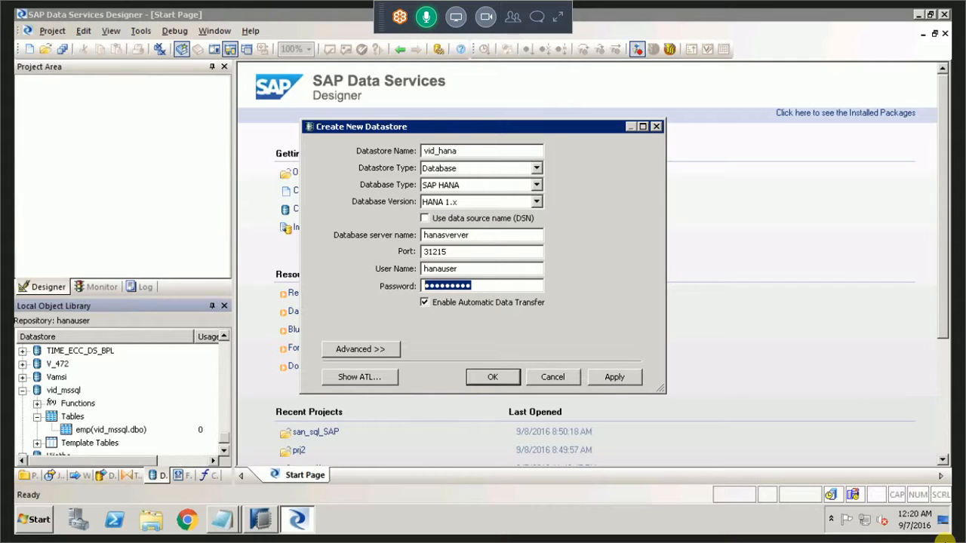
{"action": "type", "text": "h"}
{"action": "type", "text": "•••••••"}
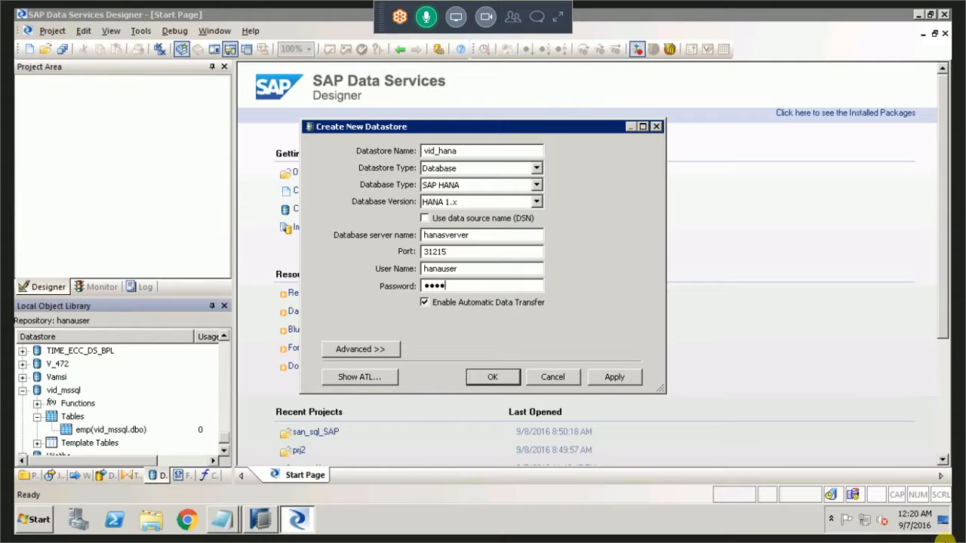
{"action": "type", "text": "•"}
{"action": "left_click", "coordinate": [631, 377]}
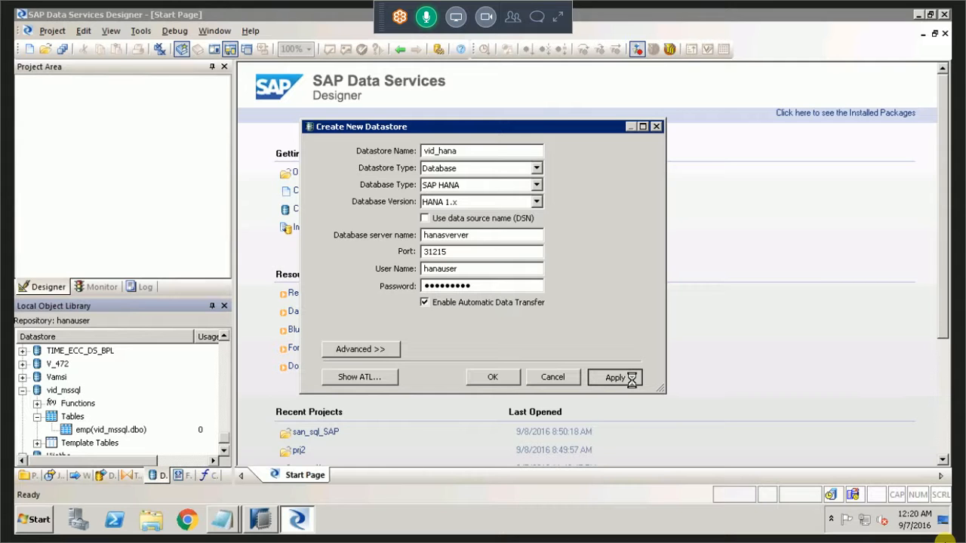
{"action": "left_click", "coordinate": [596, 368]}
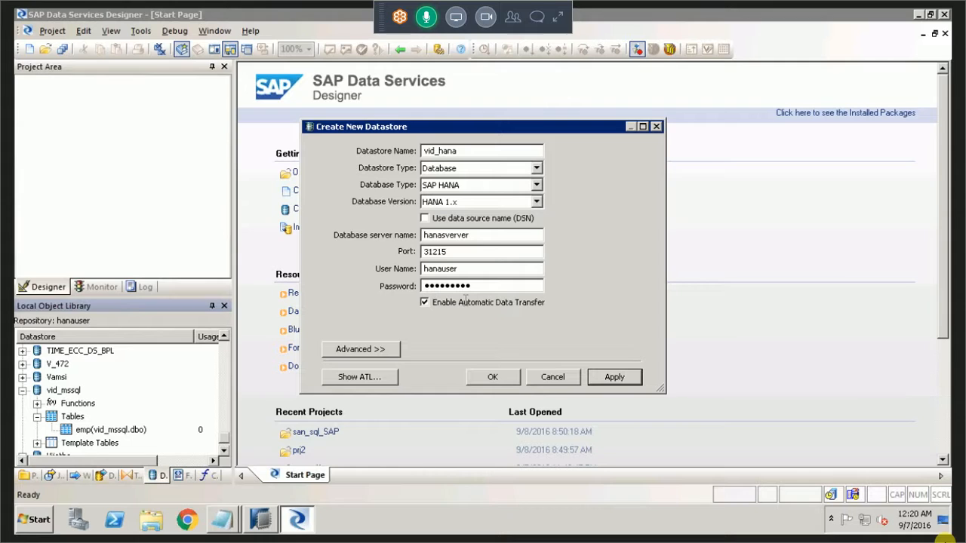
Correct the database server name to hanaserver and create the vid_hana datastore.
{"action": "left_click", "coordinate": [483, 240]}
{"action": "key", "text": "BackSpace"}
{"action": "key", "text": "BackSpace"}
{"action": "key", "text": "BackSpace"}
{"action": "key", "text": "BackSpace"}
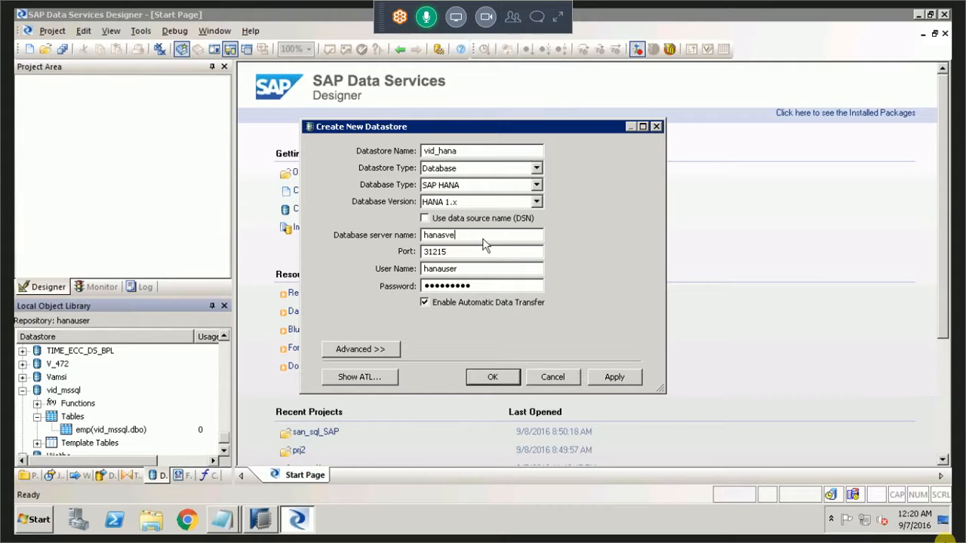
{"action": "key", "text": "BackSpace"}
{"action": "key", "text": "BackSpace"}
{"action": "type", "text": "erver"}
{"action": "left_click", "coordinate": [503, 378]}
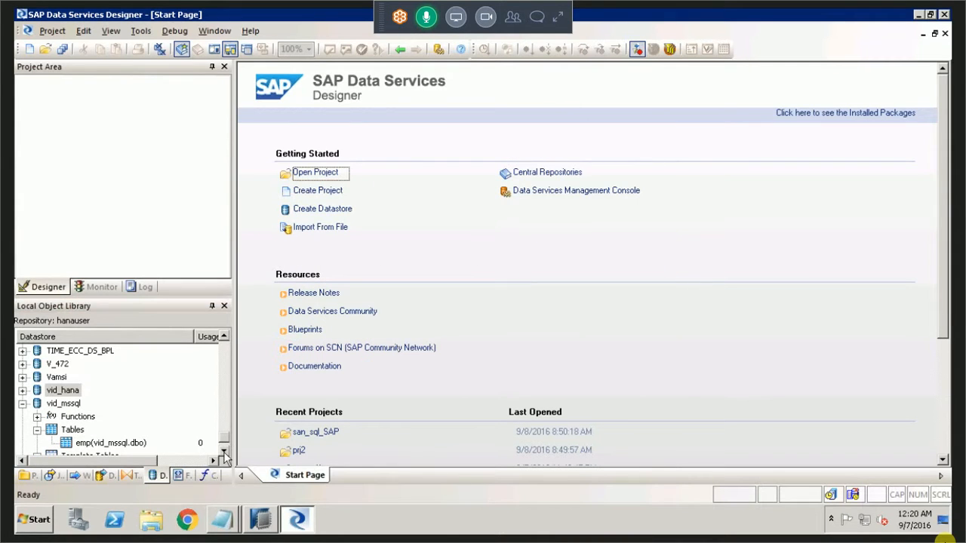
Collapse the vid_mssql datastore in the object library and select vid_hana.
{"action": "scroll", "coordinate": [224, 455], "scroll_direction": "down", "scroll_amount": 2}
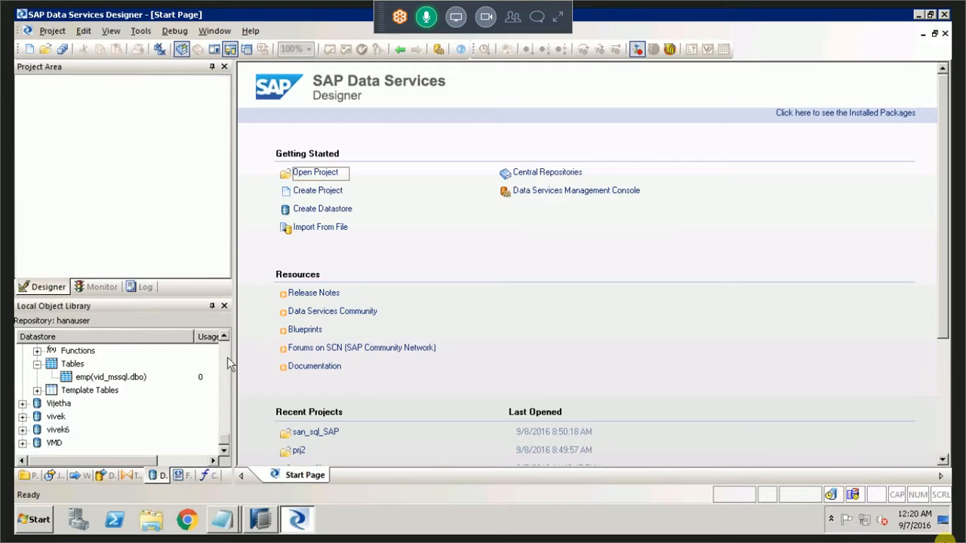
{"action": "left_click", "coordinate": [226, 336]}
{"action": "left_click", "coordinate": [226, 336]}
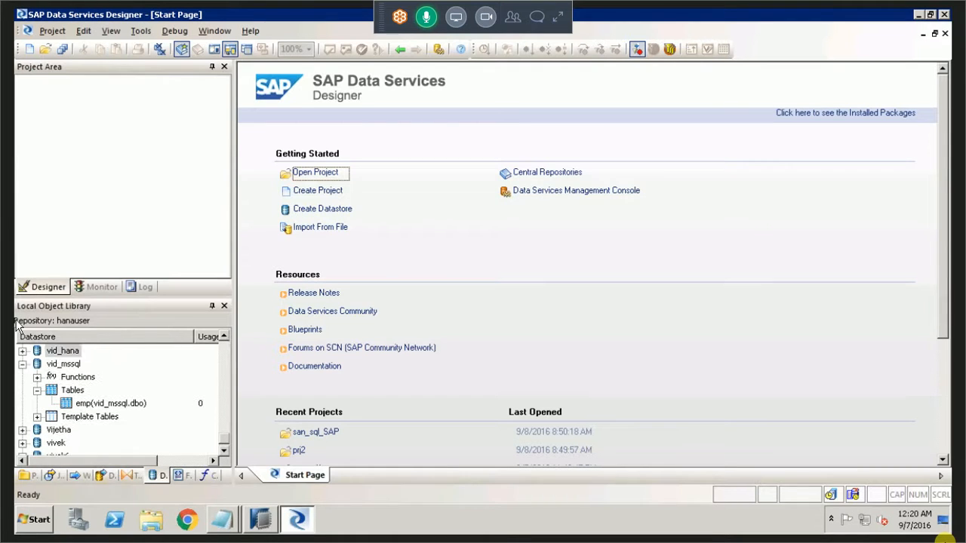
{"action": "left_click", "coordinate": [23, 364]}
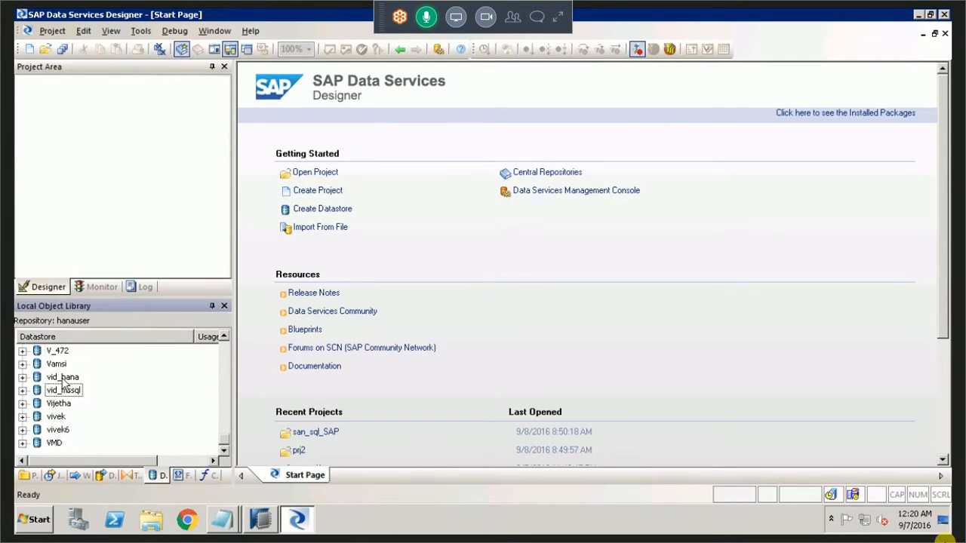
{"action": "left_click", "coordinate": [76, 378]}
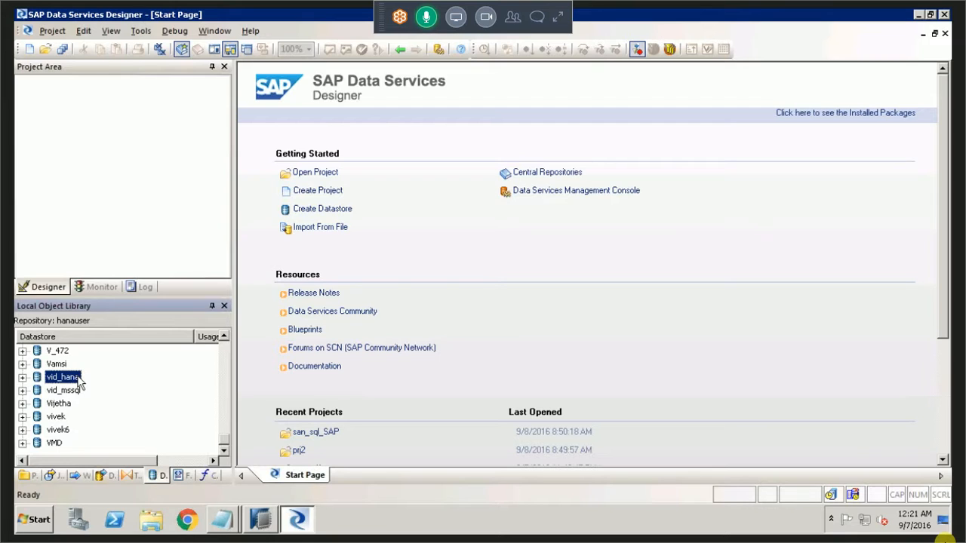
Switch to SAP HANA Studio and close it, then return to SAP Data Services Designer and select the vid_hana datastore.
{"action": "left_click", "coordinate": [260, 517]}
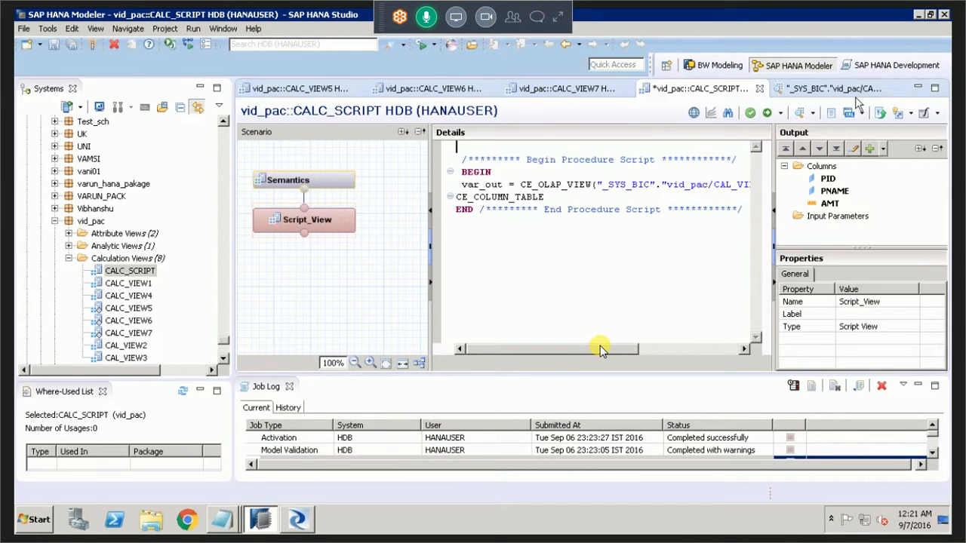
{"action": "key", "text": "alt+F4"}
{"action": "key", "text": "Return"}
{"action": "key", "text": "Escape"}
{"action": "left_click", "coordinate": [291, 516]}
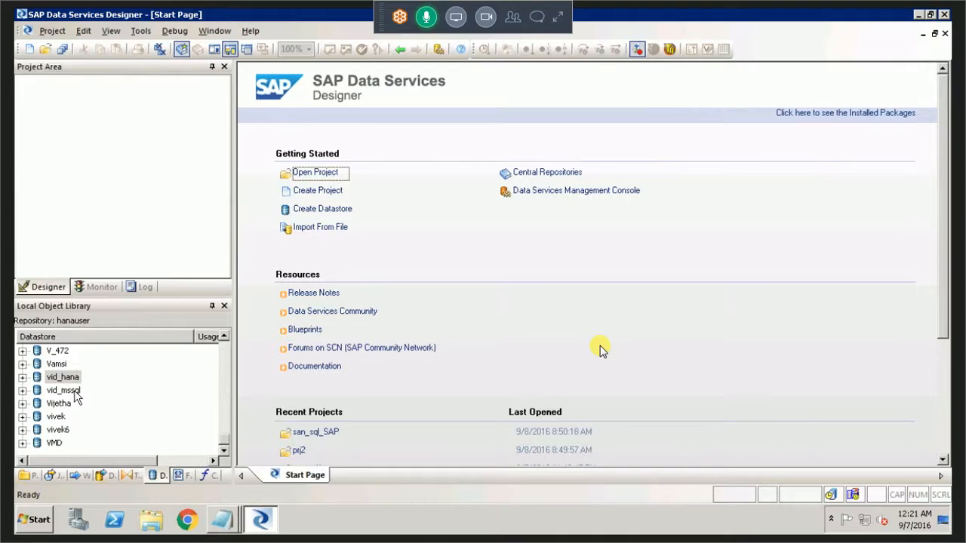
{"action": "left_click", "coordinate": [74, 390]}
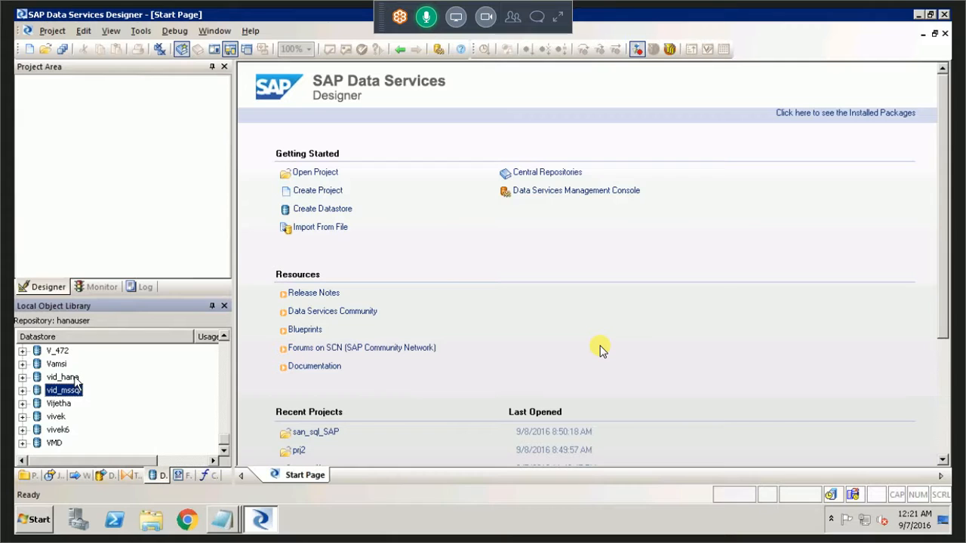
{"action": "left_click", "coordinate": [76, 377]}
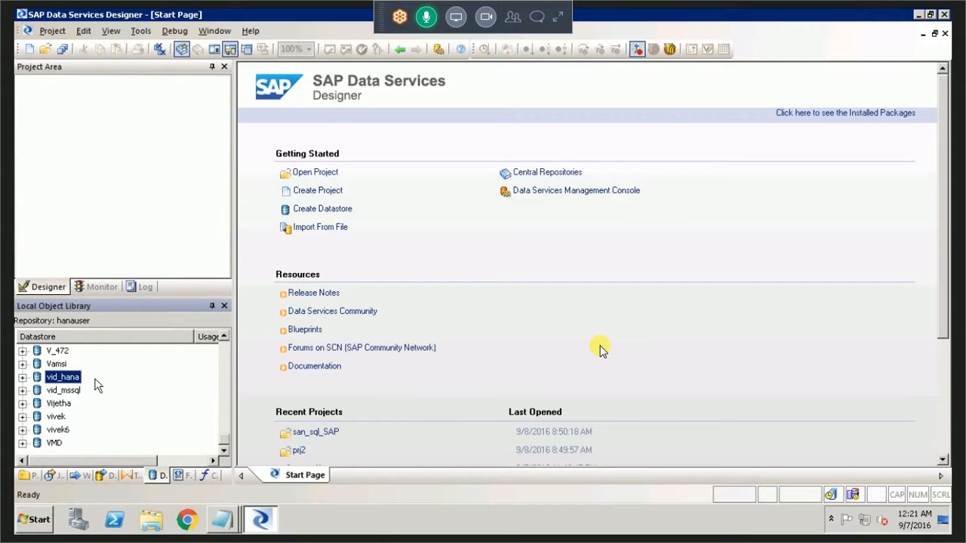
Switch to the class notes in Notepad, then close them and save the changes.
{"action": "left_click", "coordinate": [225, 520]}
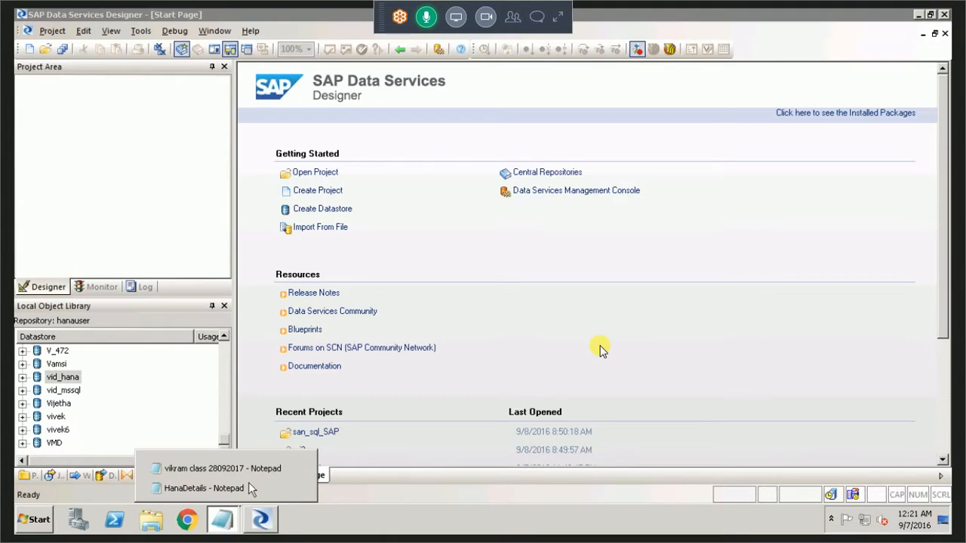
{"action": "left_click", "coordinate": [249, 469]}
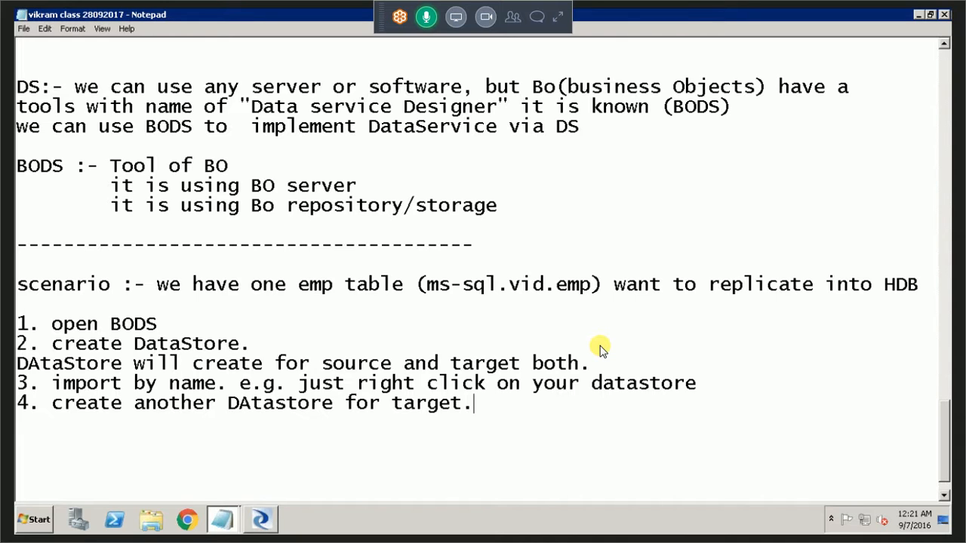
{"action": "left_click", "coordinate": [943, 14]}
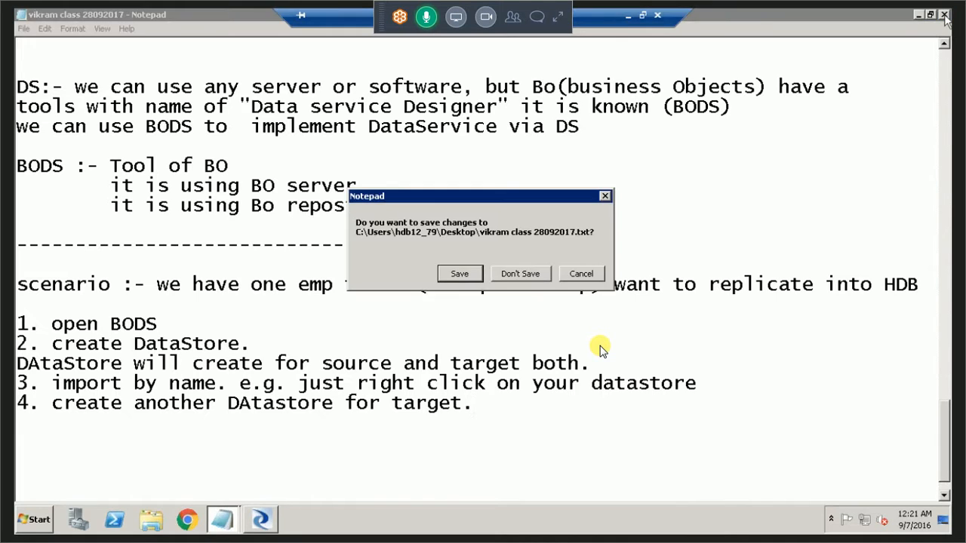
{"action": "left_click", "coordinate": [459, 274]}
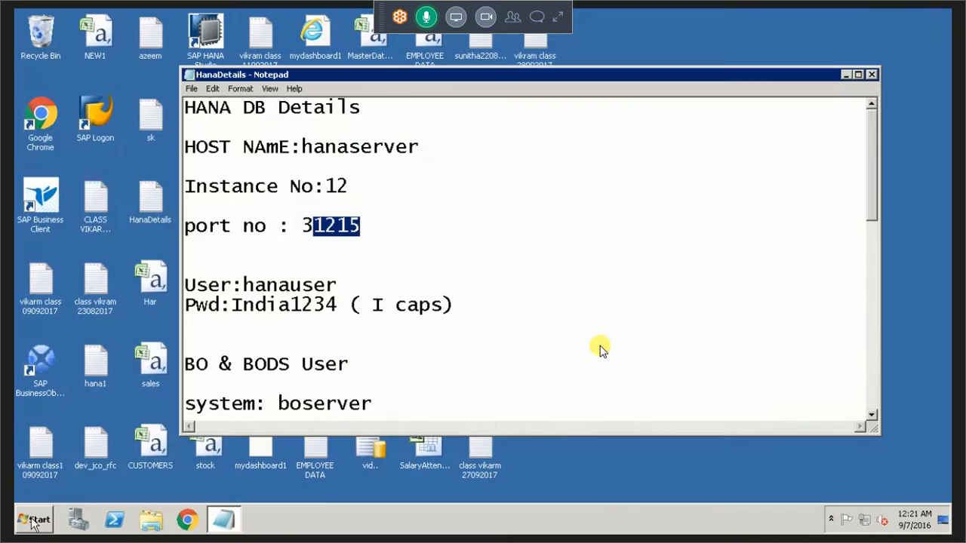
Exit Data Services Designer and launch SQL Server Management Studio.
{"action": "left_click", "coordinate": [35, 520]}
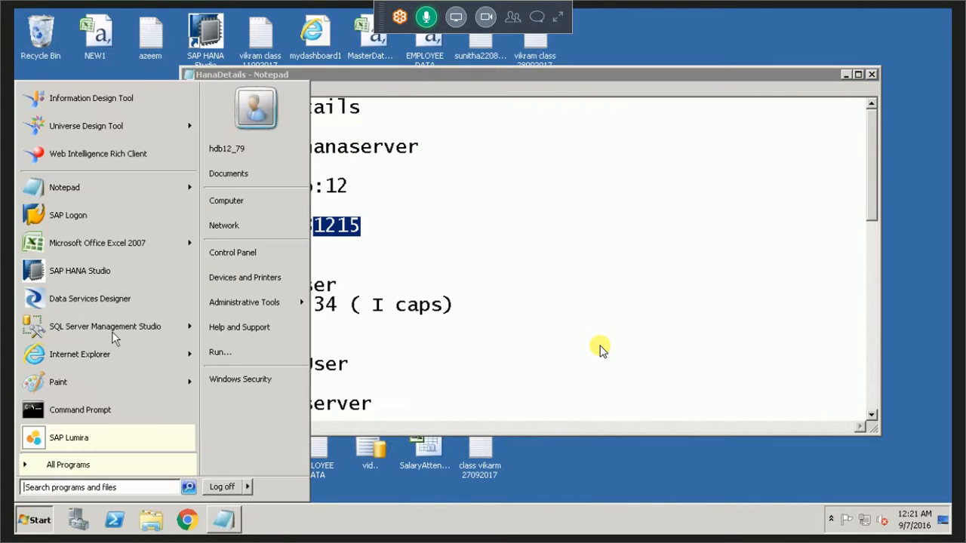
{"action": "mouse_move", "coordinate": [113, 331]}
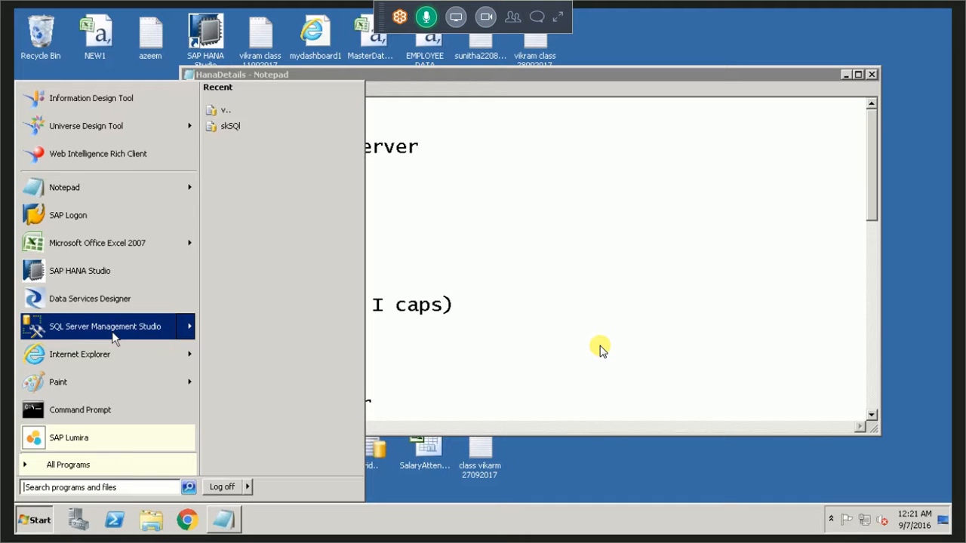
{"action": "left_click", "coordinate": [112, 333]}
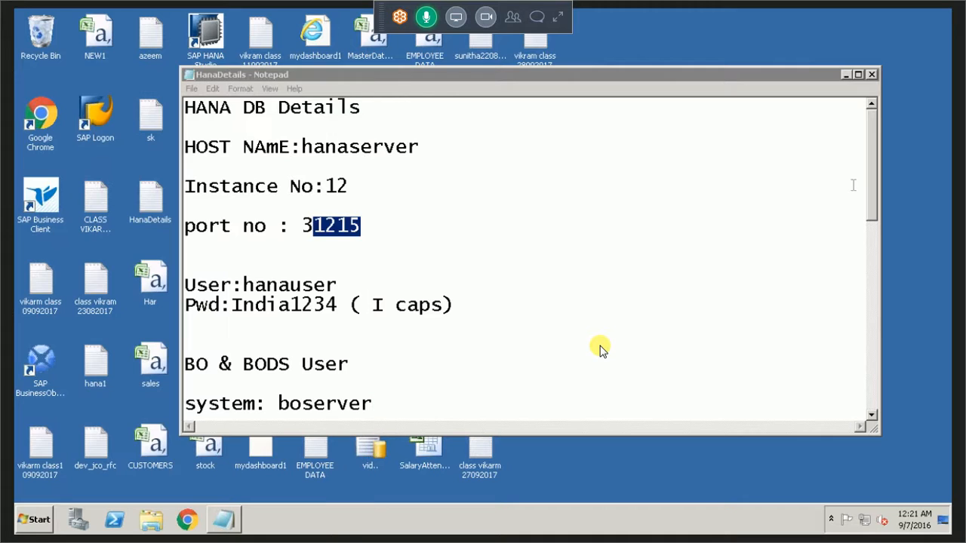
Review the HANA user and BO & BODS User login sections in the HanaDetails notes.
{"action": "left_click", "coordinate": [800, 223]}
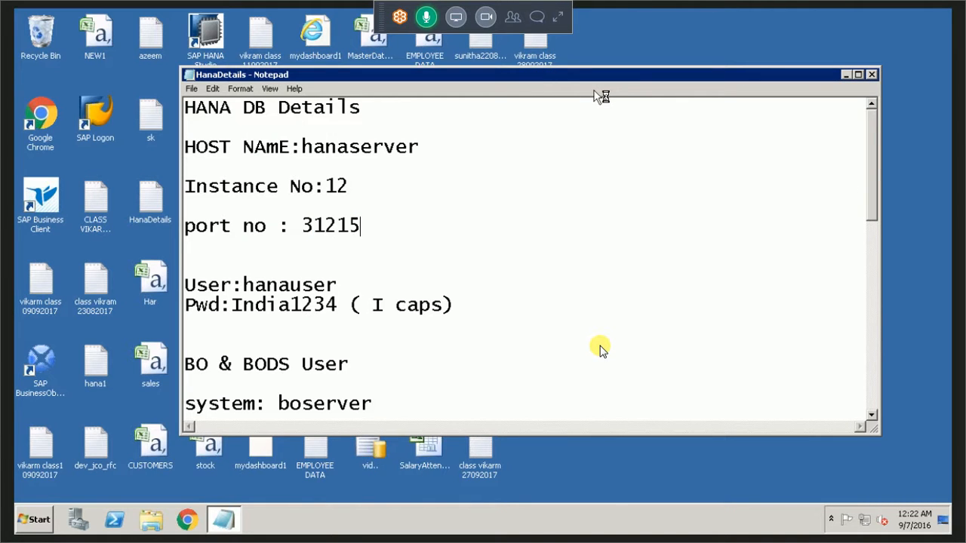
{"action": "left_click_drag", "start_coordinate": [594, 76], "coordinate": [536, 67]}
{"action": "left_click_drag", "start_coordinate": [150, 277], "coordinate": [268, 296]}
{"action": "scroll", "coordinate": [764, 246], "scroll_direction": "down", "scroll_amount": 1}
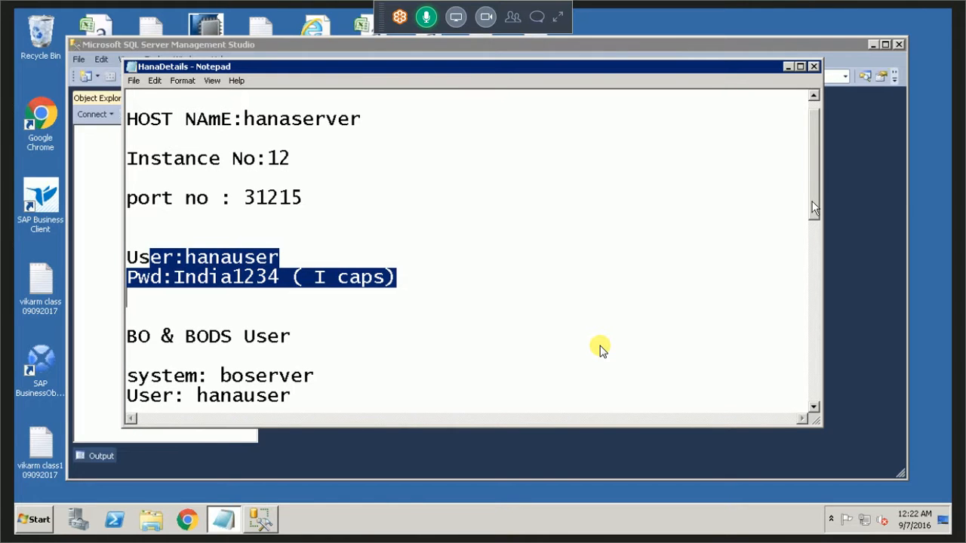
{"action": "left_click_drag", "start_coordinate": [813, 208], "coordinate": [809, 257]}
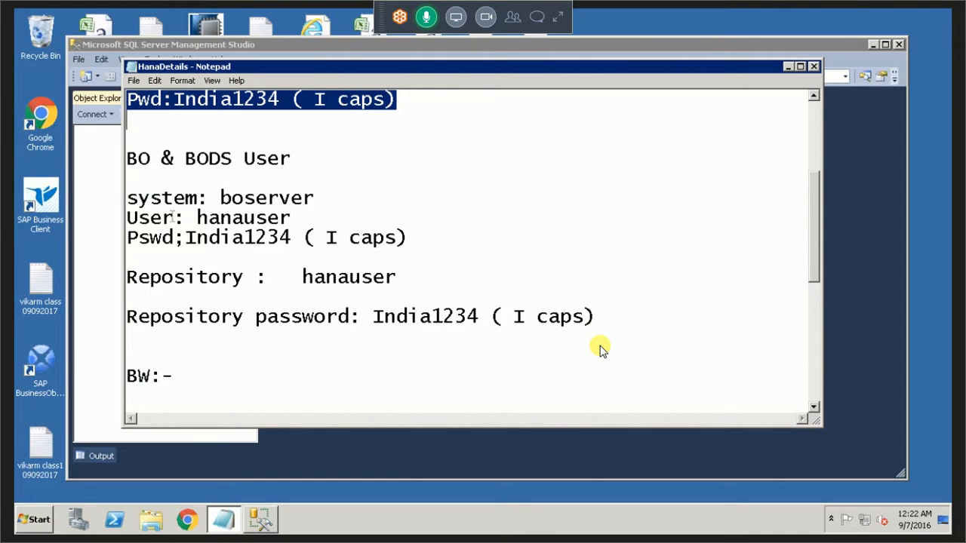
{"action": "left_click_drag", "start_coordinate": [127, 158], "coordinate": [177, 351]}
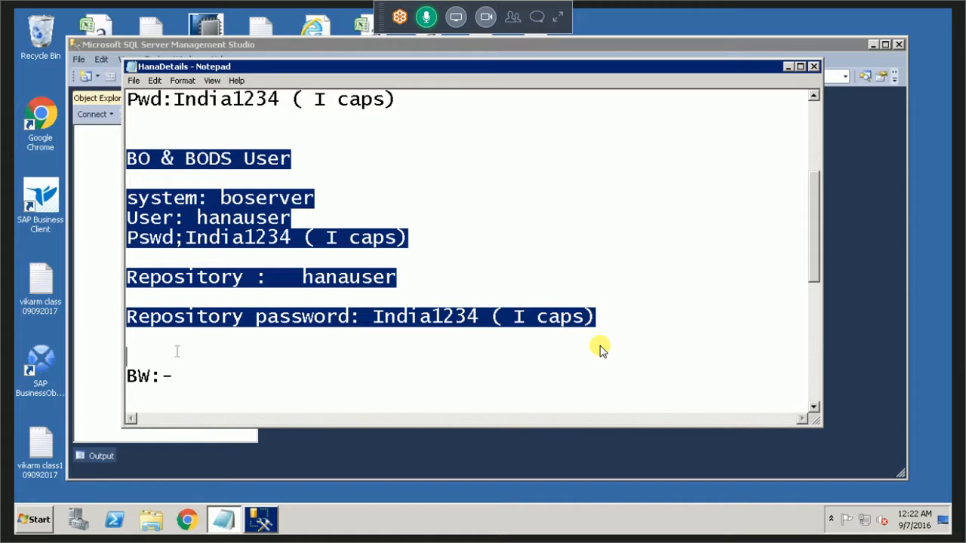
{"action": "left_click", "coordinate": [199, 197]}
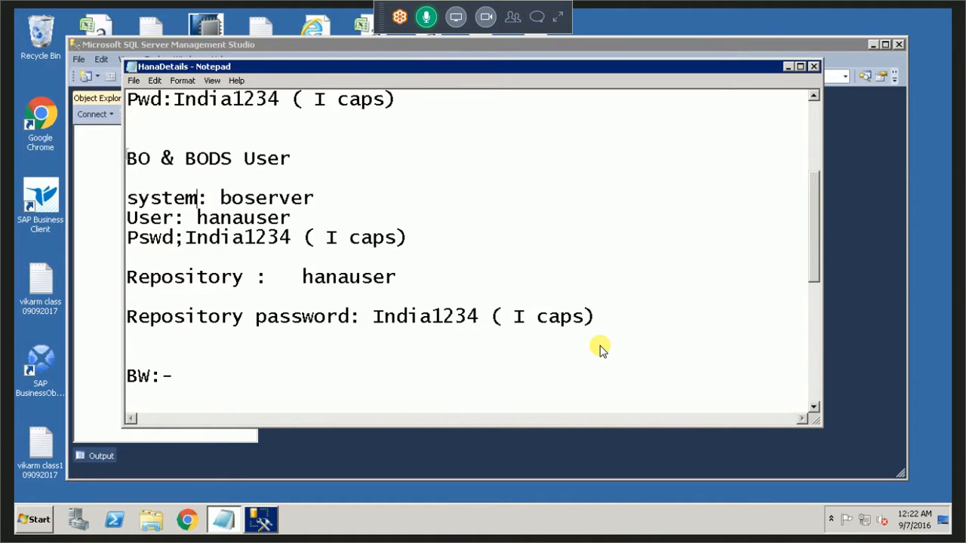
{"action": "left_click_drag", "start_coordinate": [127, 159], "coordinate": [295, 161]}
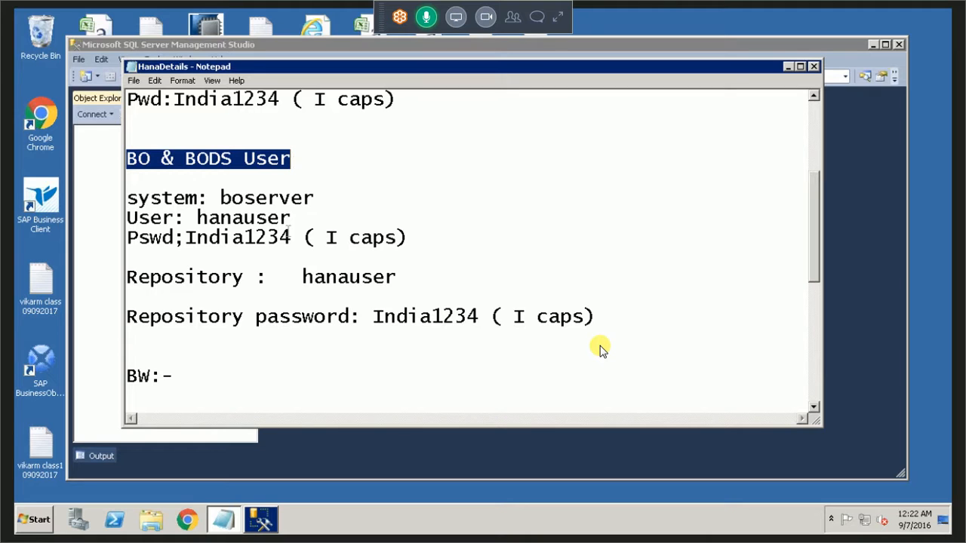
{"action": "left_click", "coordinate": [291, 237]}
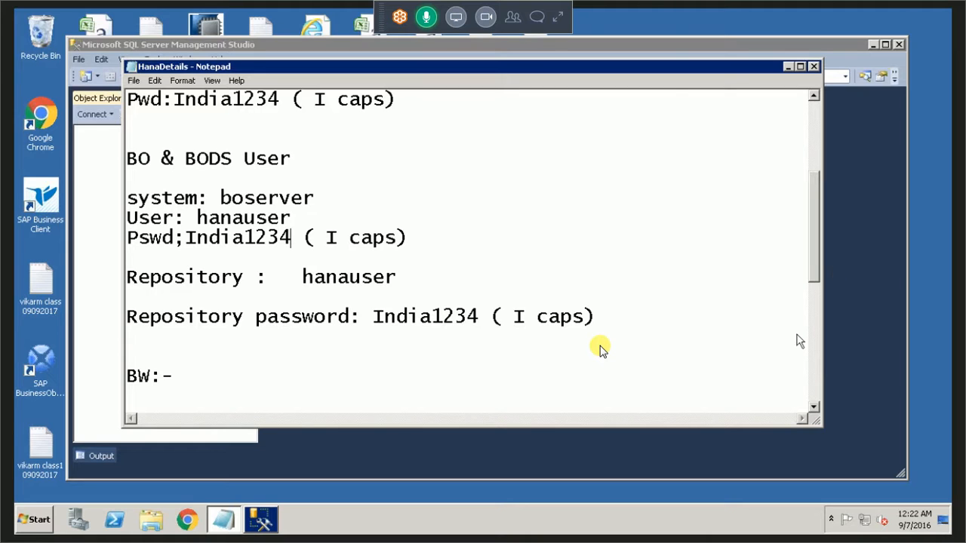
Find the SQL Server connection details at the end of the HanaDetails notes and highlight their heading.
{"action": "scroll", "coordinate": [600, 349], "scroll_direction": "down", "scroll_amount": 5}
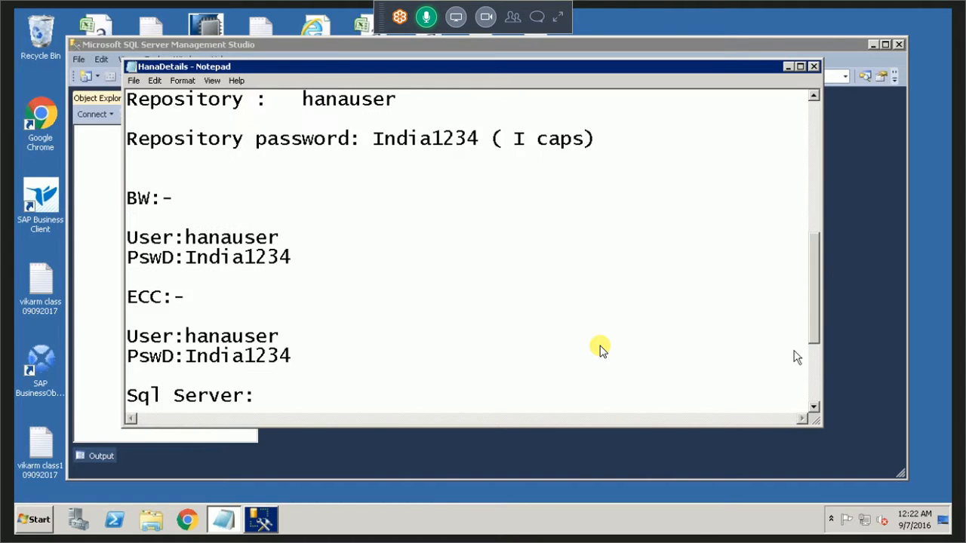
{"action": "key", "text": "ctrl+shift+Right"}
{"action": "key", "text": "ctrl+shift+Right"}
{"action": "key", "text": "ctrl+shift+Right"}
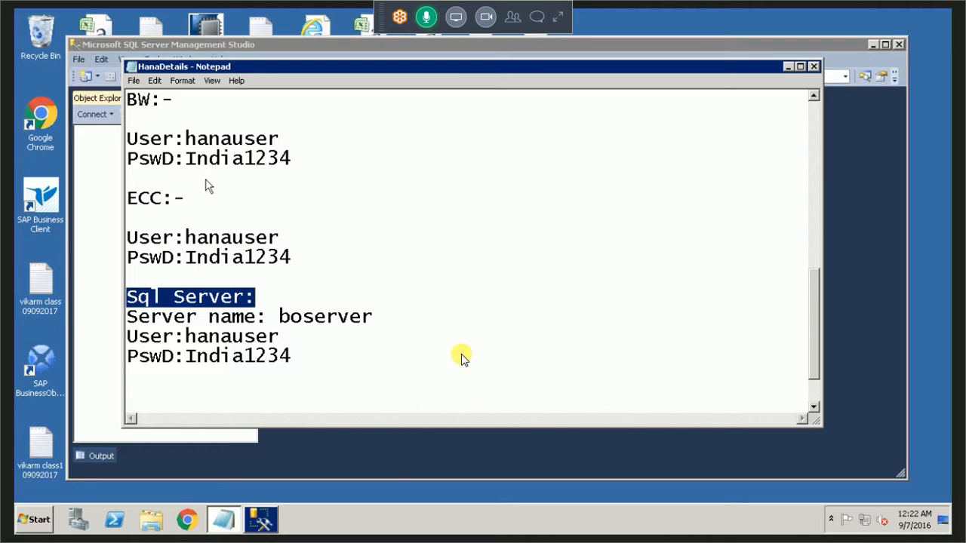
{"action": "key", "text": "Escape"}
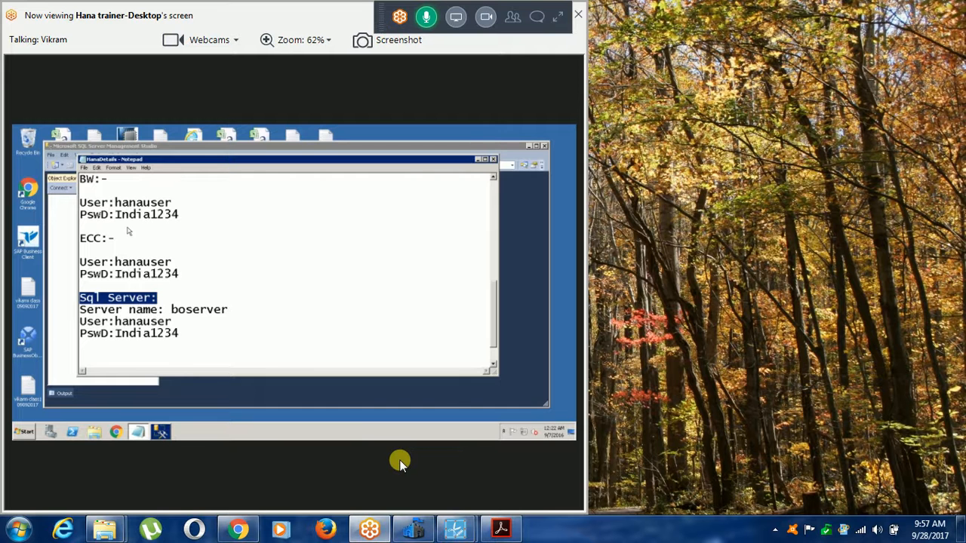
{"action": "mouse_move", "coordinate": [463, 528]}
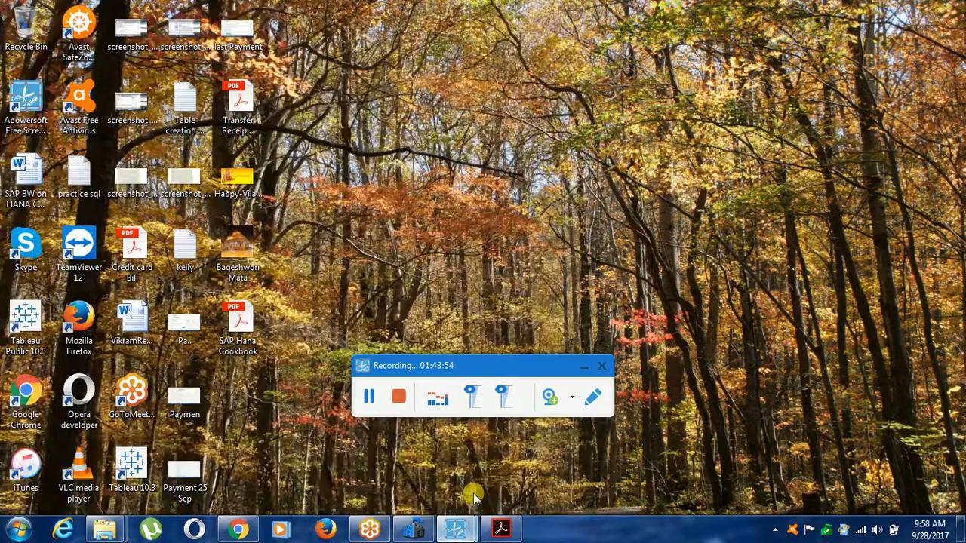
{"action": "left_click", "coordinate": [473, 493]}
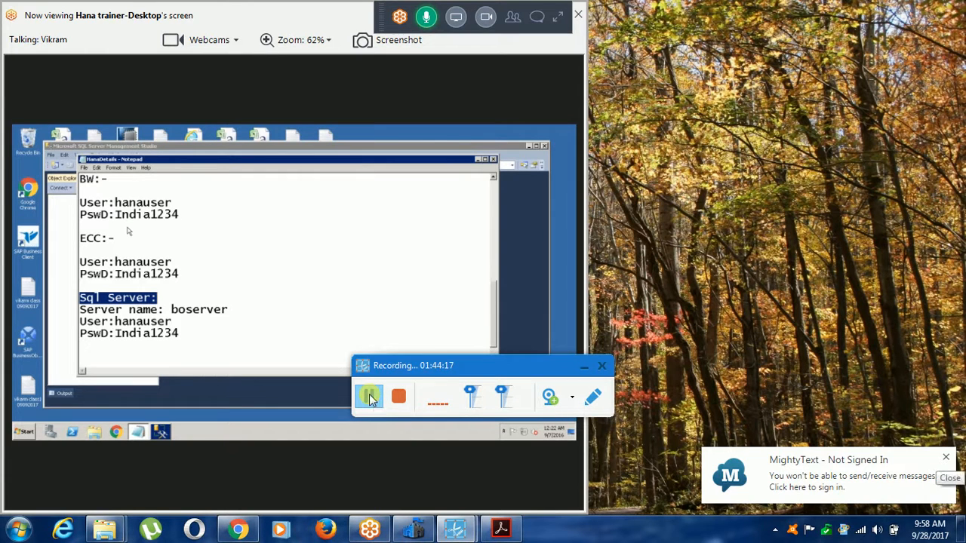
{"action": "left_click", "coordinate": [946, 461]}
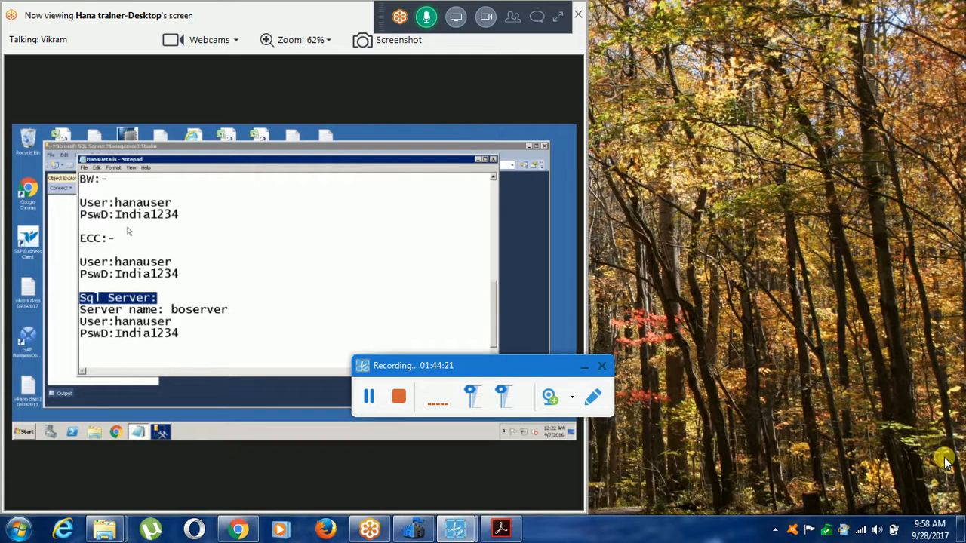